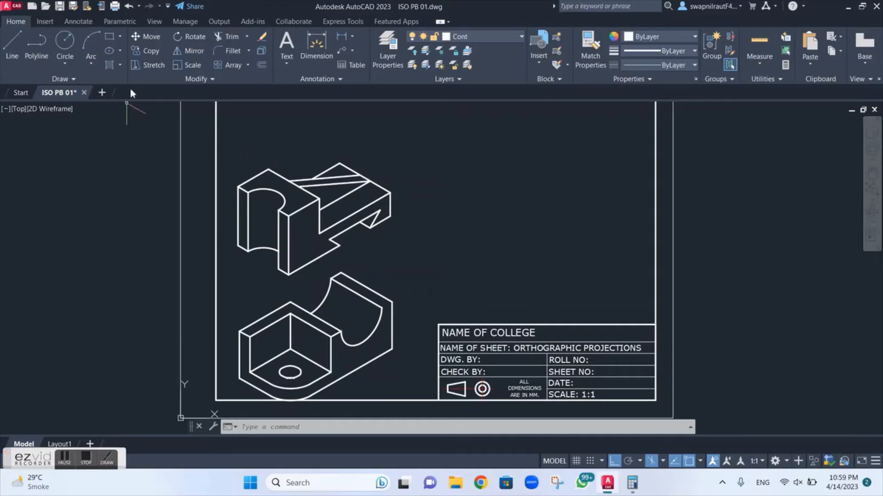
Attach the ISO 3 image as a reference with its insertion point on the sheet's outer lower-left corner, at scale factor 1
{"action": "left_click", "coordinate": [49, 22]}
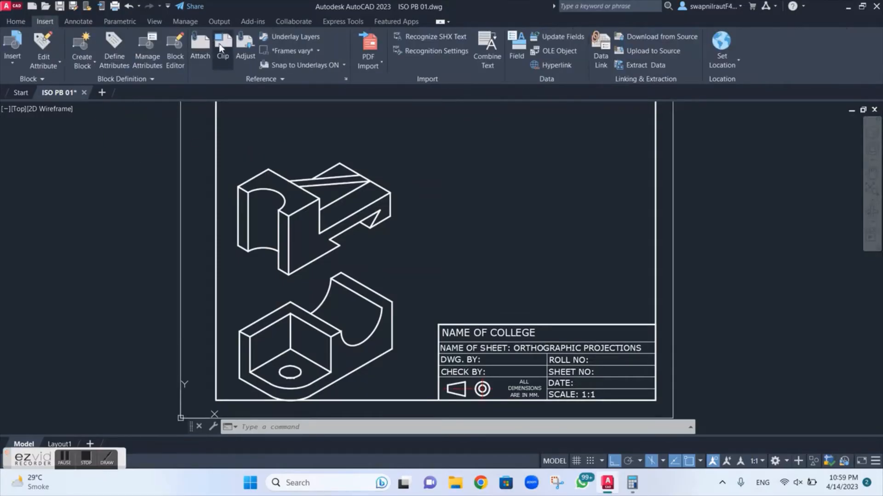
{"action": "left_click", "coordinate": [202, 46]}
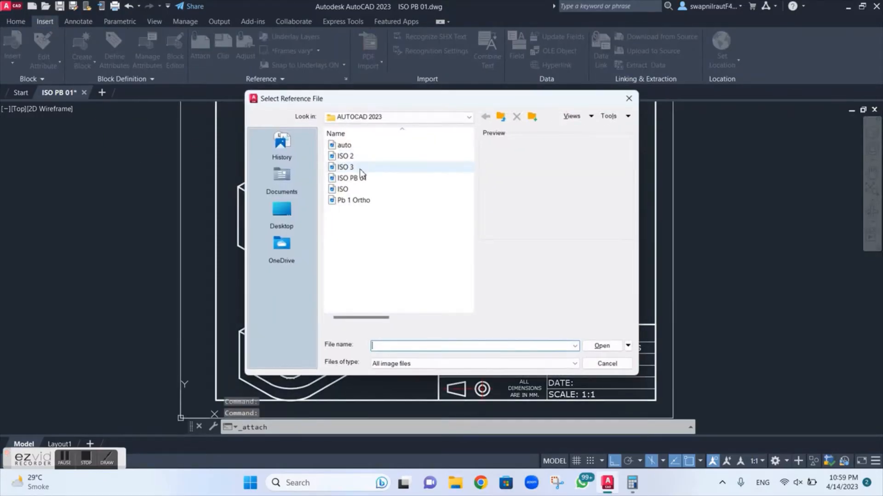
{"action": "left_click", "coordinate": [346, 167]}
{"action": "left_click", "coordinate": [601, 345]}
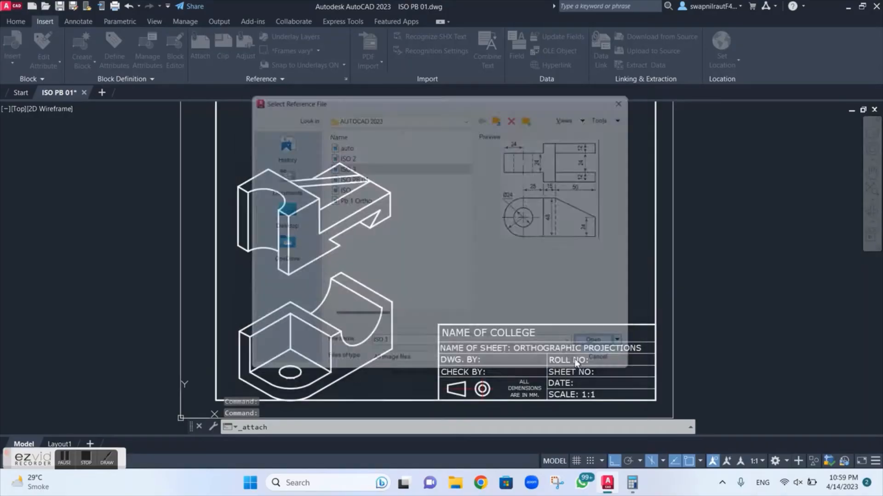
{"action": "left_click", "coordinate": [452, 323]}
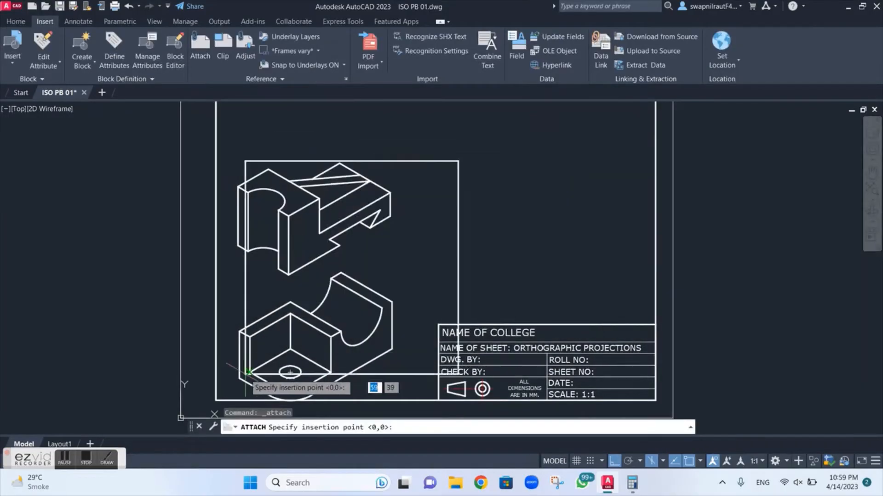
{"action": "left_click", "coordinate": [181, 418]}
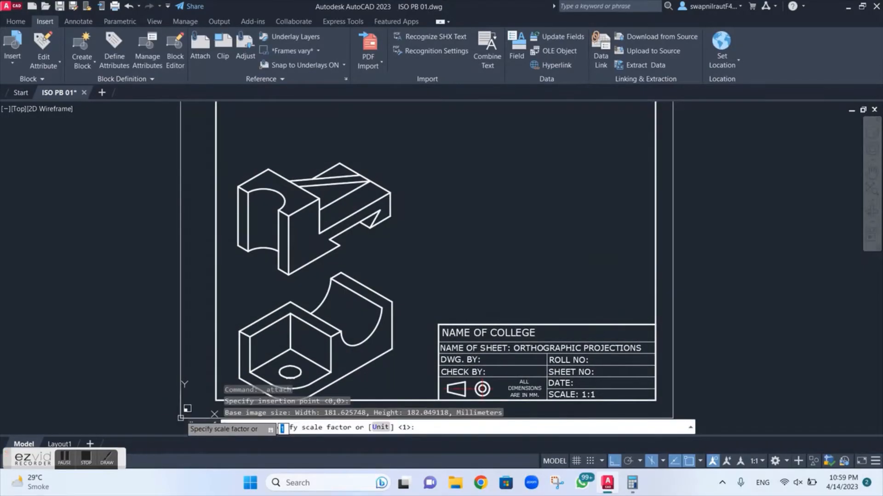
{"action": "key", "text": "Return"}
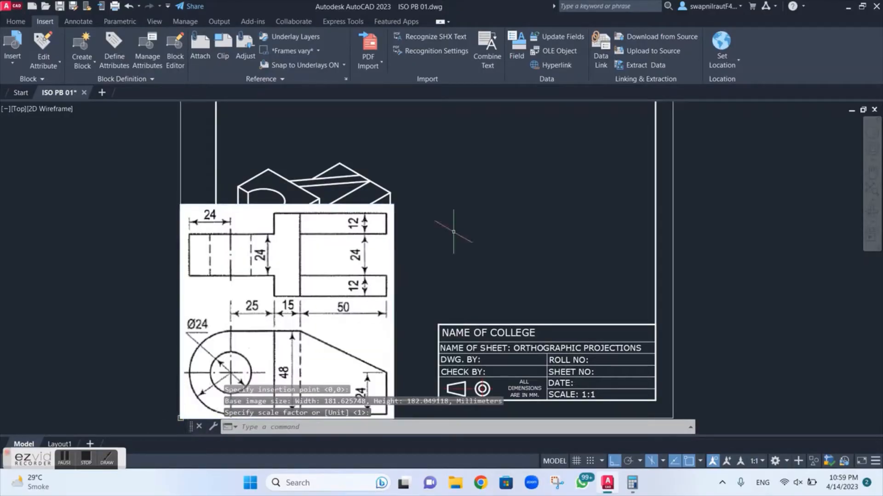
Enable all object snap modes and review the snap and grid options in the drafting settings
{"action": "type", "text": "os"}
{"action": "key", "text": "Return"}
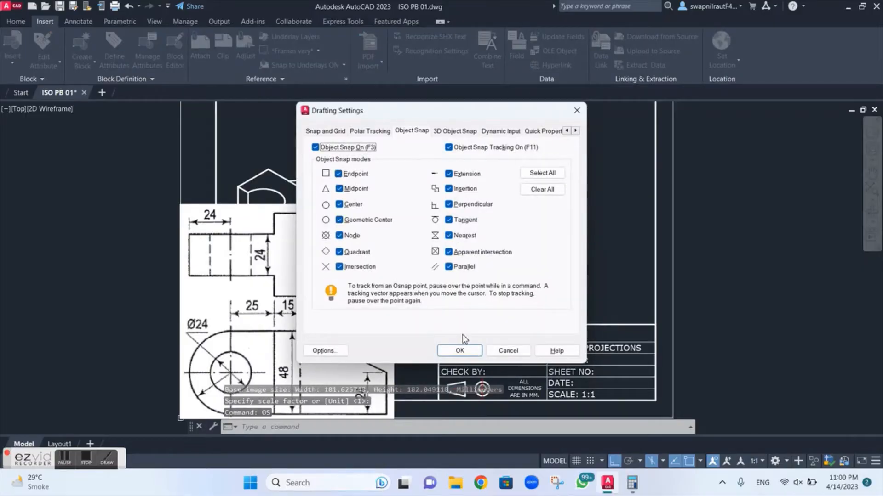
{"action": "left_click", "coordinate": [535, 174]}
{"action": "left_click", "coordinate": [343, 132]}
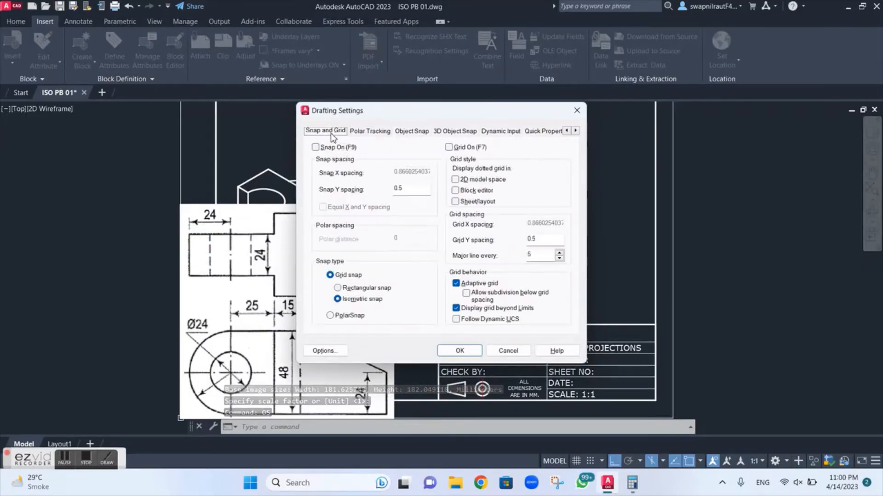
{"action": "left_click", "coordinate": [460, 351]}
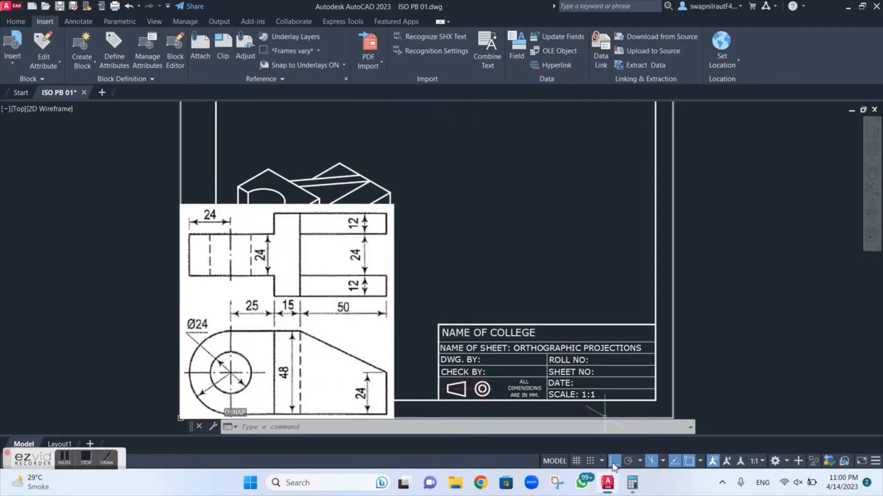
Switch to Calculator and add 24, 25, 15 and 50 to get the part's overall length
{"action": "scroll", "coordinate": [365, 337], "scroll_direction": "up", "scroll_amount": 2}
{"action": "middle_click_drag", "start_coordinate": [365, 337], "coordinate": [363, 276]}
{"action": "scroll", "coordinate": [362, 279], "scroll_direction": "down", "scroll_amount": 2}
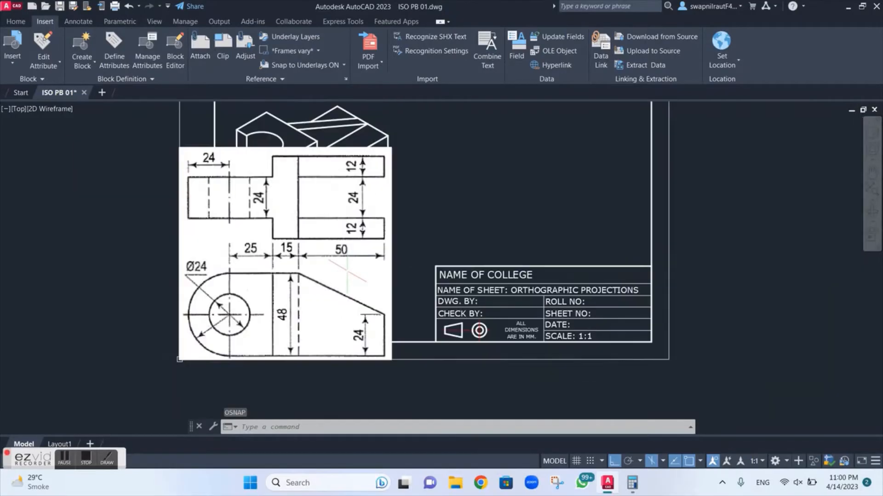
{"action": "left_click", "coordinate": [632, 483]}
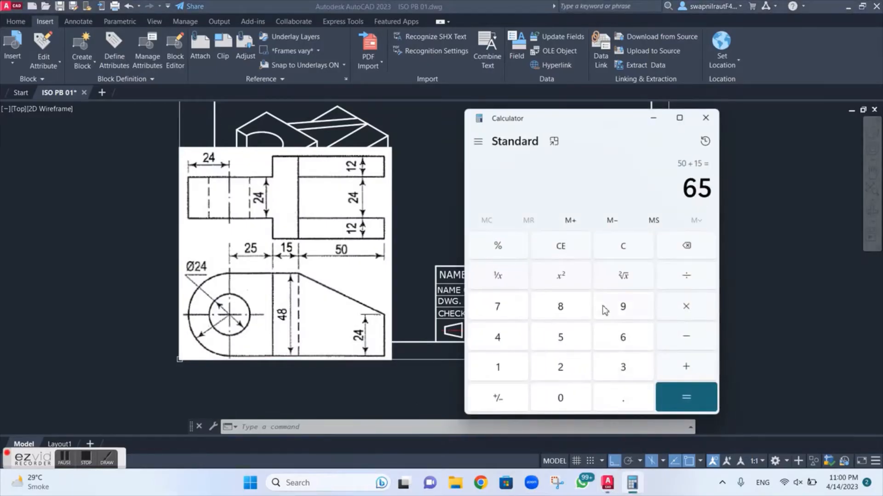
{"action": "left_click", "coordinate": [562, 251]}
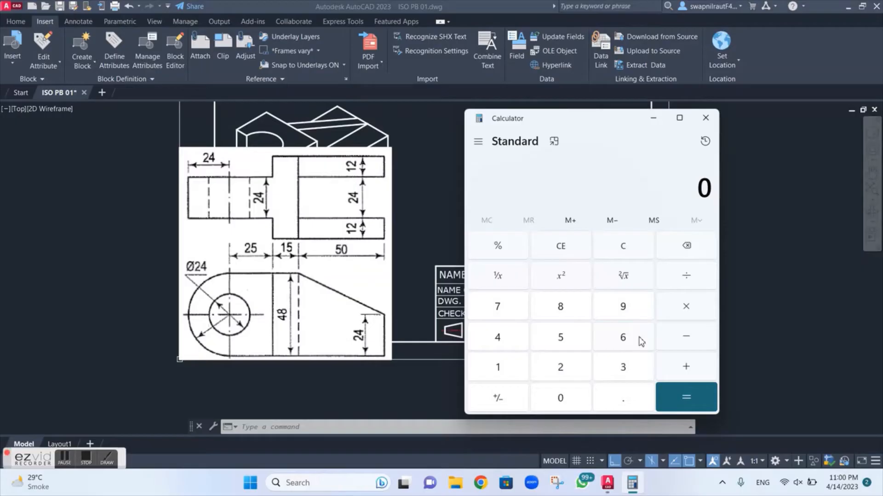
{"action": "type", "text": "24"}
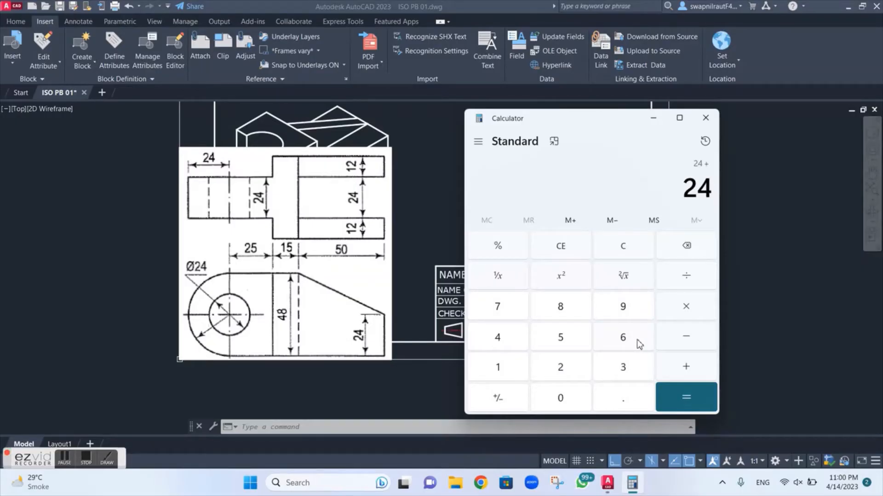
{"action": "type", "text": "25+15"}
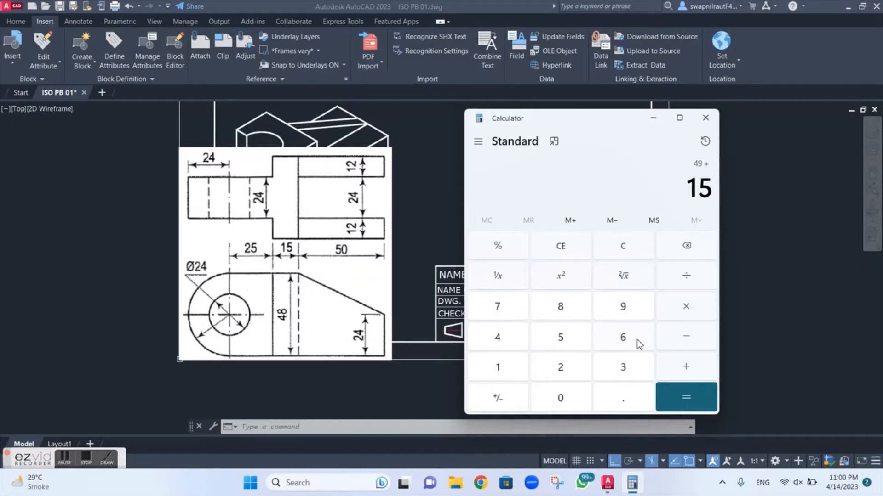
{"action": "type", "text": "+"}
{"action": "type", "text": "50"}
{"action": "key", "text": "Return"}
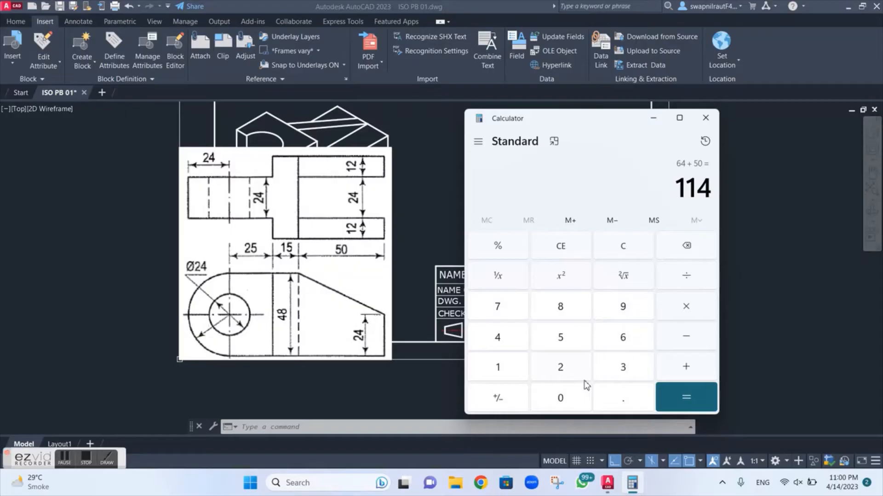
Add 12, 24 and 12 to get the part's overall width and return to the AutoCAD drawing
{"action": "type", "text": "12"}
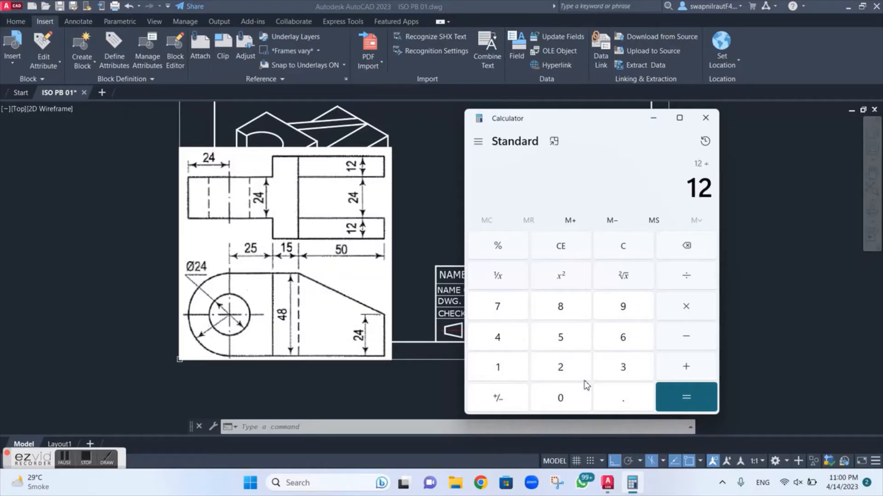
{"action": "type", "text": "4+12"}
{"action": "key", "text": "Return"}
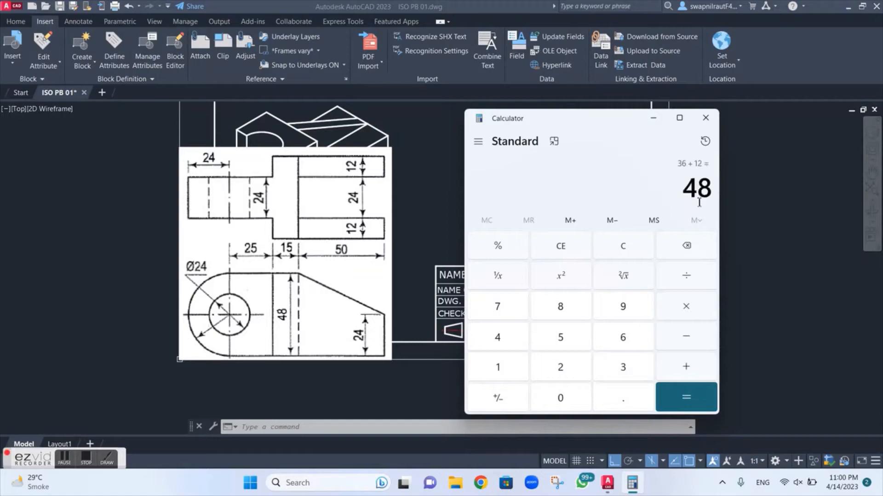
{"action": "left_click", "coordinate": [653, 119]}
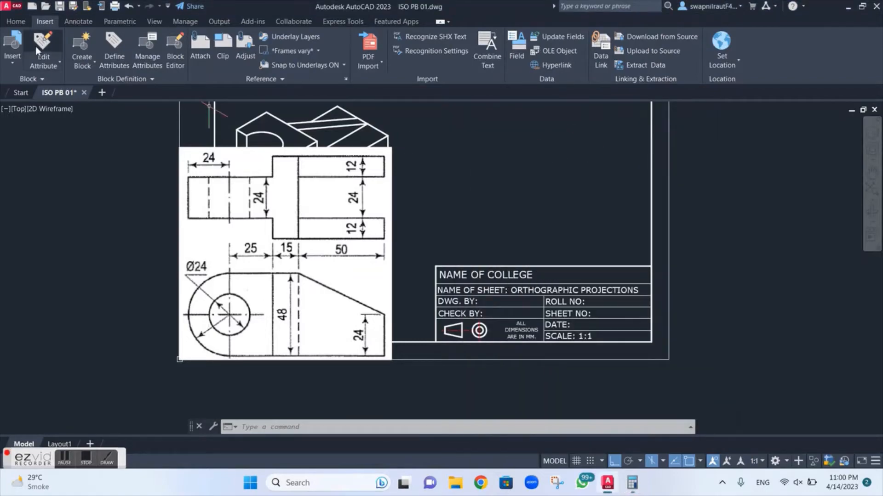
Make Proj the current layer
{"action": "left_click", "coordinate": [15, 21]}
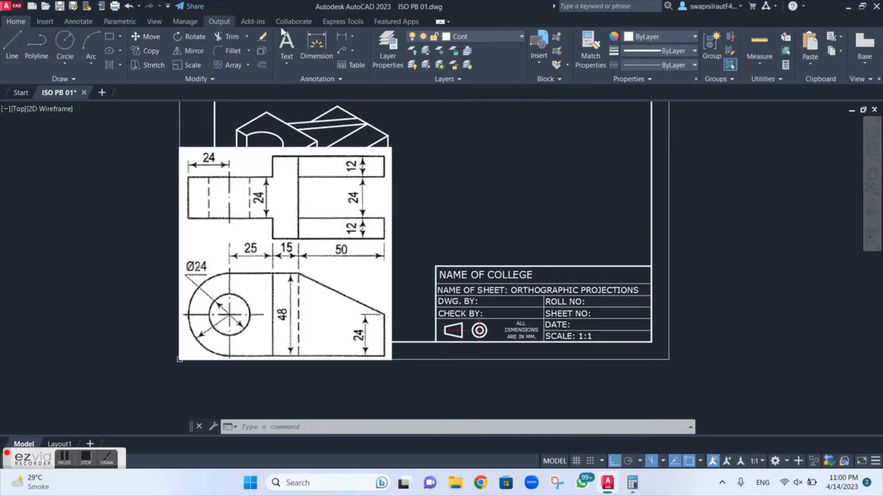
{"action": "left_click", "coordinate": [478, 36]}
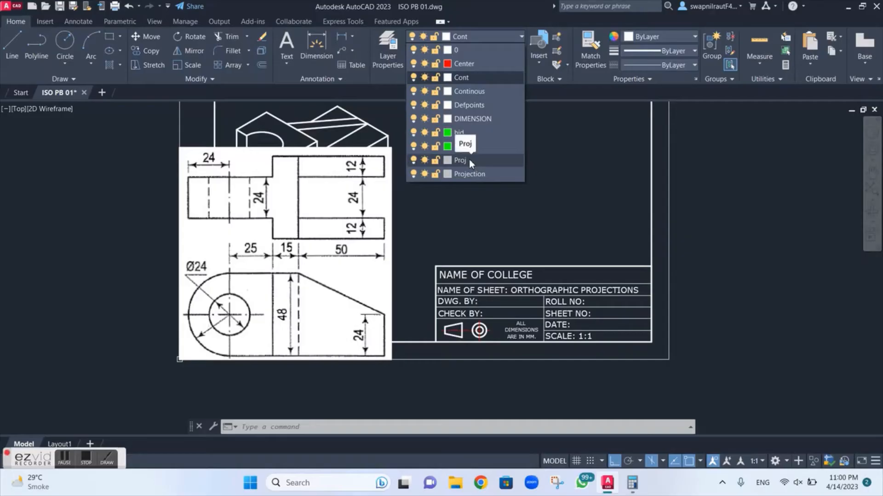
{"action": "left_click", "coordinate": [471, 161]}
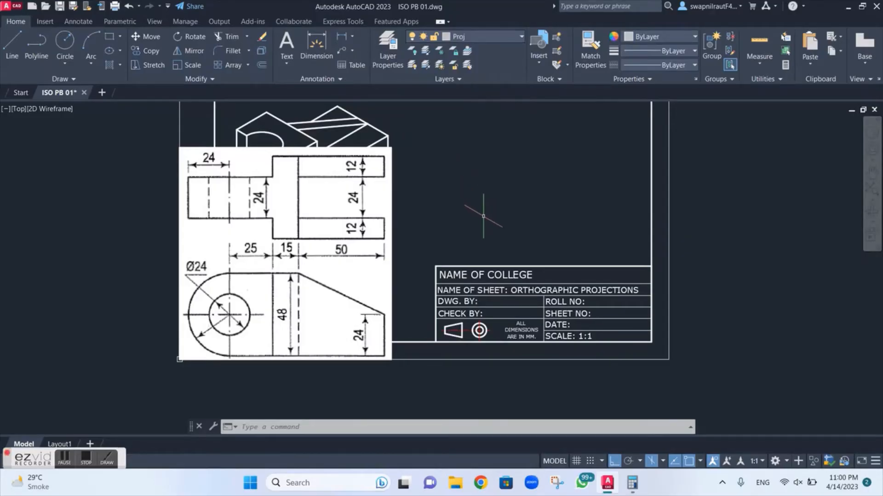
{"action": "type", "text": "l"}
{"action": "key", "text": "Return"}
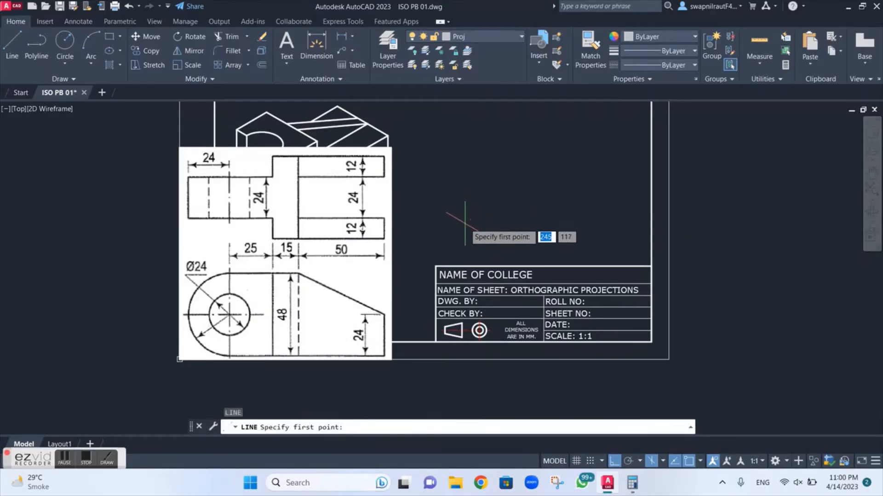
{"action": "left_click", "coordinate": [465, 223]}
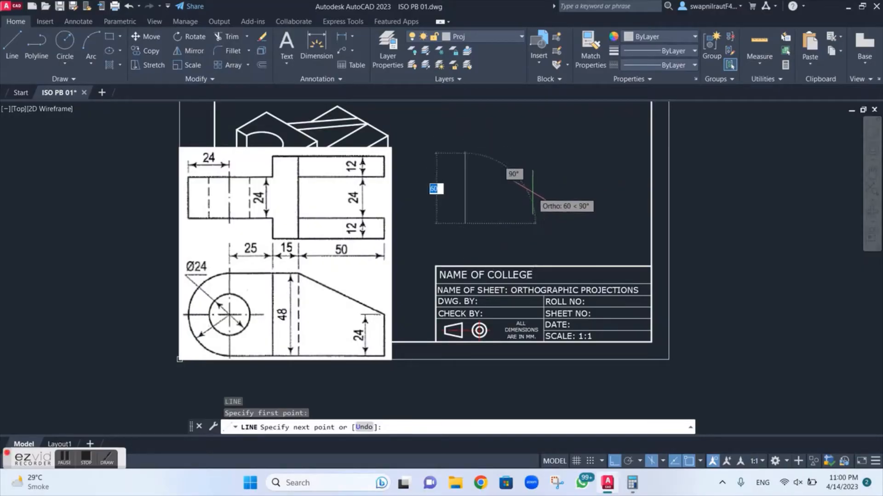
{"action": "key", "text": "Escape"}
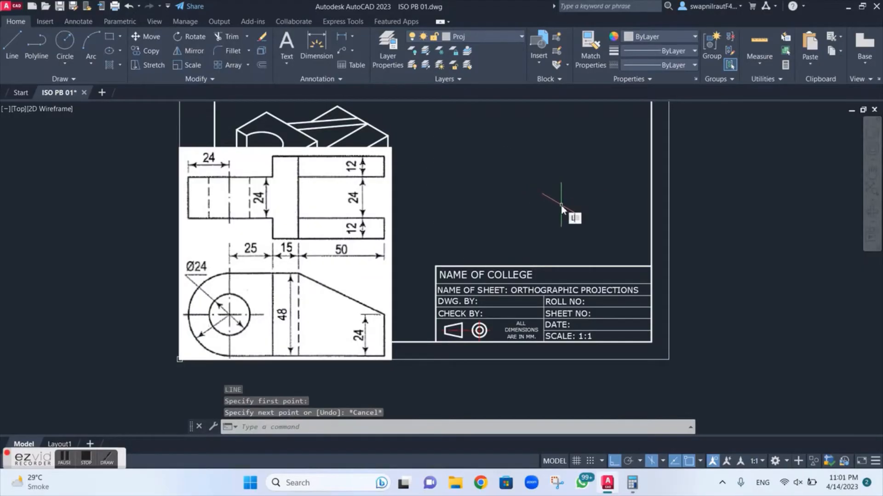
Draw a 114 mm line at 30° on the top isoplane, starting in the empty area above the title block
{"action": "key", "text": "Return"}
{"action": "left_click", "coordinate": [493, 213]}
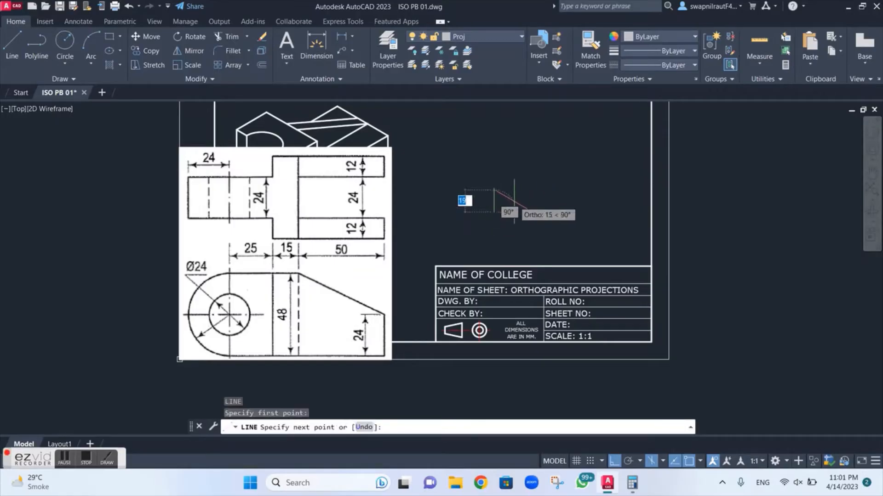
{"action": "key", "text": "F5"}
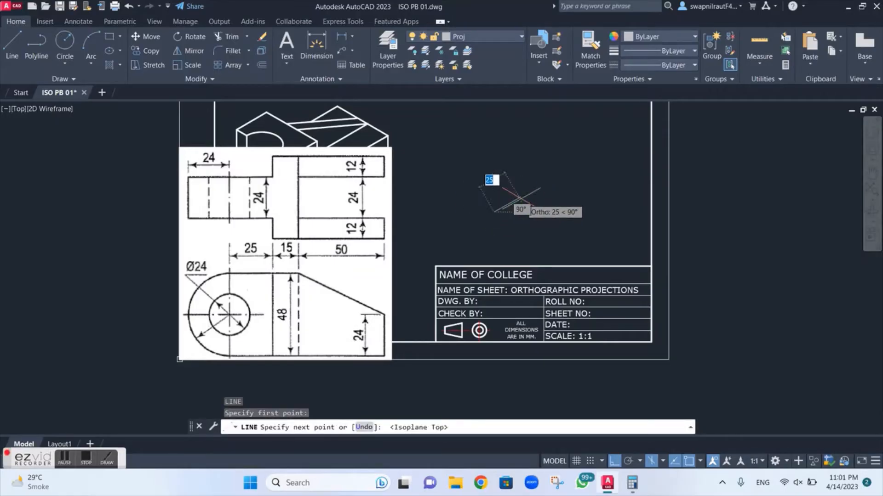
{"action": "type", "text": "1"}
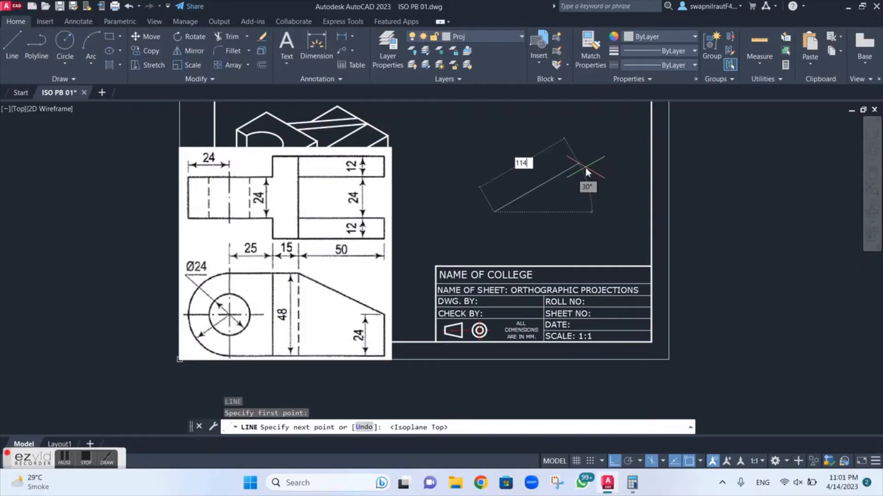
{"action": "type", "text": "14"}
{"action": "key", "text": "Return"}
Continue the line on the right isoplane with 48 mm up, 114 mm back at 210° and 48 mm down to outline the side face
{"action": "scroll", "coordinate": [584, 130], "scroll_direction": "down", "scroll_amount": 2}
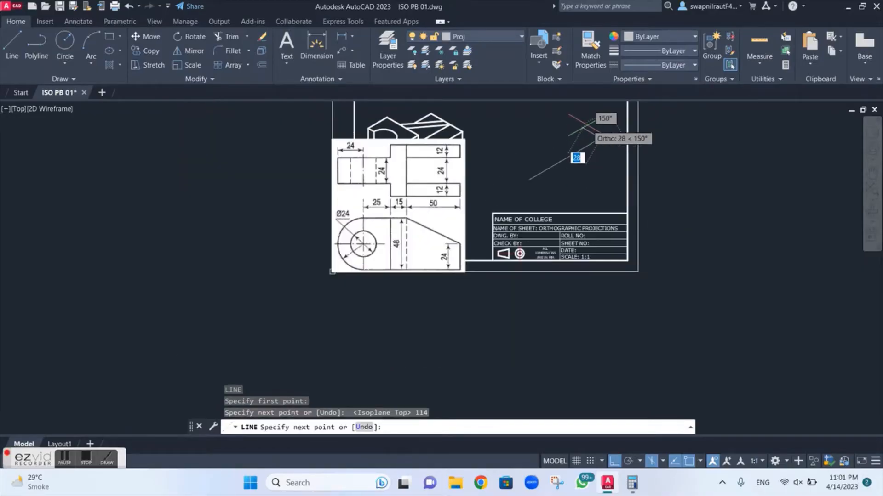
{"action": "middle_click_drag", "start_coordinate": [593, 134], "coordinate": [589, 200]}
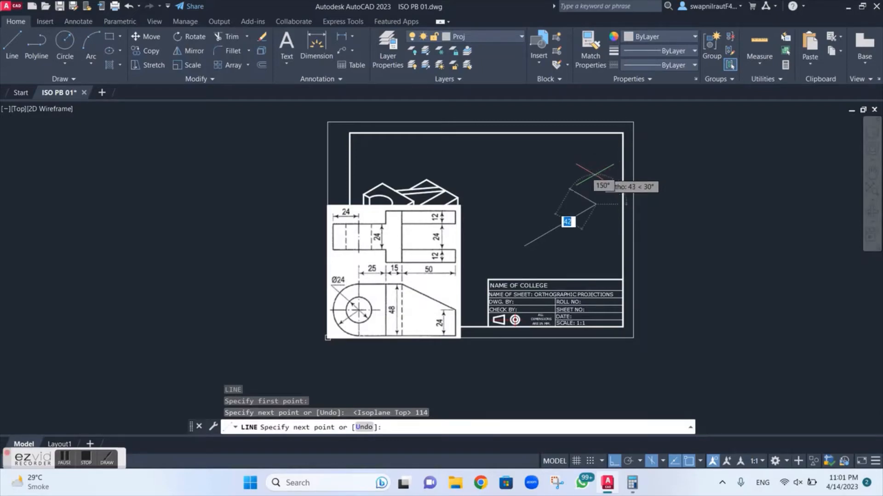
{"action": "key", "text": "F5"}
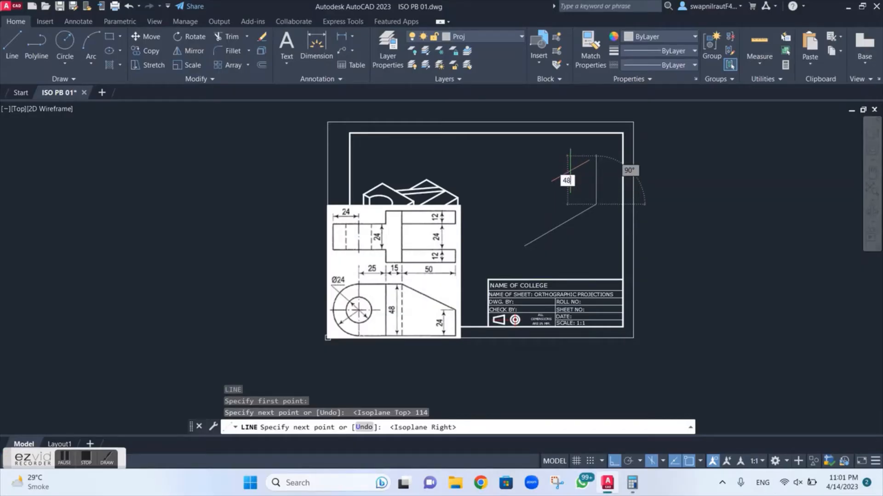
{"action": "key", "text": "Return"}
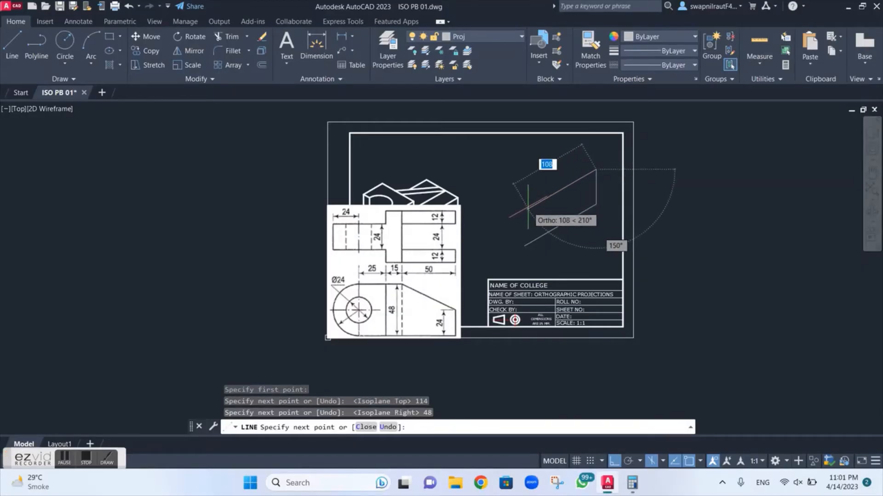
{"action": "type", "text": "114"}
{"action": "key", "text": "Return"}
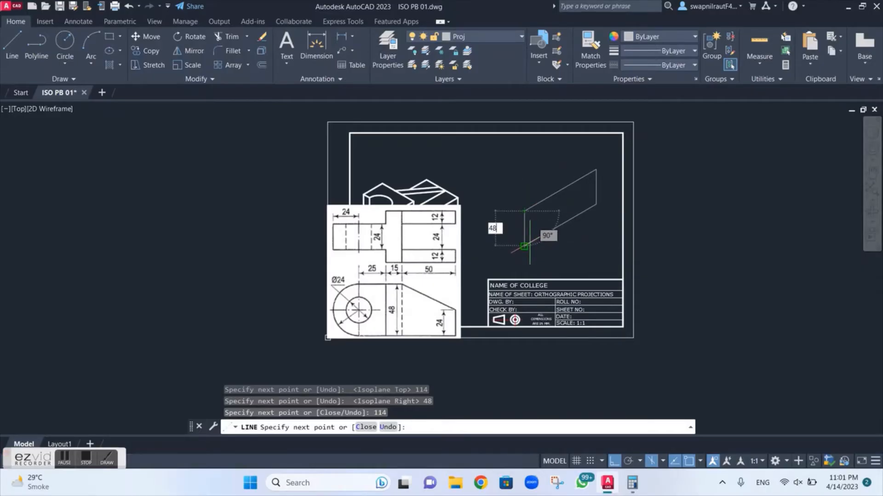
{"action": "type", "text": "48"}
{"action": "key", "text": "Return"}
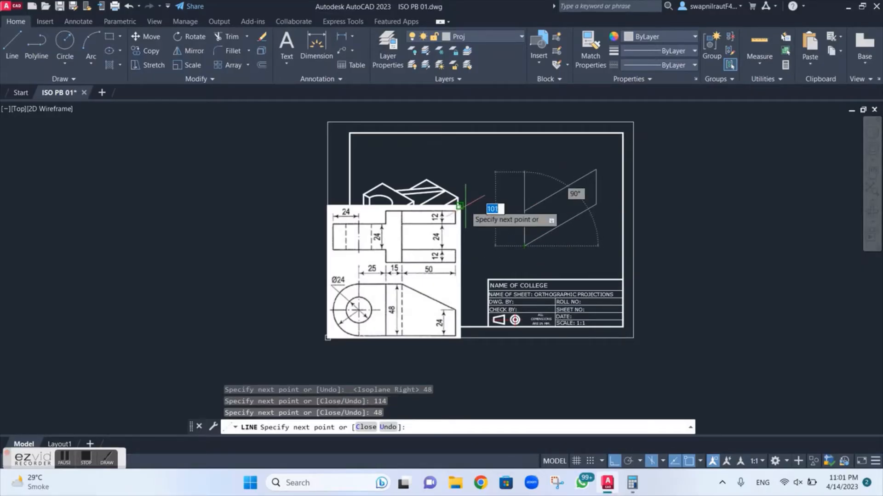
Continue the line on the left isoplane with 48 mm at 150°, 48 mm up and 48 mm back to outline the end face
{"action": "key", "text": "F5"}
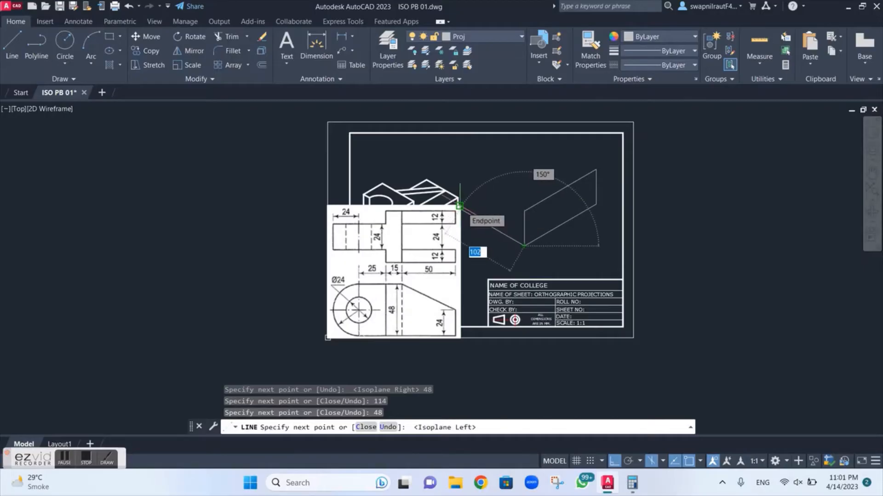
{"action": "type", "text": "48"}
{"action": "key", "text": "Return"}
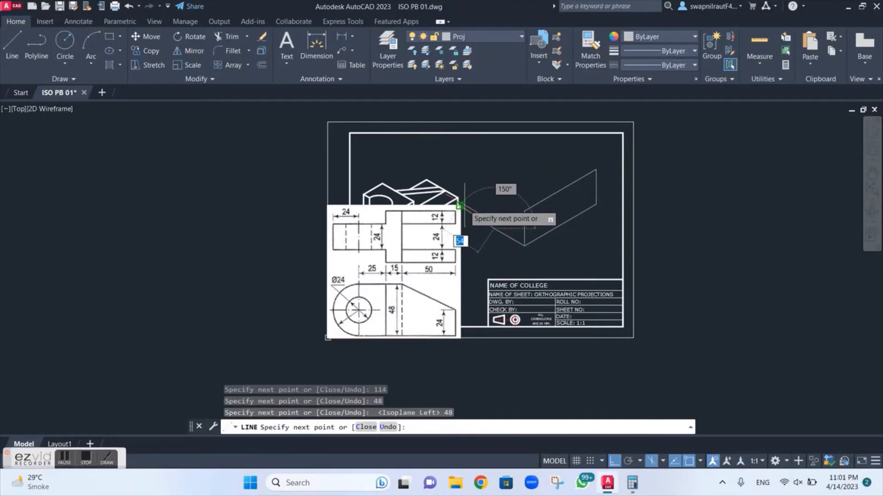
{"action": "type", "text": "48"}
{"action": "key", "text": "Return"}
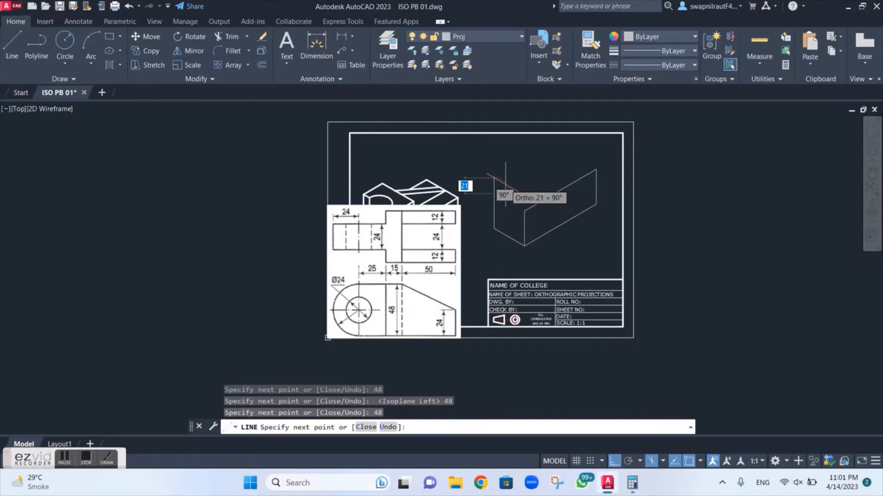
{"action": "type", "text": "4"}
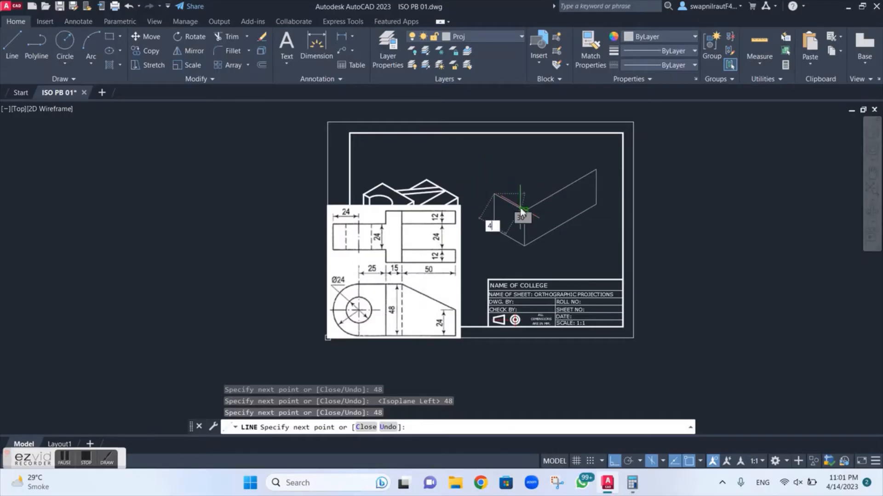
{"action": "type", "text": "8"}
{"action": "key", "text": "Return"}
{"action": "key", "text": "Escape"}
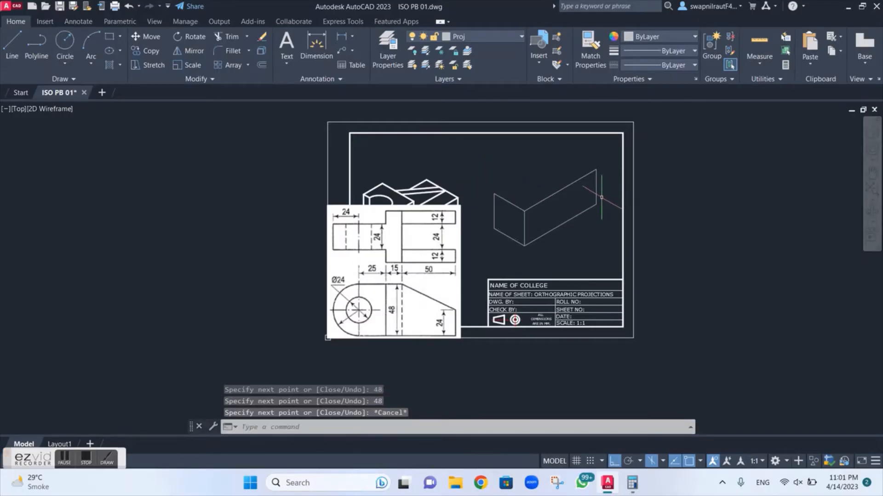
Copy the end face's top, outer vertical and bottom edges from its upper front corner to the far upper corner of the side face
{"action": "type", "text": "ct o"}
{"action": "key", "text": "Return"}
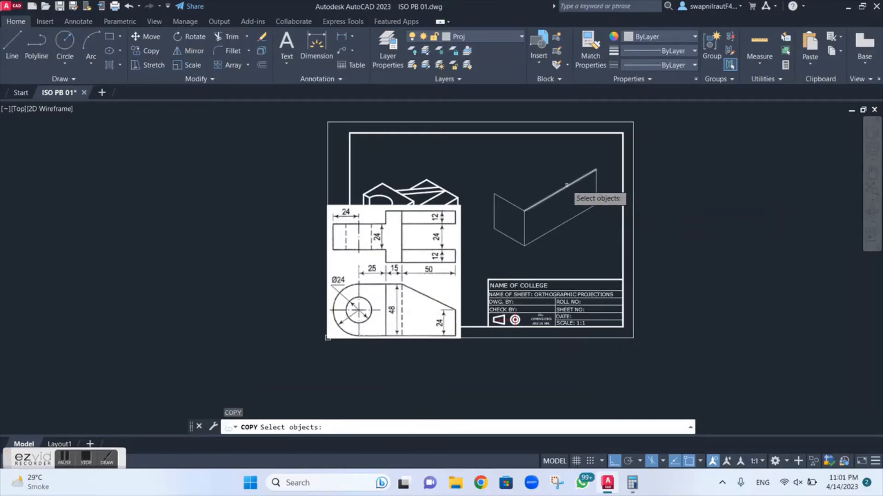
{"action": "left_click", "coordinate": [508, 202]}
{"action": "left_click", "coordinate": [494, 216]}
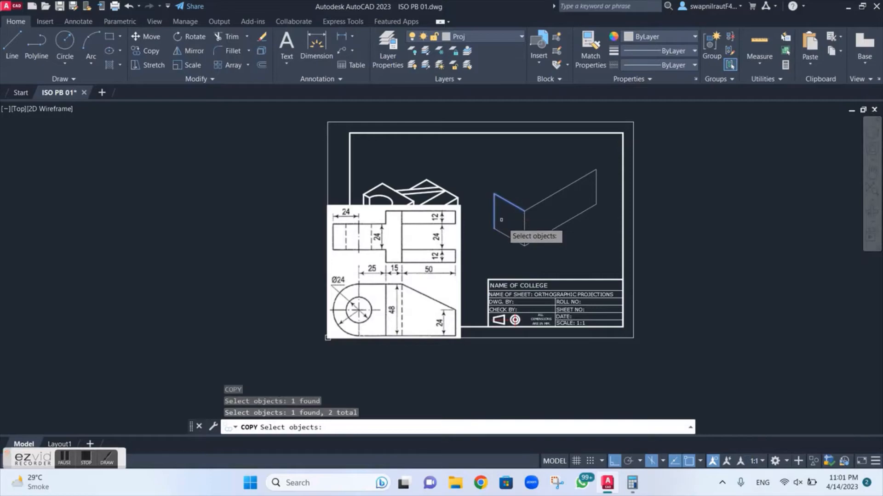
{"action": "left_click", "coordinate": [512, 239]}
{"action": "scroll", "coordinate": [526, 222], "scroll_direction": "up", "scroll_amount": 4}
{"action": "scroll", "coordinate": [525, 220], "scroll_direction": "down", "scroll_amount": 5}
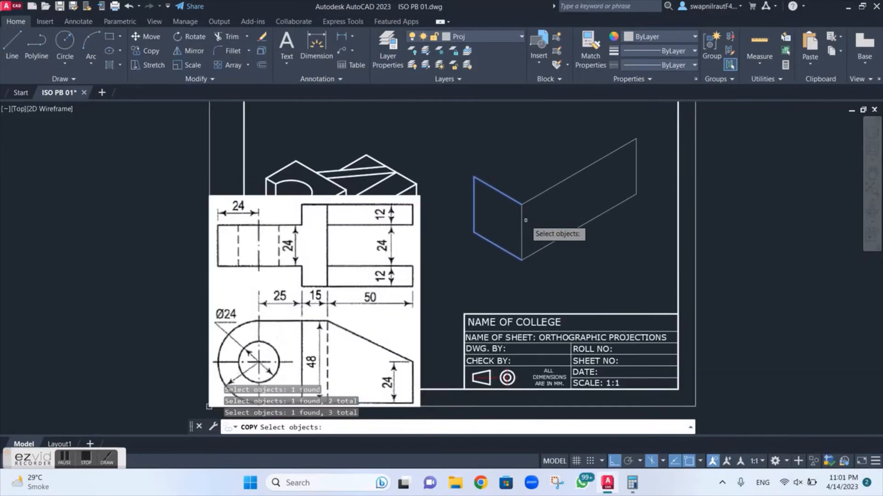
{"action": "scroll", "coordinate": [504, 244], "scroll_direction": "up", "scroll_amount": 2}
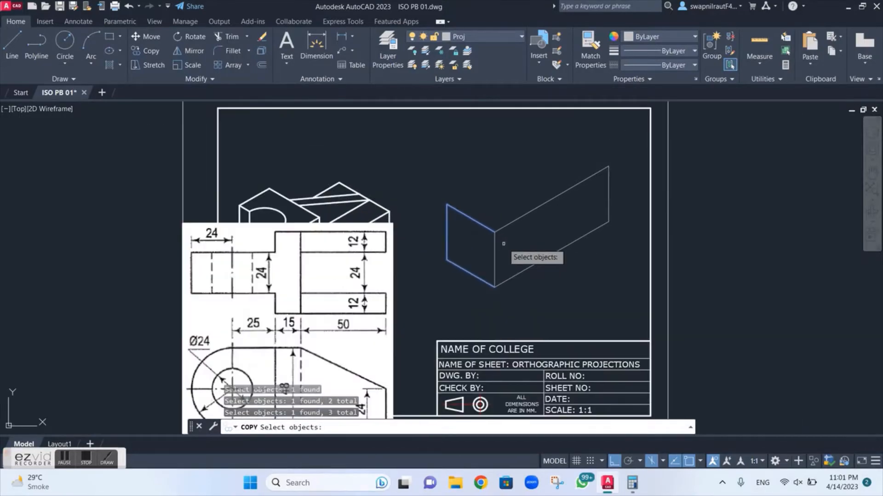
{"action": "key", "text": "Return"}
{"action": "left_click", "coordinate": [494, 232]}
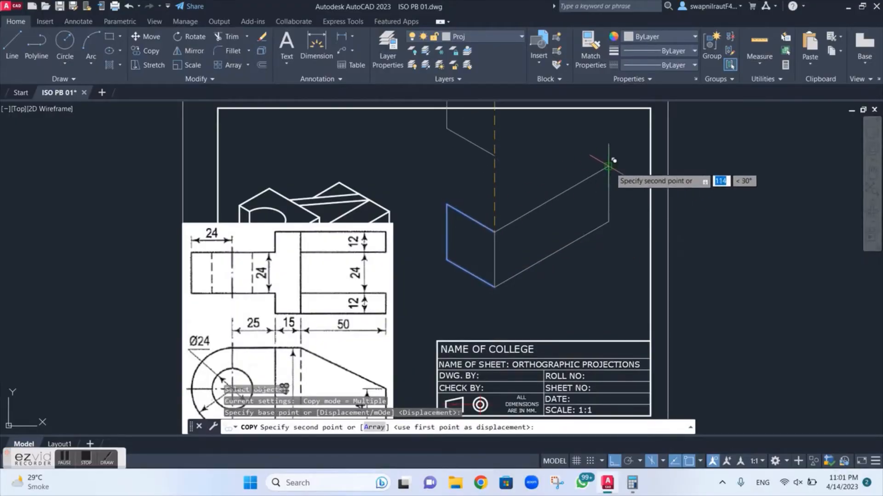
{"action": "left_click", "coordinate": [608, 166]}
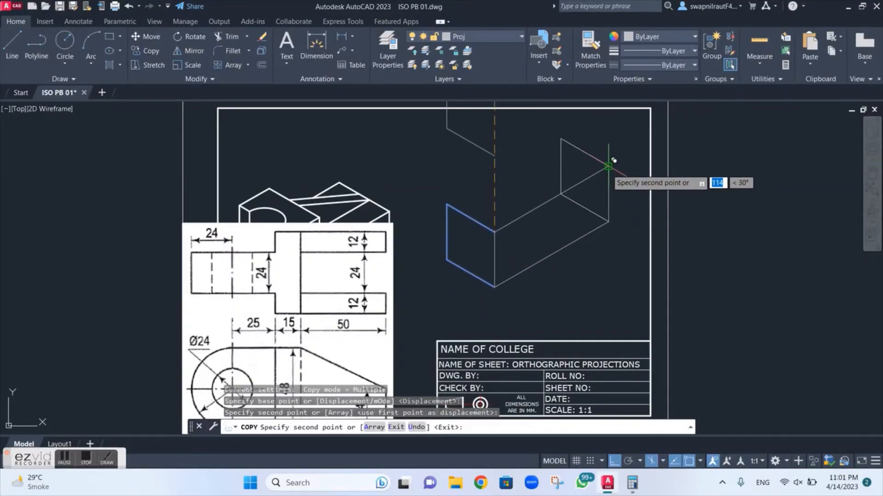
{"action": "key", "text": "Escape"}
Copy the side face's long top edge to the opposite upper corner of the end face to close the box's top
{"action": "type", "text": "co"}
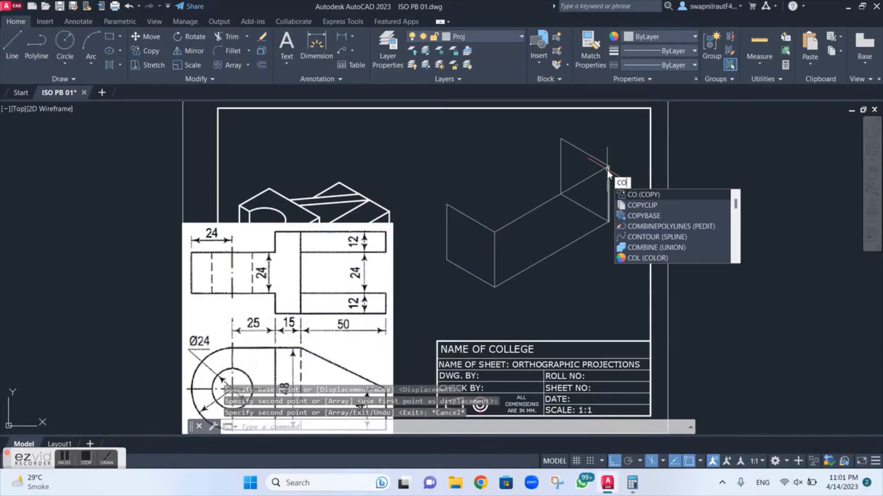
{"action": "key", "text": "Return"}
{"action": "left_click", "coordinate": [558, 195]}
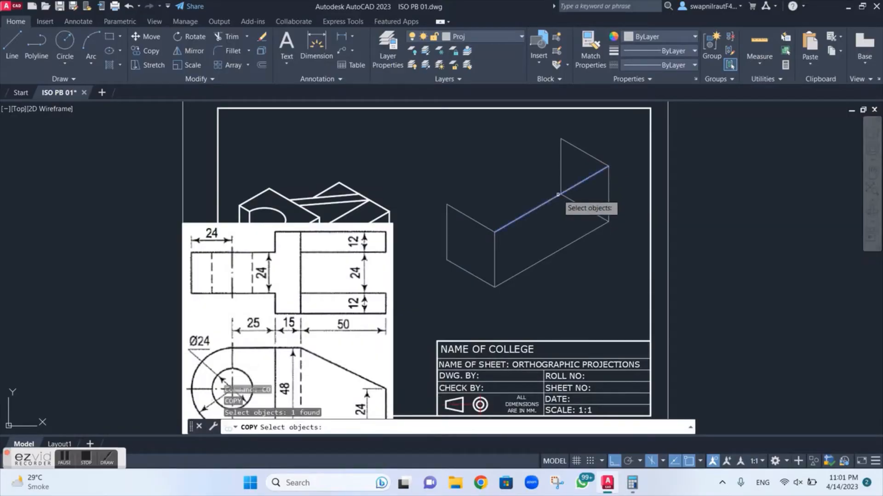
{"action": "key", "text": "Return"}
{"action": "left_click", "coordinate": [495, 231]}
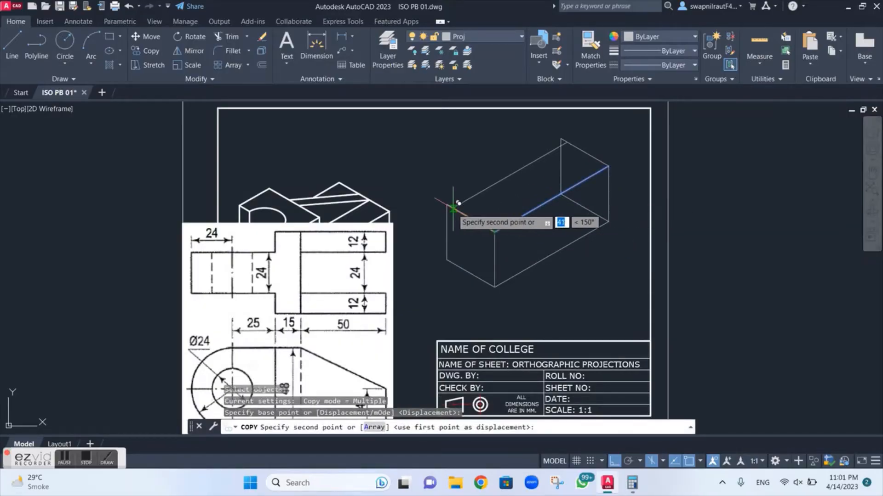
{"action": "left_click", "coordinate": [454, 205]}
{"action": "key", "text": "Escape"}
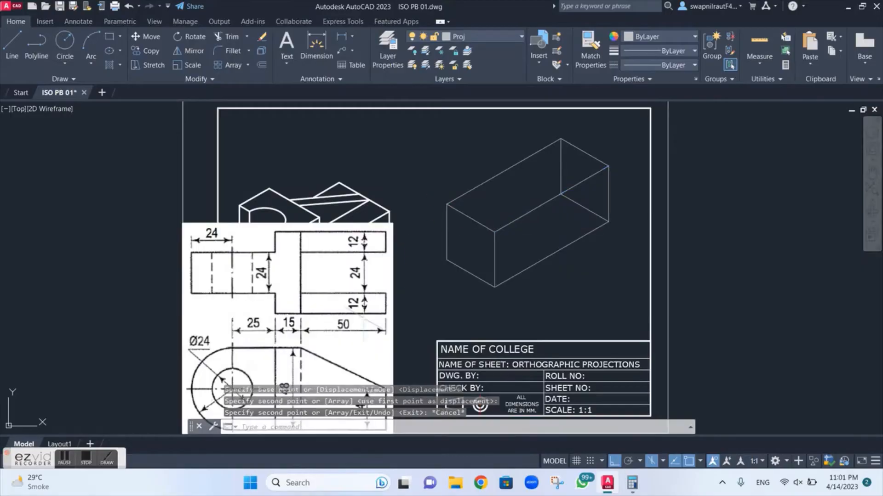
Make Cont the current layer
{"action": "scroll", "coordinate": [365, 317], "scroll_direction": "down", "scroll_amount": 2}
{"action": "middle_click_drag", "start_coordinate": [334, 317], "coordinate": [325, 253]}
{"action": "scroll", "coordinate": [325, 254], "scroll_direction": "up", "scroll_amount": 2}
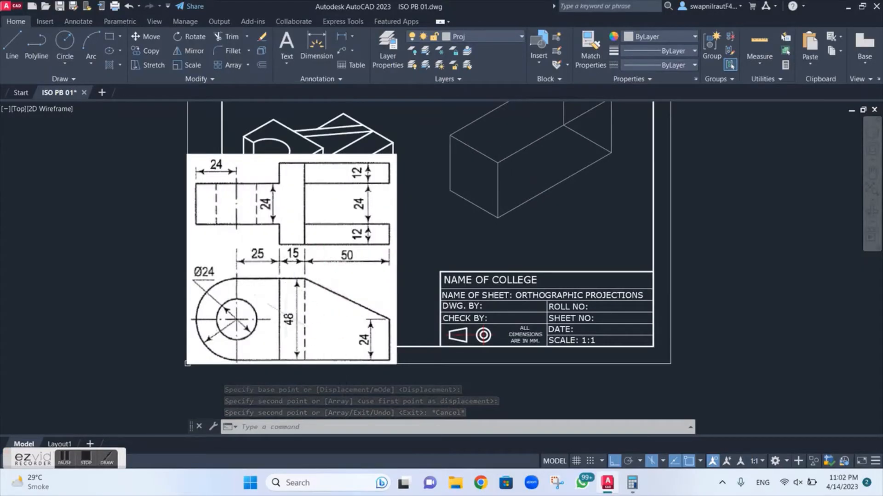
{"action": "middle_click_drag", "start_coordinate": [422, 261], "coordinate": [380, 363]}
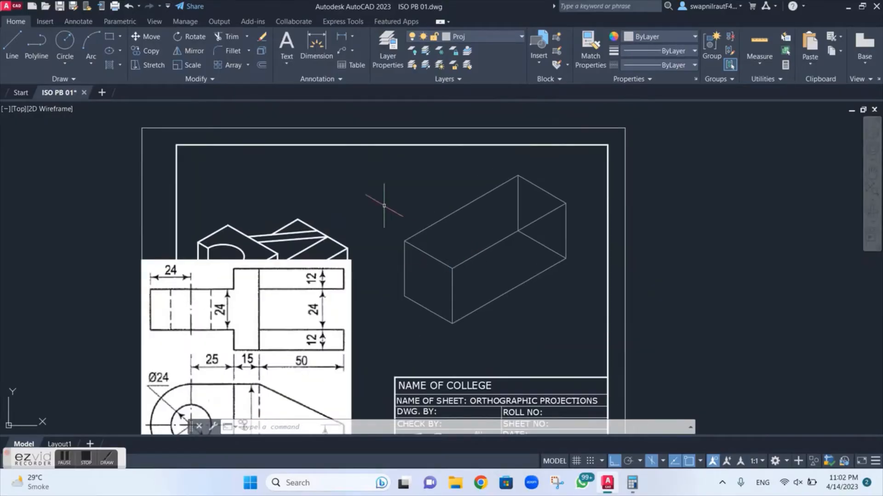
{"action": "left_click", "coordinate": [469, 37]}
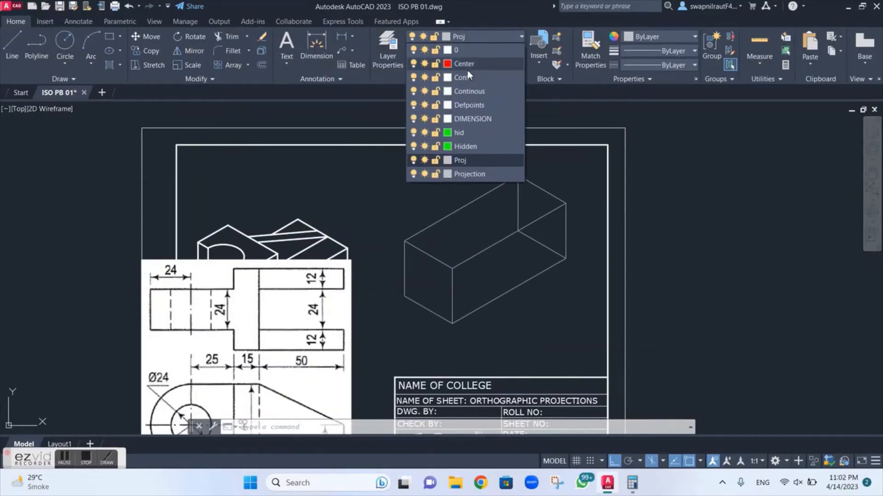
{"action": "left_click", "coordinate": [470, 79]}
Add 15 and 50 in Calculator to get the combined length of the middle block and arms, and return to the AutoCAD drawing
{"action": "middle_click_drag", "start_coordinate": [413, 321], "coordinate": [404, 229]}
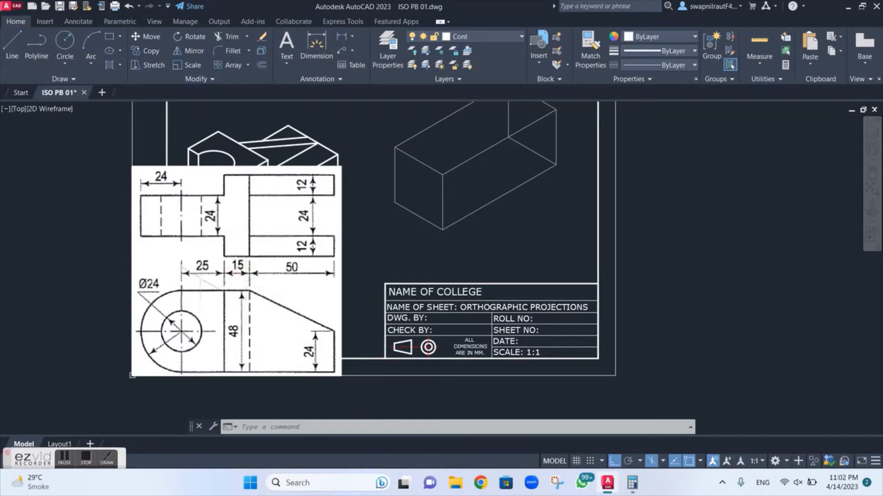
{"action": "left_click", "coordinate": [633, 489]}
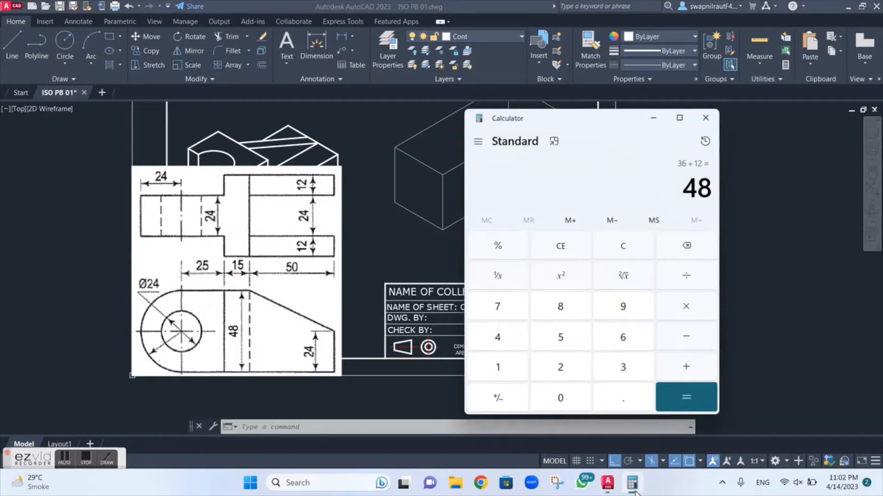
{"action": "type", "text": "15+50"}
{"action": "key", "text": "Return"}
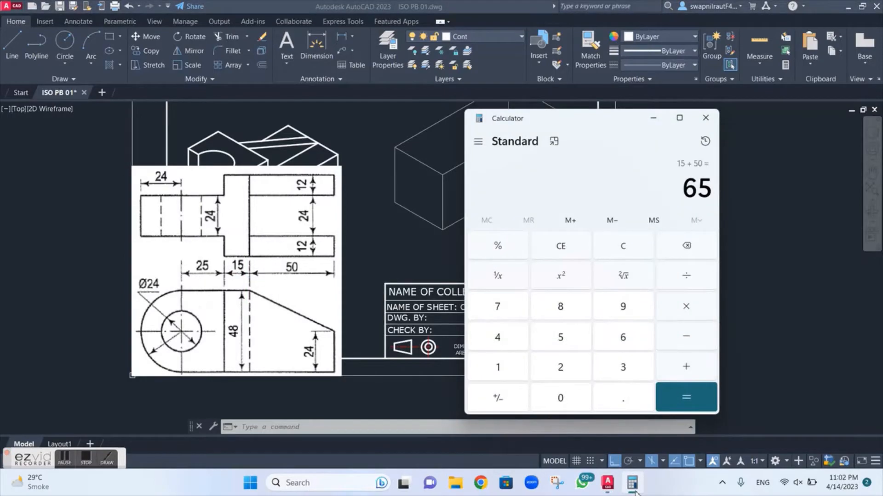
{"action": "left_click", "coordinate": [652, 119]}
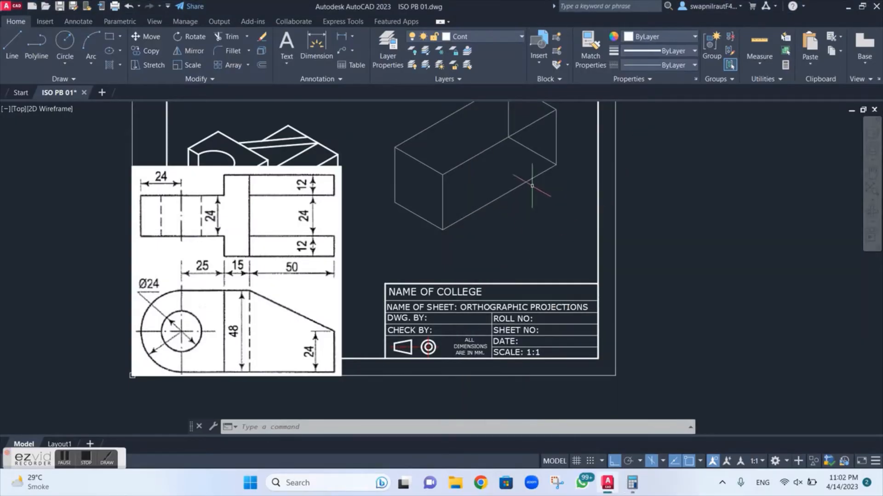
Draw a 65 mm line on the top isoplane from the side face's far bottom corner back along the bottom edge
{"action": "type", "text": "l"}
{"action": "key", "text": "Return"}
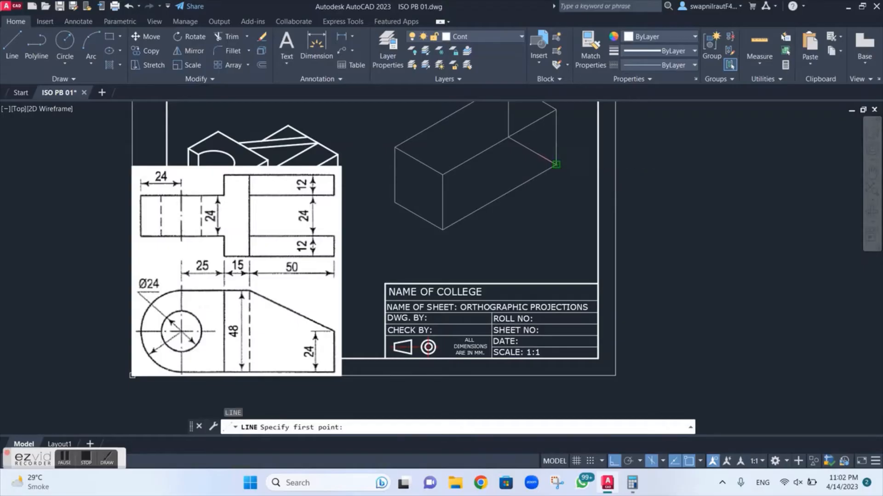
{"action": "left_click", "coordinate": [556, 164]}
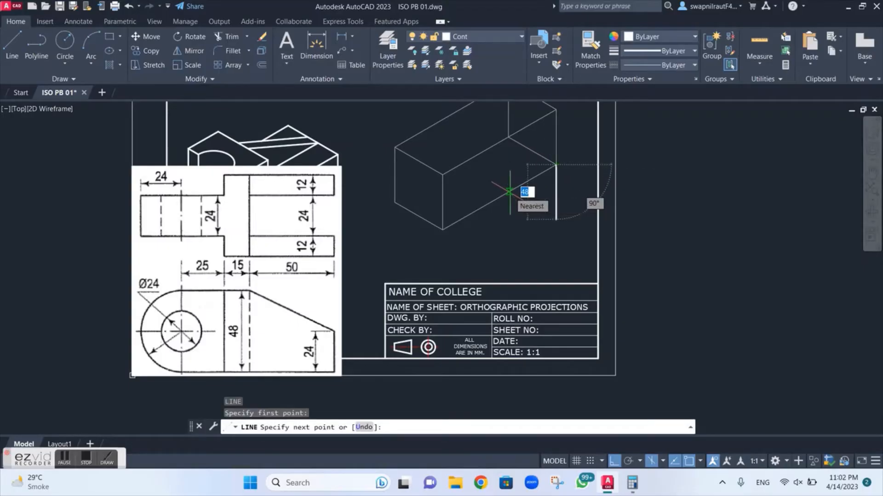
{"action": "key", "text": "F5"}
{"action": "type", "text": "65"}
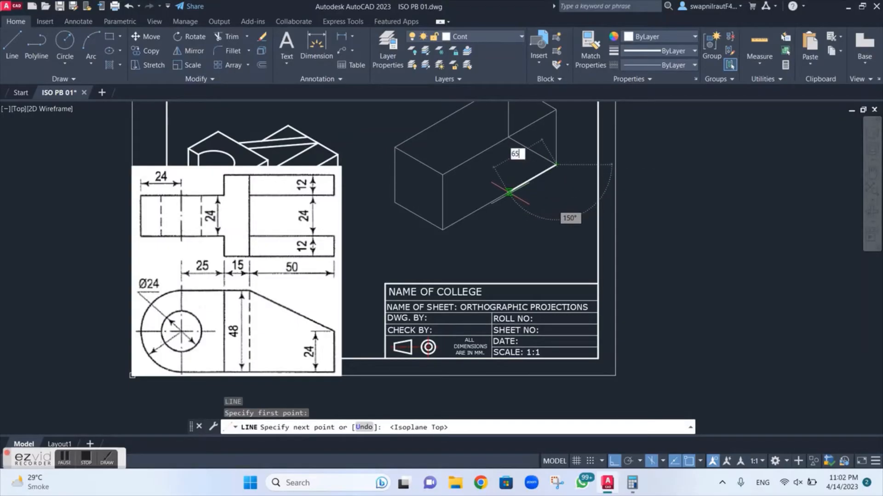
{"action": "key", "text": "Return"}
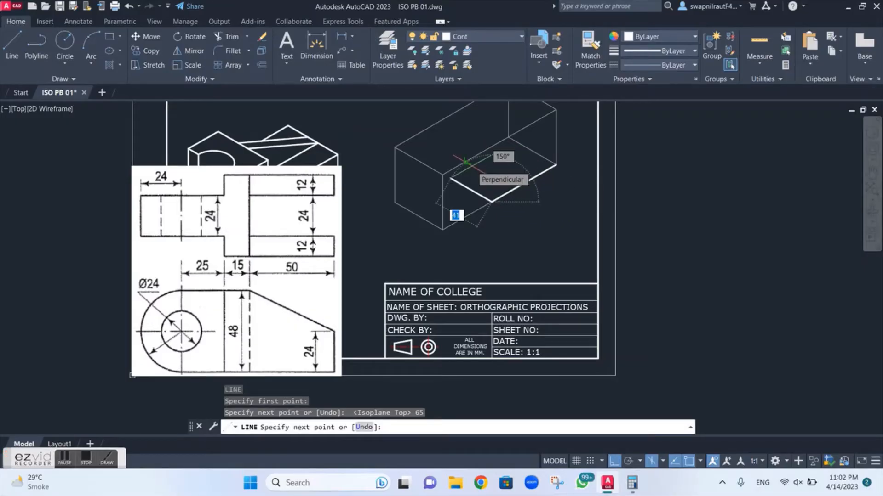
Continue the line on the right isoplane with 48 mm up and 15 mm at 30° along the top edge
{"action": "key", "text": "F5"}
{"action": "type", "text": "48"}
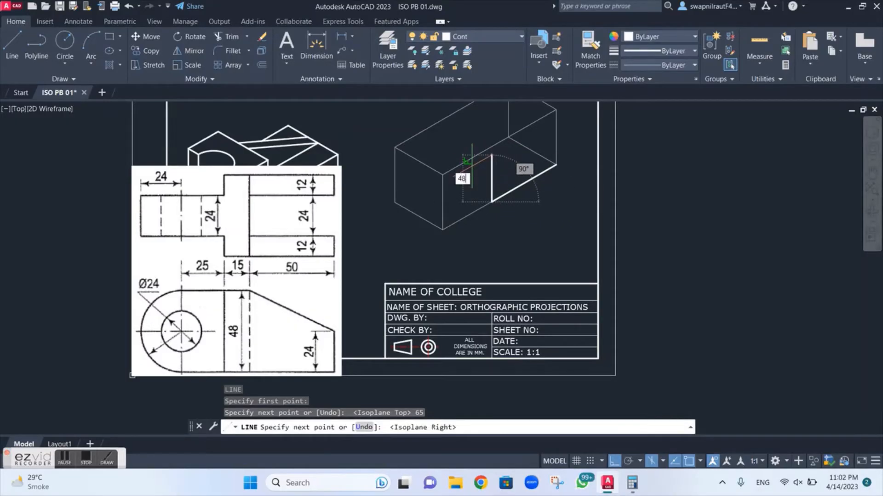
{"action": "key", "text": "Return"}
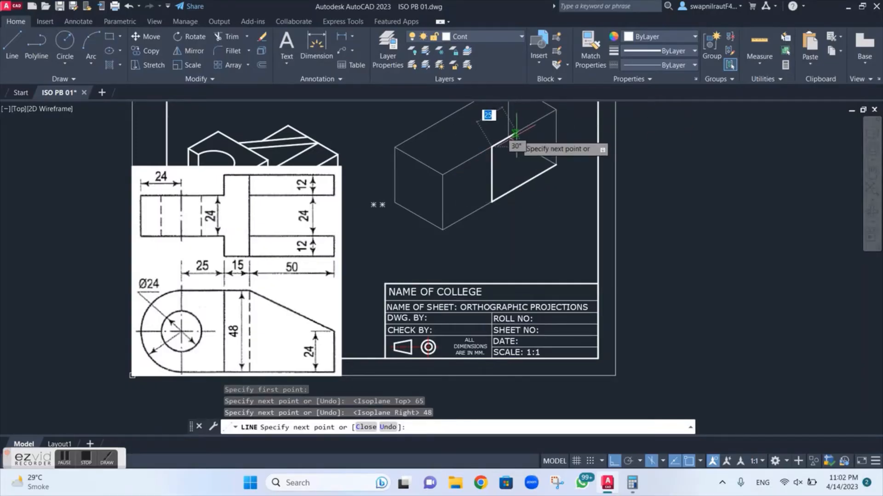
{"action": "type", "text": "1"}
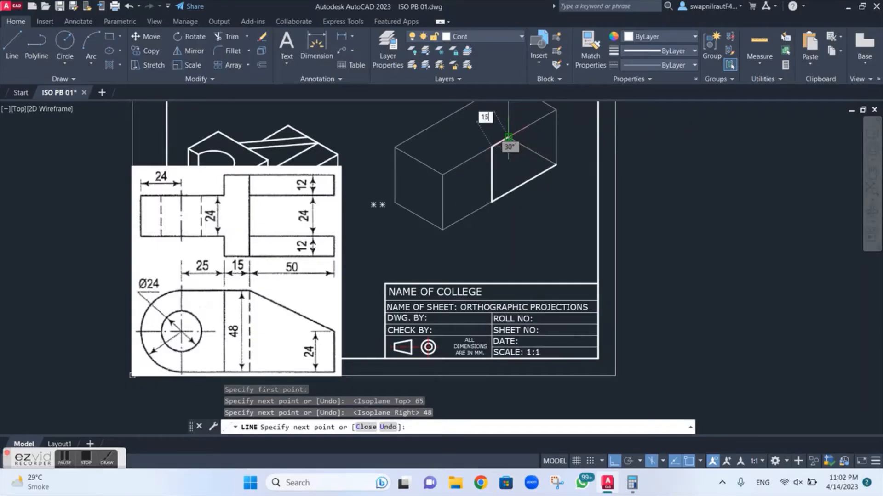
{"action": "key", "text": "Return"}
{"action": "key", "text": "Escape"}
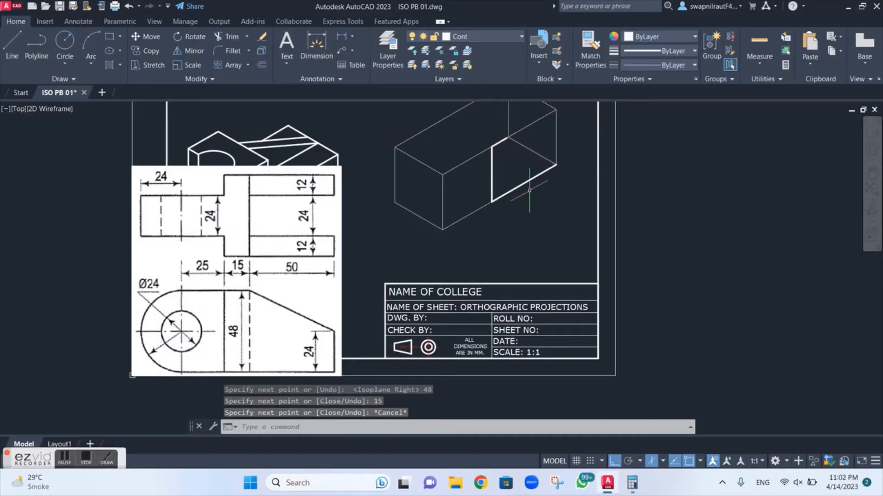
Draw a line 24 mm up from the side face's far bottom corner and join it to the end of the 15 mm top edge
{"action": "key", "text": "Return"}
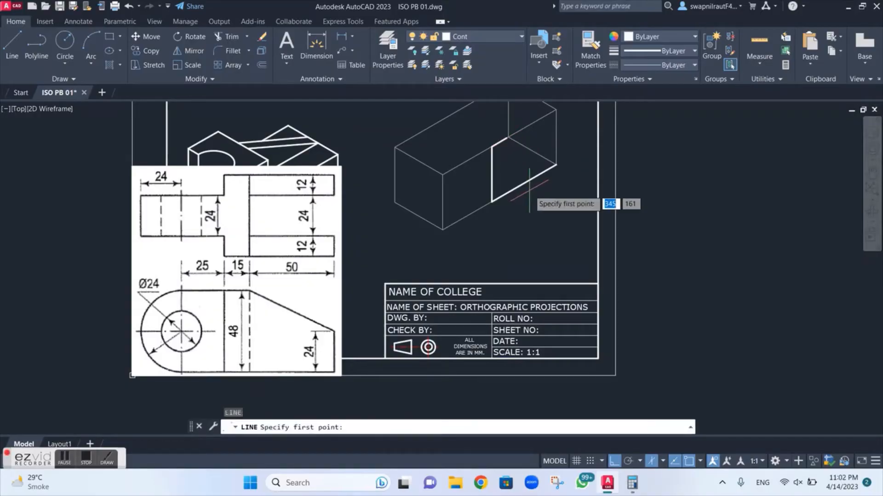
{"action": "left_click", "coordinate": [556, 164]}
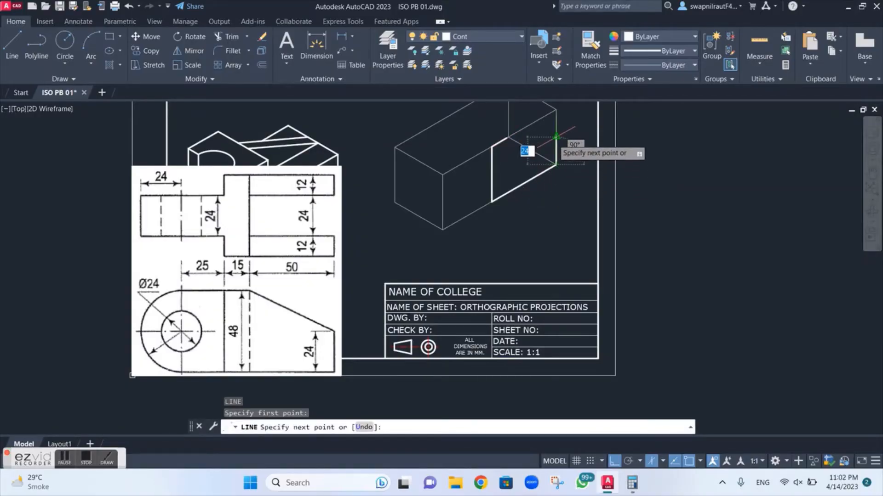
{"action": "type", "text": "24"}
{"action": "key", "text": "Return"}
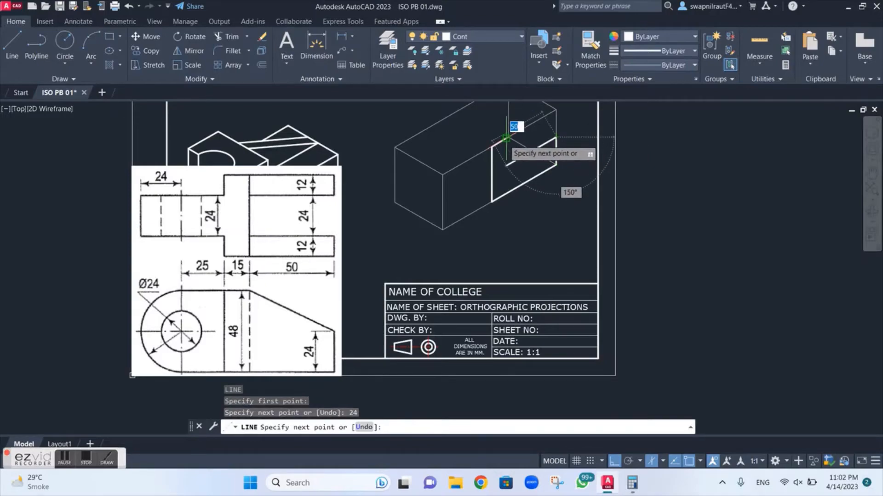
{"action": "scroll", "coordinate": [505, 137], "scroll_direction": "up", "scroll_amount": 5}
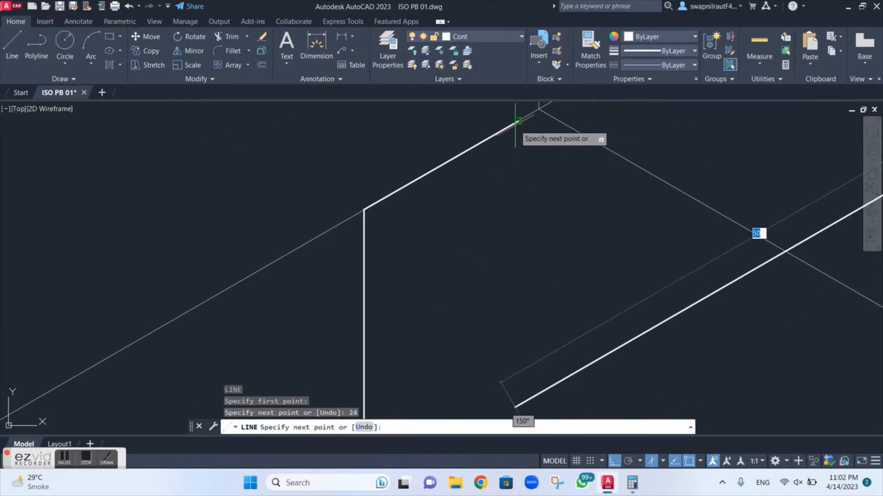
{"action": "left_click", "coordinate": [517, 121]}
{"action": "key", "text": "Escape"}
{"action": "scroll", "coordinate": [535, 145], "scroll_direction": "down", "scroll_amount": 3}
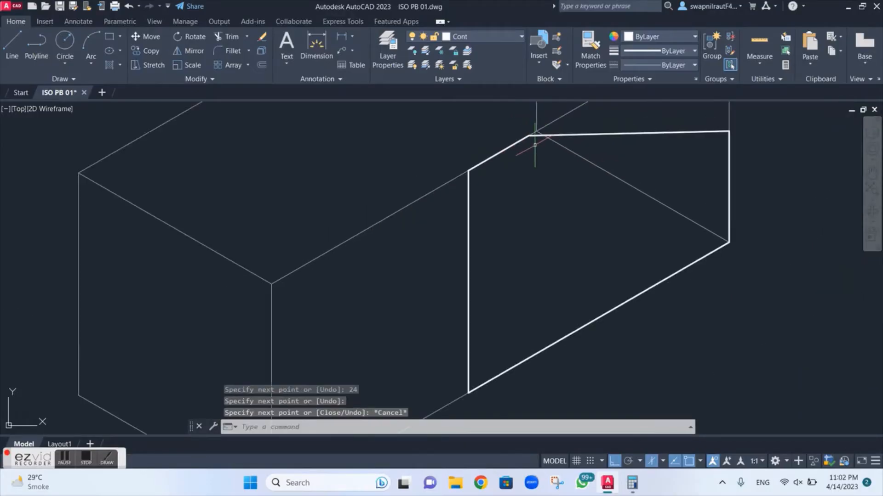
Draw a 48 mm line on the left isoplane at 150° across the box top from the far end of the 15 mm top edge
{"action": "scroll", "coordinate": [534, 145], "scroll_direction": "down", "scroll_amount": 4}
{"action": "scroll", "coordinate": [533, 142], "scroll_direction": "down", "scroll_amount": 3}
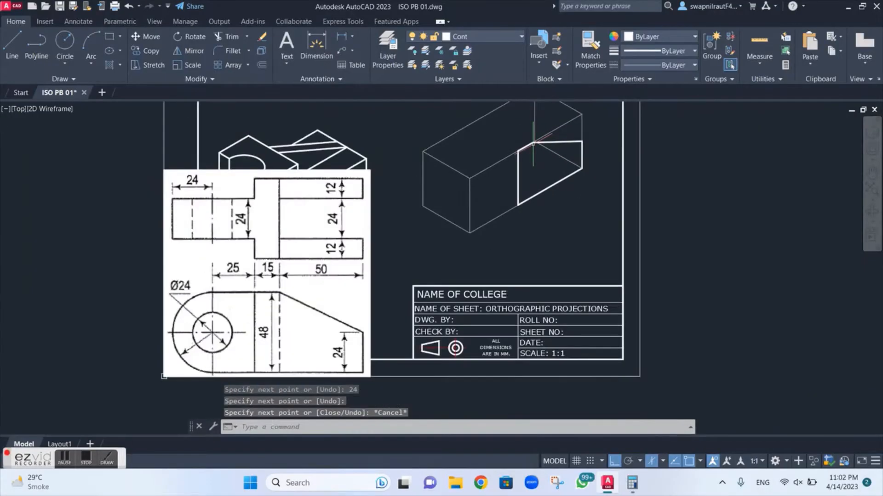
{"action": "middle_click_drag", "start_coordinate": [533, 142], "coordinate": [539, 162]}
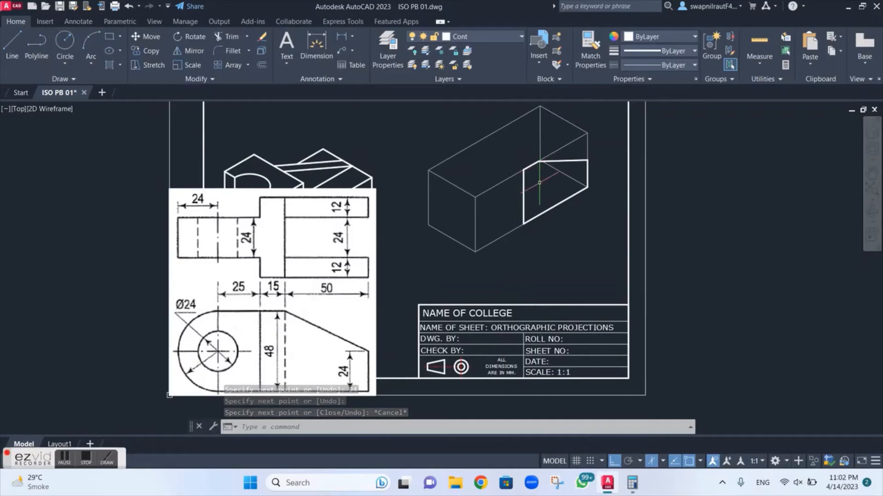
{"action": "type", "text": "l"}
{"action": "key", "text": "Return"}
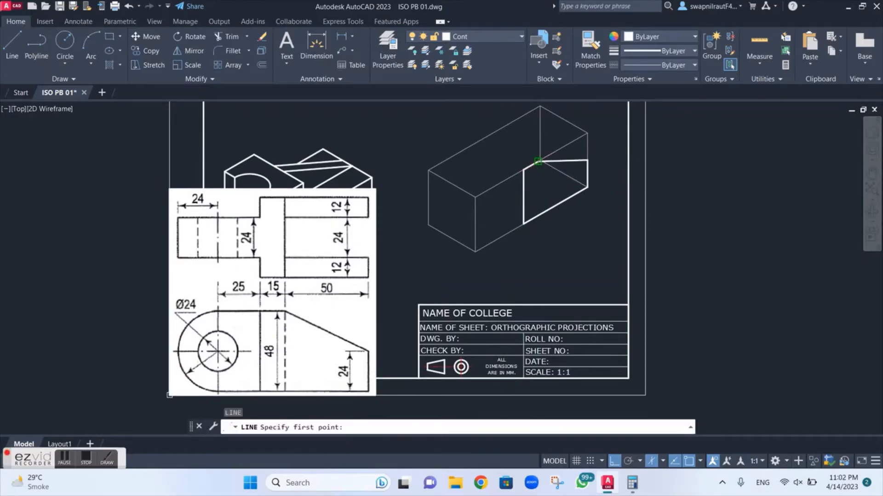
{"action": "left_click", "coordinate": [538, 160]}
{"action": "key", "text": "F5"}
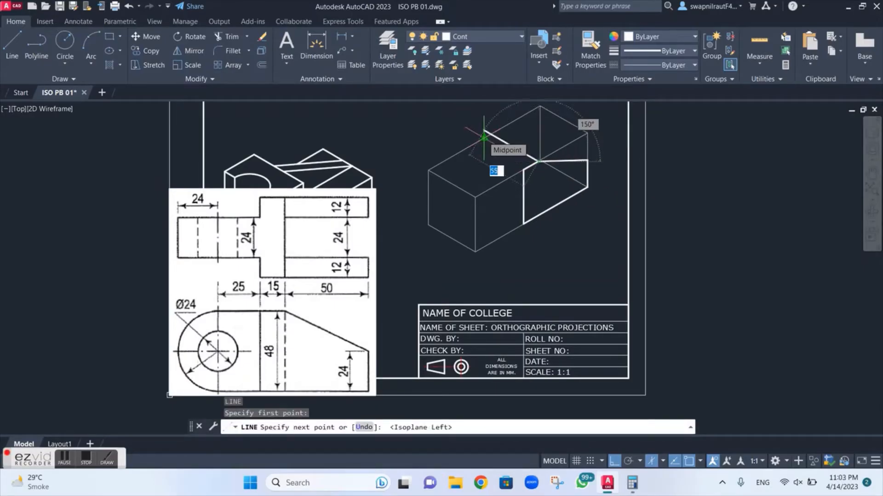
{"action": "type", "text": "48"}
{"action": "key", "text": "Return"}
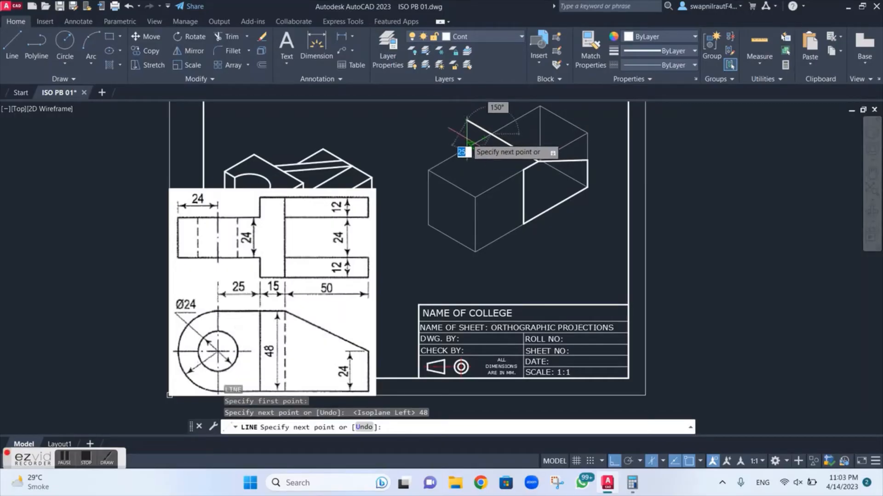
Continue the line on the top isoplane with 15 mm and 48 mm segments to close the middle block's top face
{"action": "key", "text": "F5"}
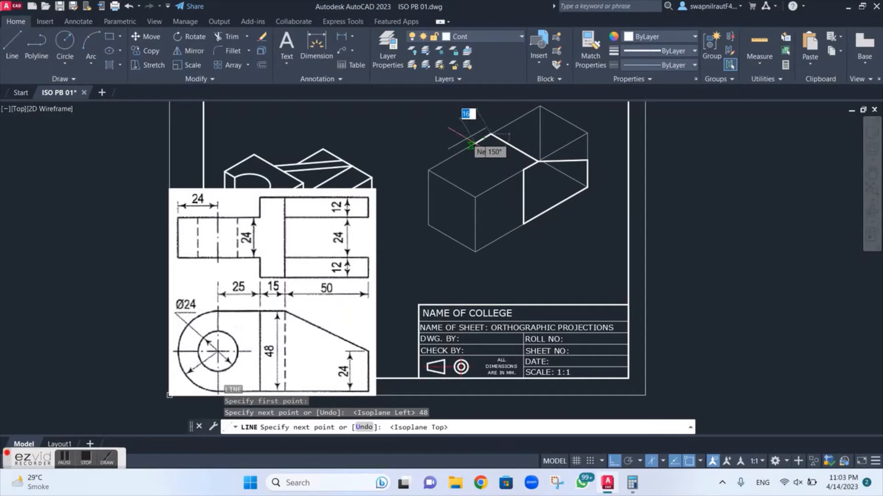
{"action": "type", "text": "1"}
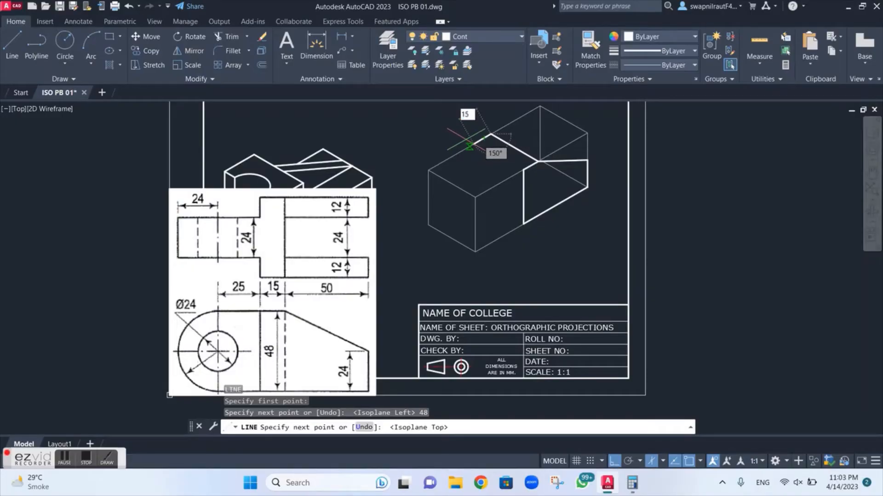
{"action": "key", "text": "Return"}
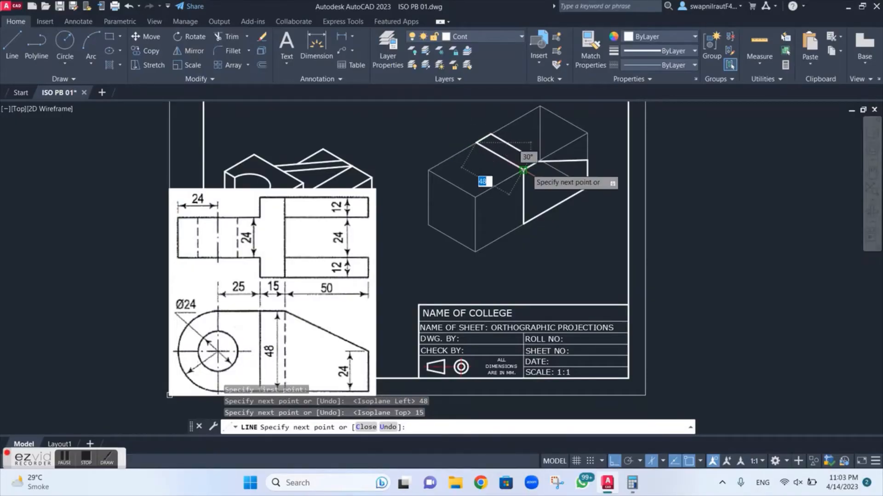
{"action": "type", "text": "4"}
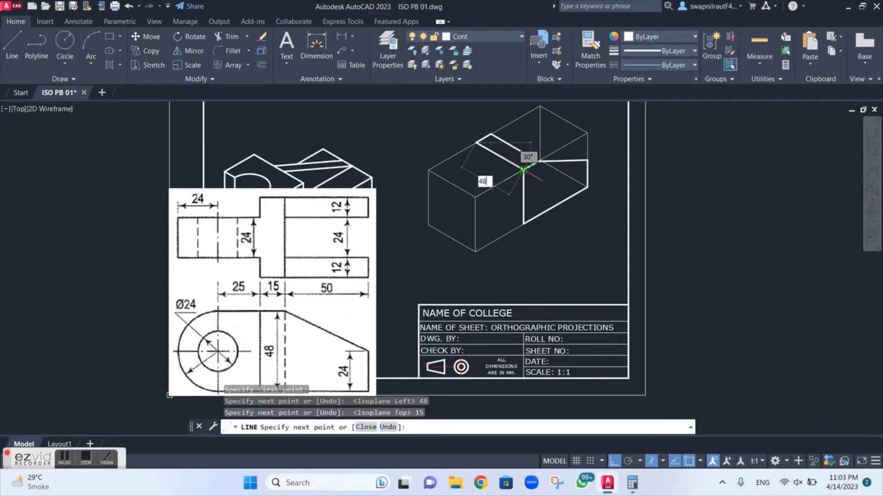
{"action": "key", "text": "Escape"}
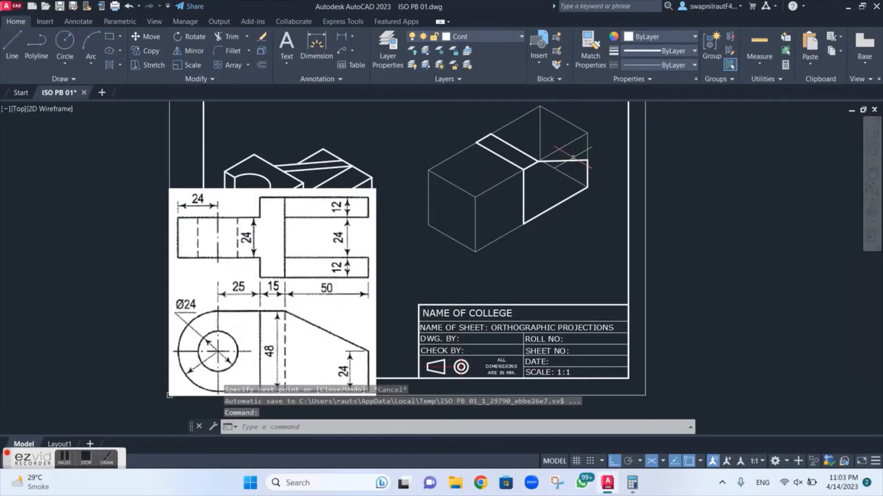
Draw a 12 mm line at 150° from the top of the 24 mm vertical edge for the near arm's width
{"action": "scroll", "coordinate": [573, 157], "scroll_direction": "up", "scroll_amount": 4}
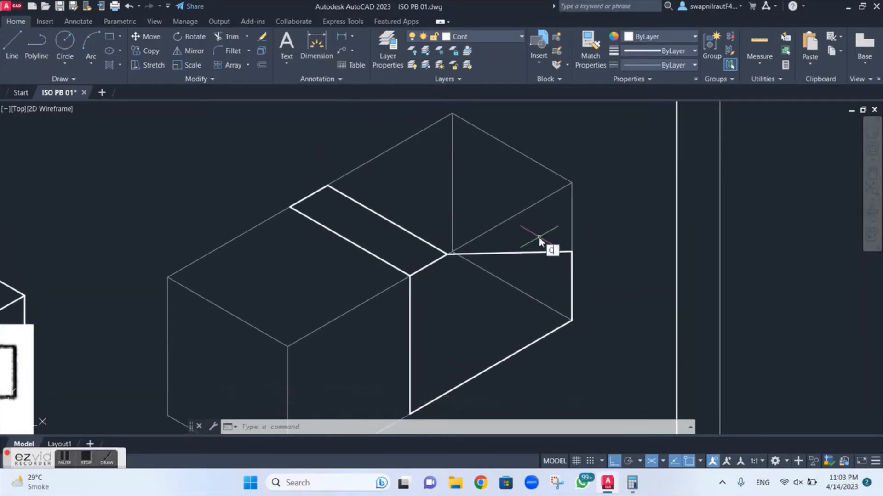
{"action": "key", "text": "Escape"}
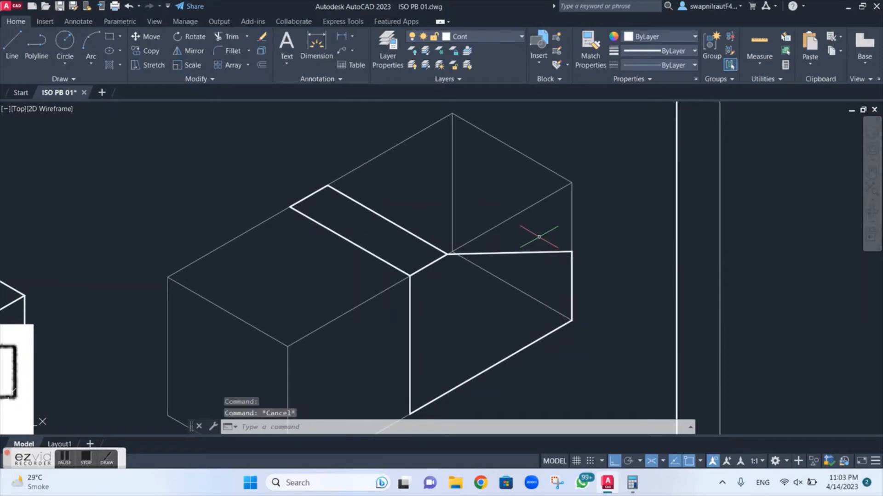
{"action": "scroll", "coordinate": [490, 248], "scroll_direction": "down", "scroll_amount": 4}
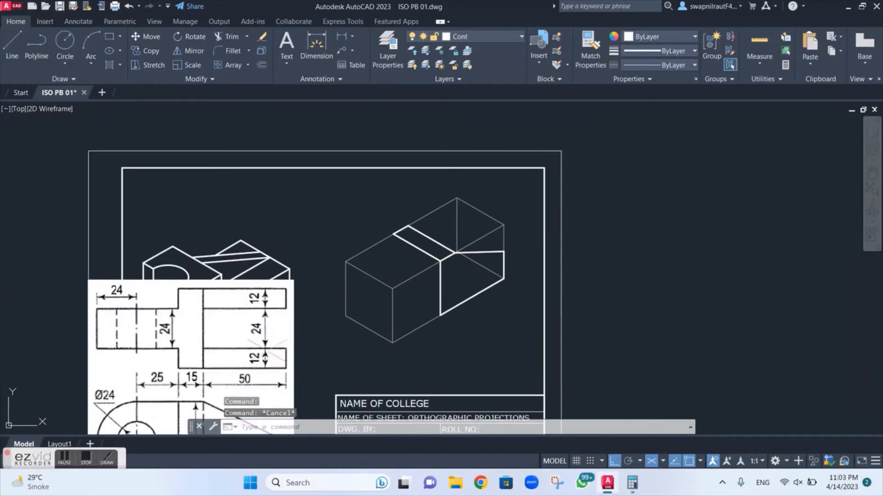
{"action": "scroll", "coordinate": [457, 235], "scroll_direction": "up", "scroll_amount": 4}
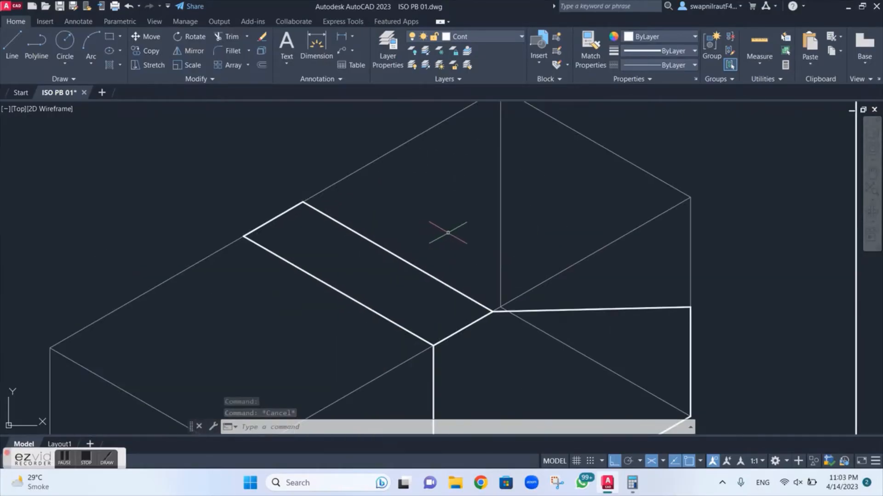
{"action": "middle_click_drag", "start_coordinate": [482, 244], "coordinate": [419, 215]}
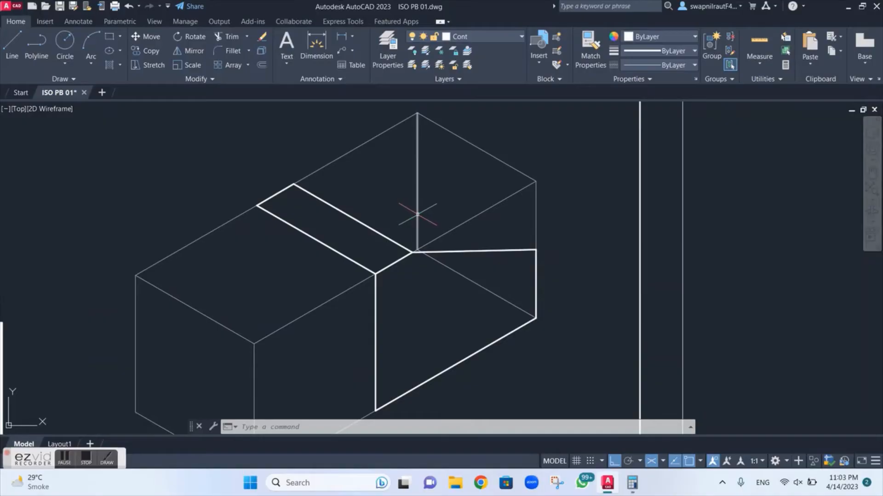
{"action": "key", "text": "Return"}
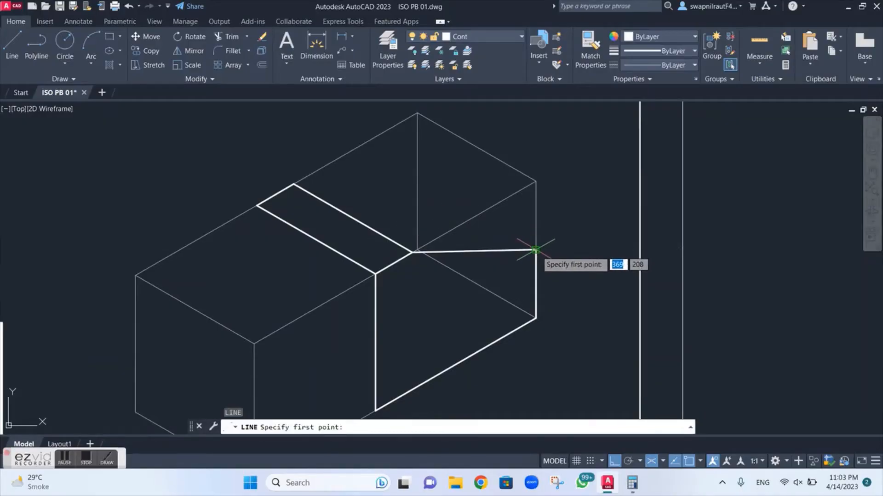
{"action": "left_click", "coordinate": [535, 250]}
{"action": "type", "text": "8"}
{"action": "type", "text": "12"}
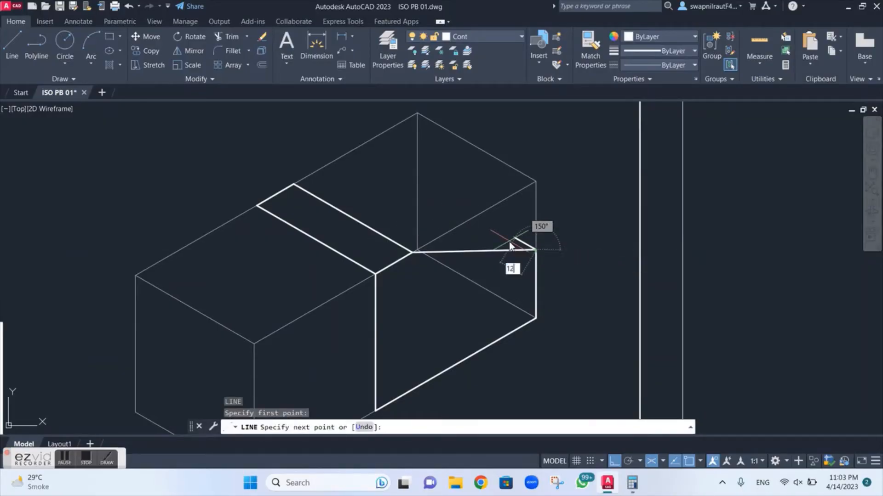
{"action": "key", "text": "Return"}
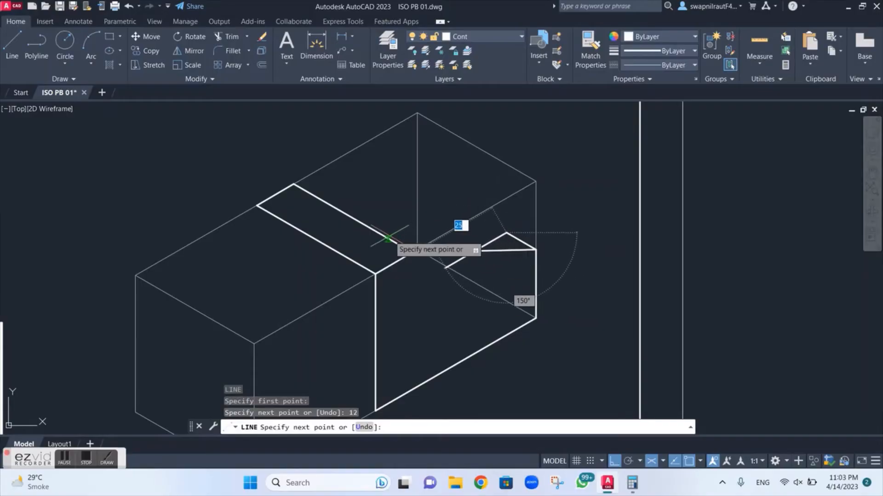
{"action": "key", "text": "Escape"}
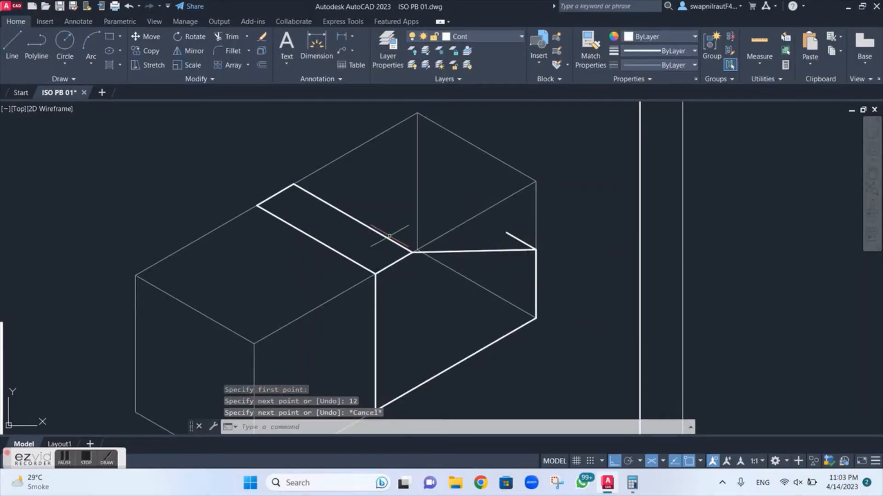
Copy the near arm's sloping edge from its lower outer corner to the free end of the 12 mm line
{"action": "type", "text": "ct o"}
{"action": "key", "text": "Return"}
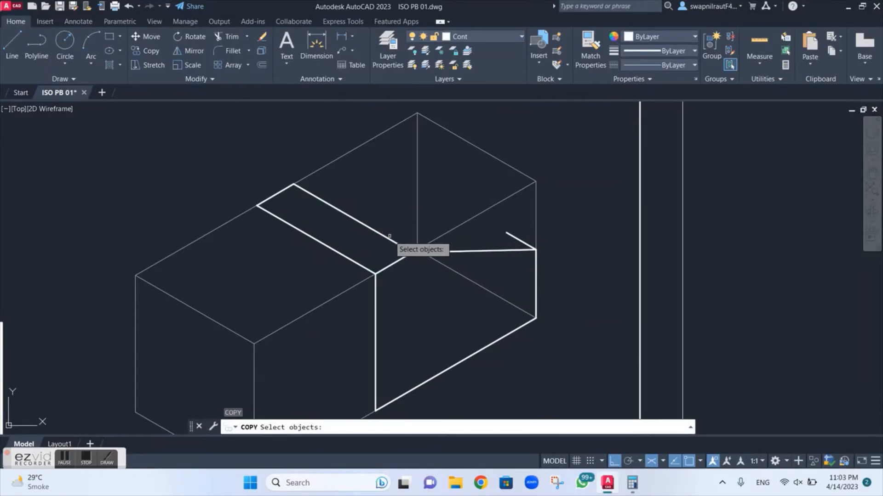
{"action": "left_click", "coordinate": [464, 251]}
{"action": "key", "text": "Return"}
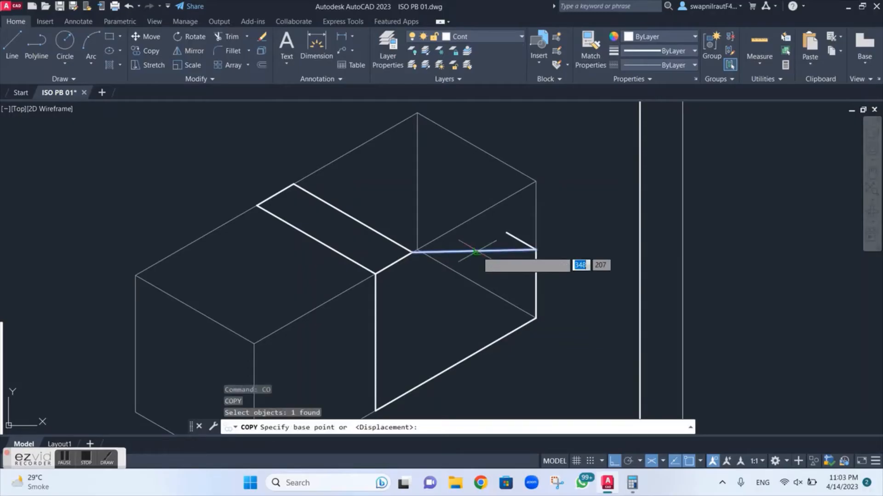
{"action": "left_click", "coordinate": [533, 249]}
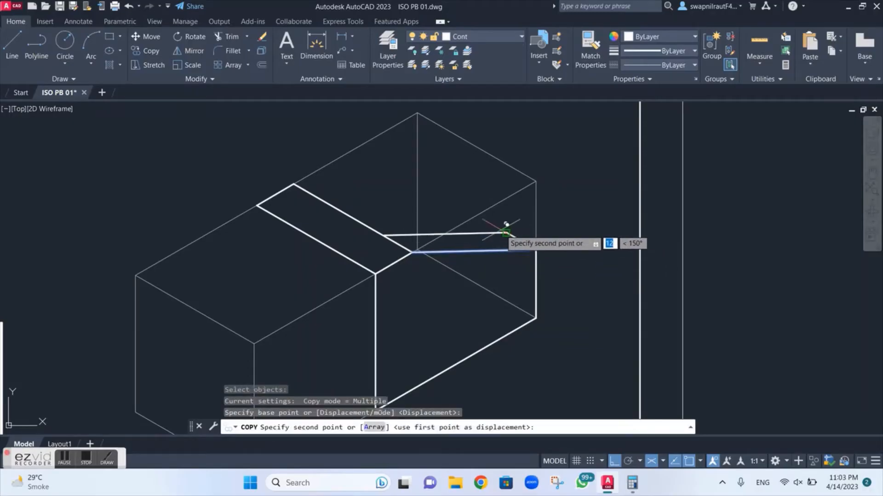
{"action": "scroll", "coordinate": [502, 228], "scroll_direction": "up", "scroll_amount": 4}
{"action": "scroll", "coordinate": [504, 222], "scroll_direction": "up", "scroll_amount": 2}
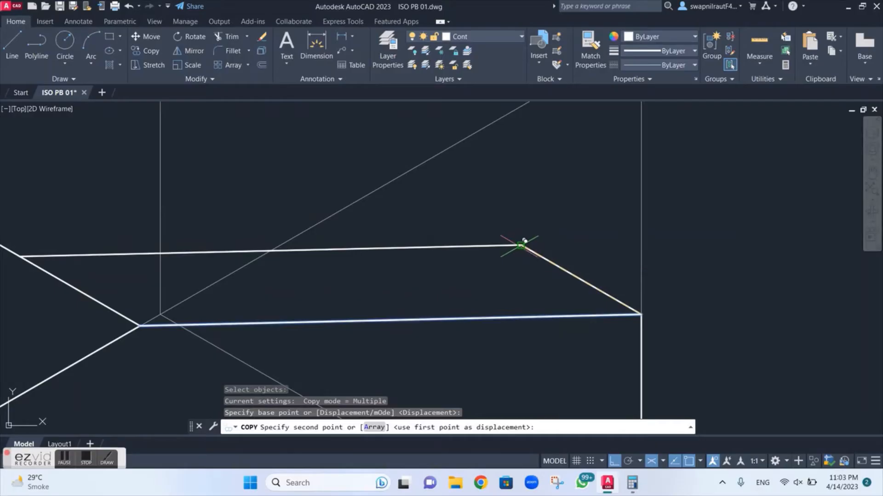
{"action": "left_click", "coordinate": [516, 241]}
{"action": "key", "text": "Escape"}
Copy the near arm's two sloping edges and 12 mm end line from its inner block corner to the block's far top corner
{"action": "scroll", "coordinate": [556, 219], "scroll_direction": "down", "scroll_amount": 3}
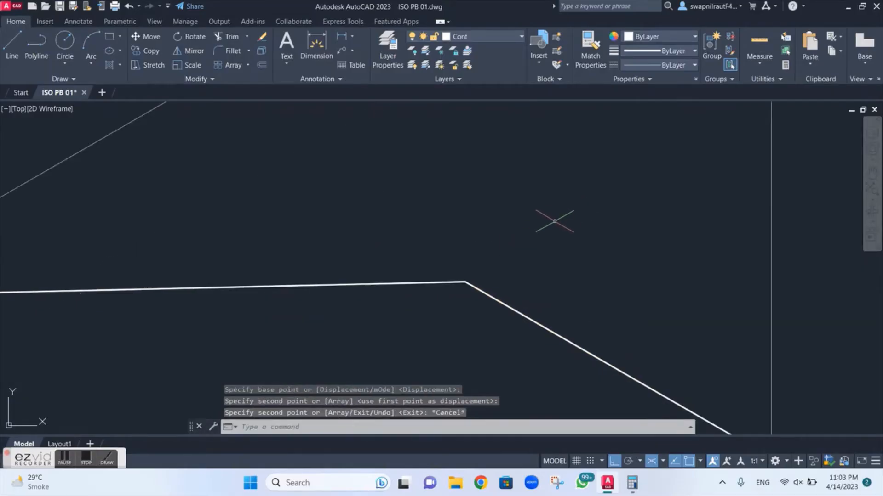
{"action": "scroll", "coordinate": [538, 224], "scroll_direction": "down", "scroll_amount": 2}
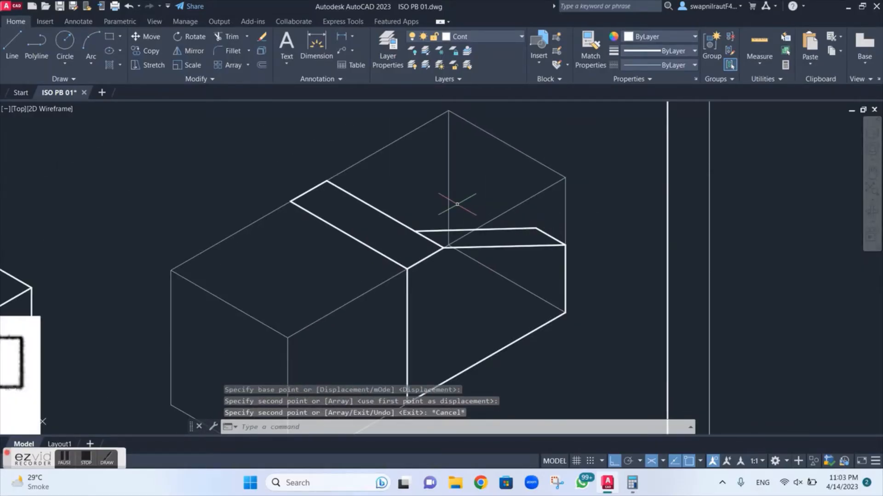
{"action": "type", "text": "ct o"}
{"action": "key", "text": "Return"}
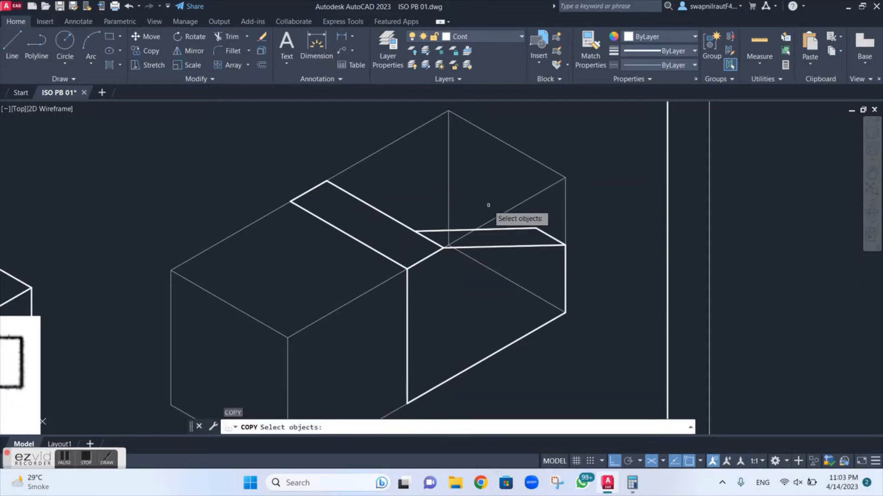
{"action": "left_click", "coordinate": [500, 228]}
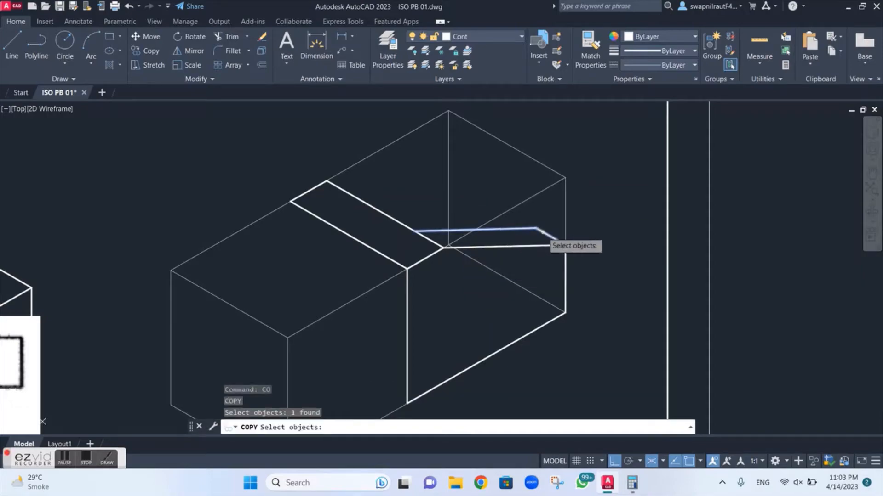
{"action": "left_click", "coordinate": [546, 233]}
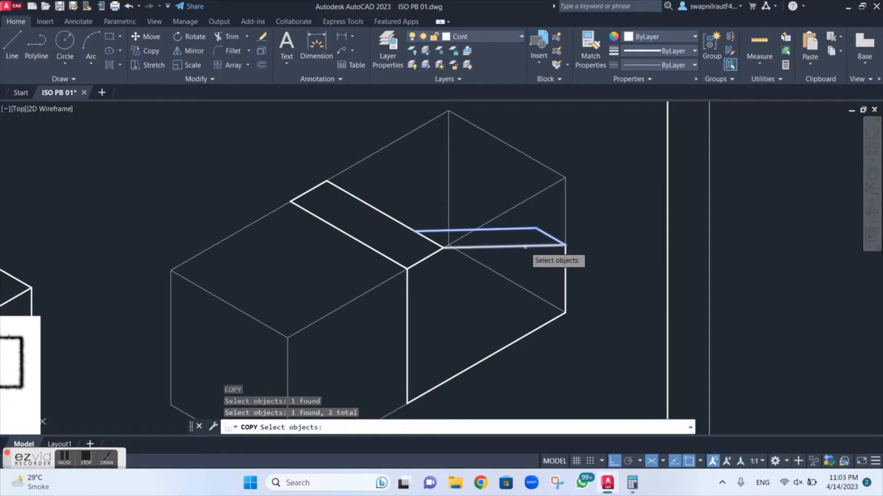
{"action": "left_click", "coordinate": [525, 247]}
{"action": "key", "text": "Return"}
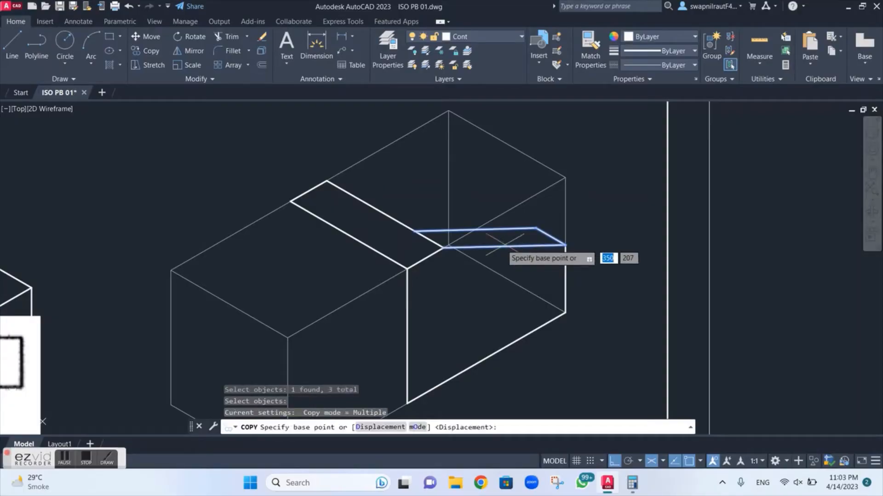
{"action": "left_click", "coordinate": [415, 231]}
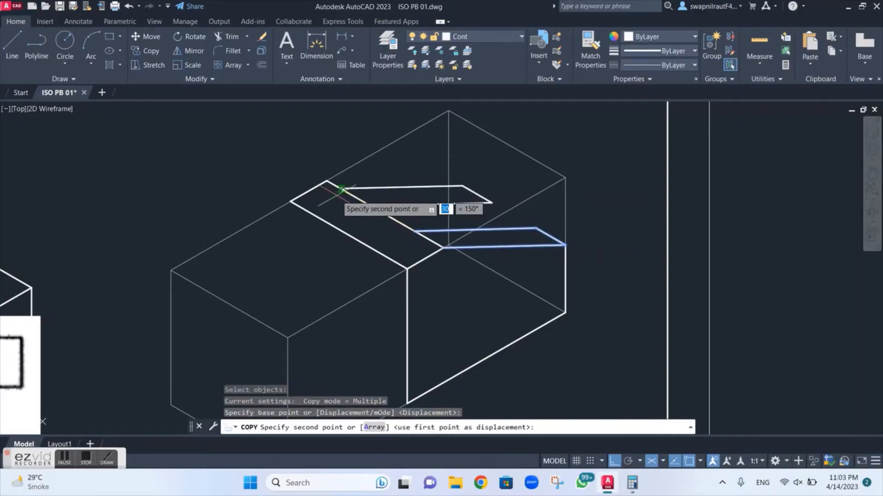
{"action": "scroll", "coordinate": [325, 177], "scroll_direction": "up", "scroll_amount": 4}
{"action": "left_click", "coordinate": [318, 175]}
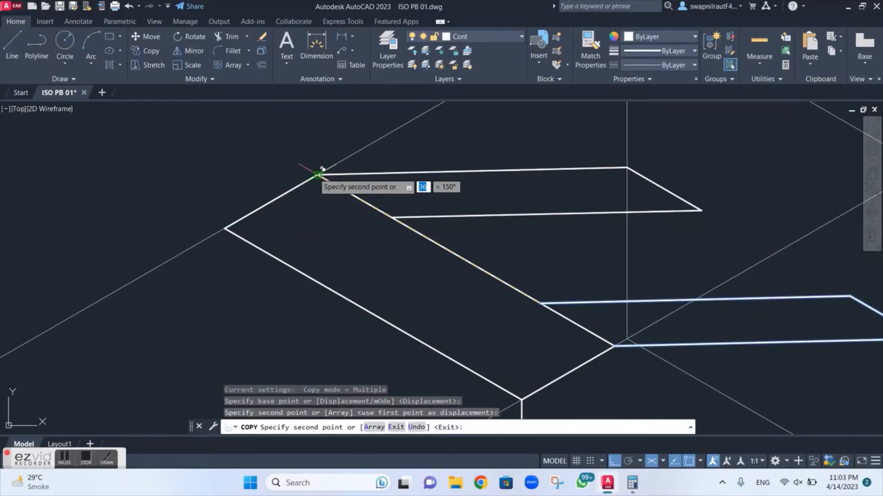
{"action": "key", "text": "Escape"}
Try to copy the near arm's 24 mm vertical edge to the far arm's inner free corner, and erase that copy
{"action": "scroll", "coordinate": [454, 197], "scroll_direction": "down", "scroll_amount": 3}
{"action": "scroll", "coordinate": [519, 202], "scroll_direction": "down", "scroll_amount": 2}
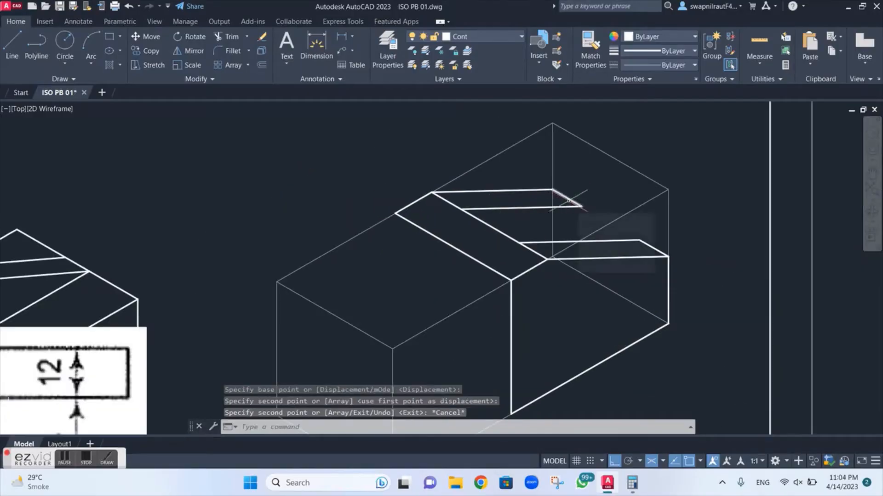
{"action": "type", "text": "co"}
{"action": "key", "text": "Return"}
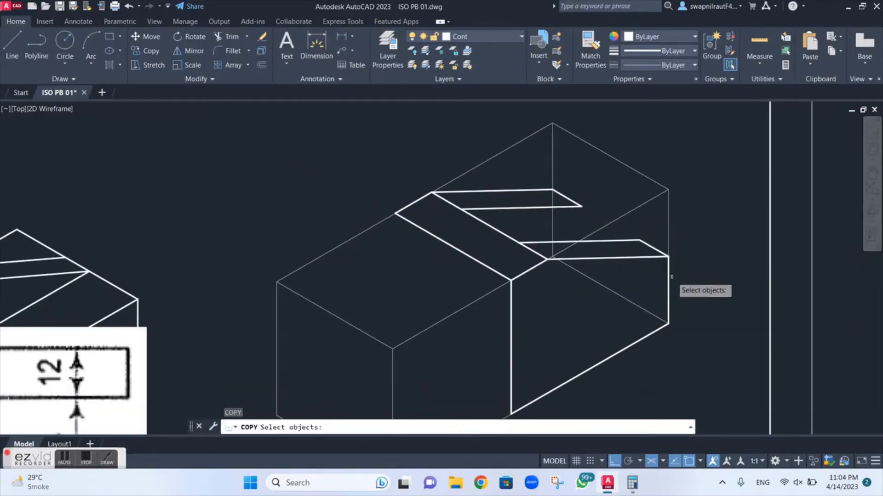
{"action": "left_click", "coordinate": [668, 278]}
{"action": "key", "text": "Return"}
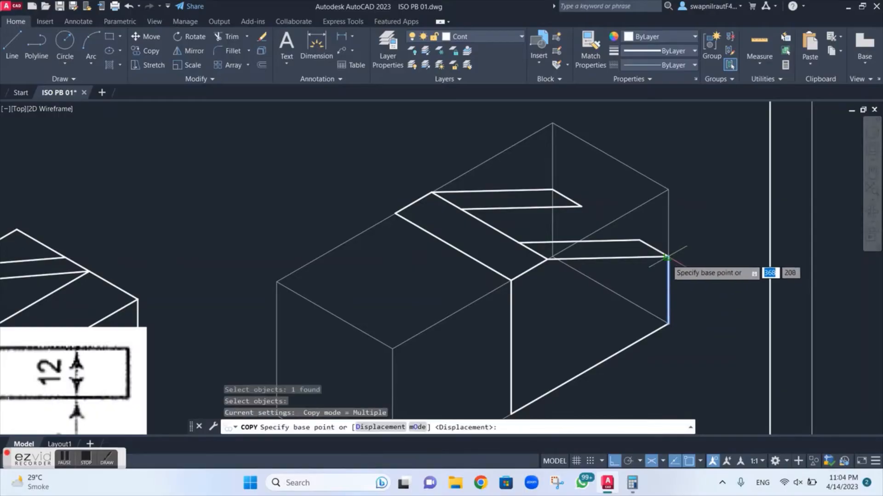
{"action": "left_click", "coordinate": [668, 257]}
{"action": "scroll", "coordinate": [570, 198], "scroll_direction": "up", "scroll_amount": 3}
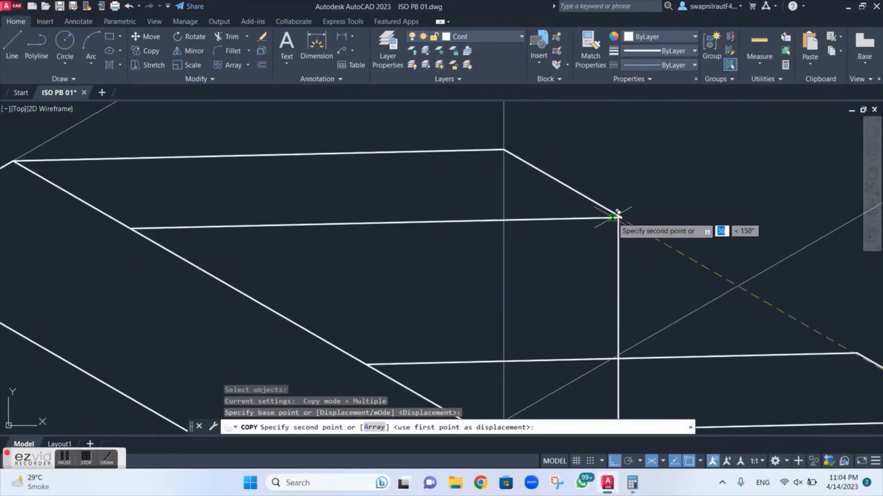
{"action": "scroll", "coordinate": [620, 216], "scroll_direction": "up", "scroll_amount": 3}
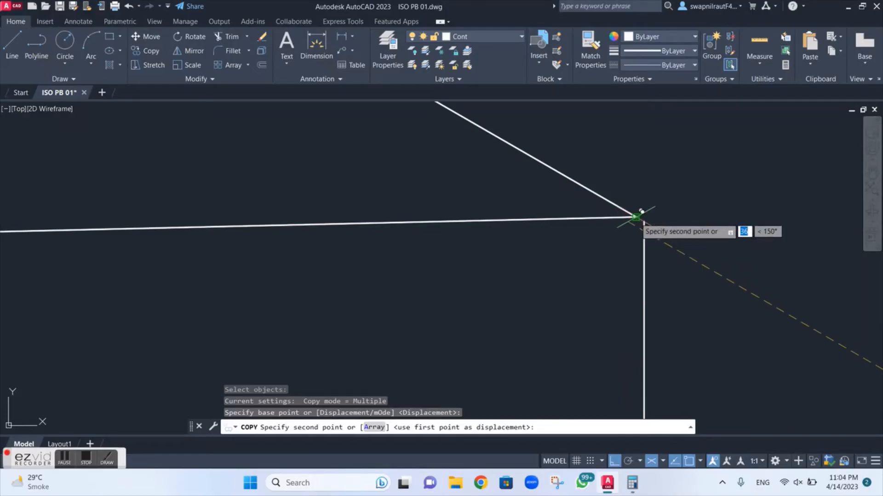
{"action": "left_click", "coordinate": [637, 216]}
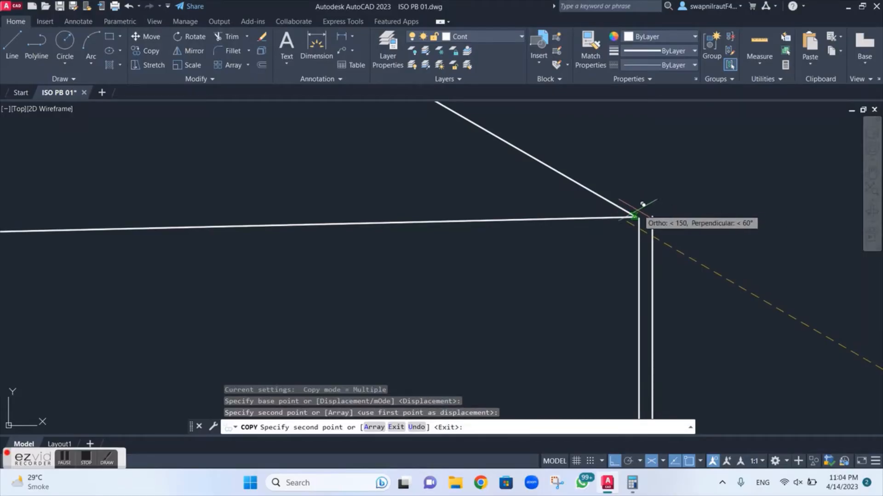
{"action": "key", "text": "Escape"}
{"action": "left_click", "coordinate": [650, 225]}
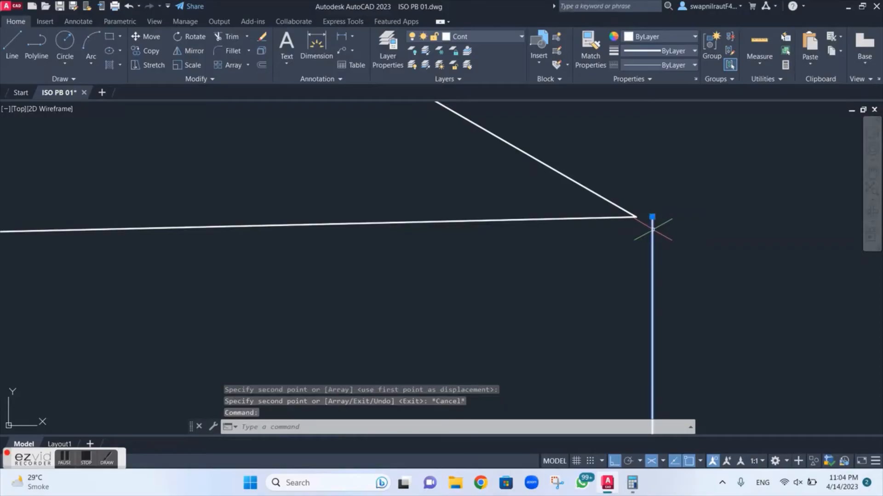
{"action": "key", "text": "Delete"}
Copy the near arm's 24 mm vertical edge from its top end to the inner free corner of the far arm
{"action": "mouse_move", "coordinate": [650, 229]}
{"action": "middle_mouse_down"}
{"action": "mouse_move", "coordinate": [686, 249]}
{"action": "mouse_move", "coordinate": [639, 250]}
{"action": "mouse_move", "coordinate": [381, 154]}
{"action": "middle_mouse_up"}
{"action": "scroll", "coordinate": [717, 264], "scroll_direction": "down", "scroll_amount": 2}
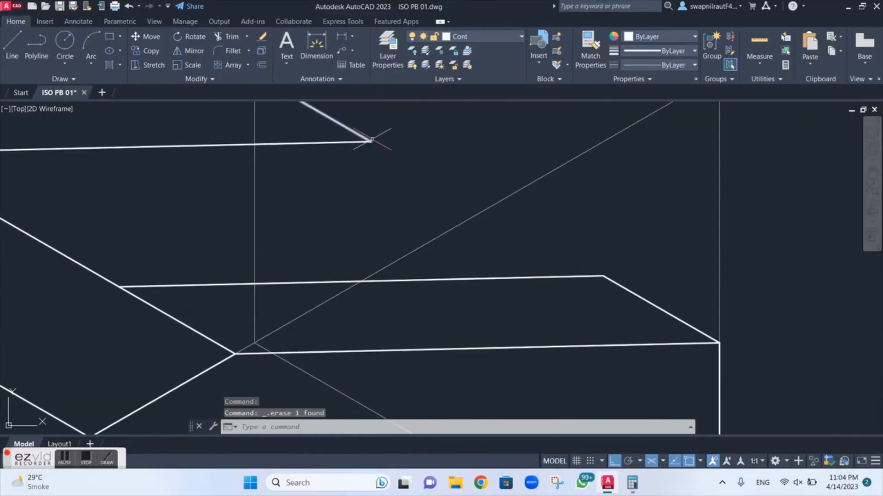
{"action": "scroll", "coordinate": [515, 192], "scroll_direction": "down", "scroll_amount": 4}
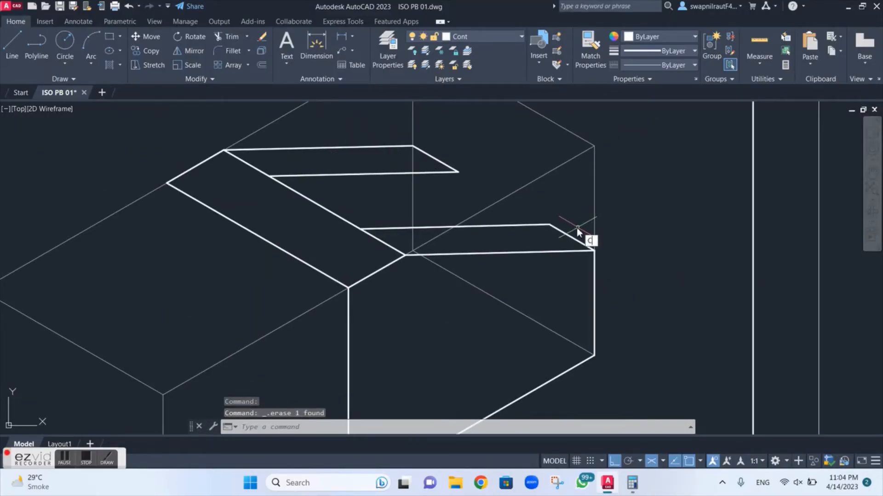
{"action": "type", "text": "o"}
{"action": "key", "text": "Return"}
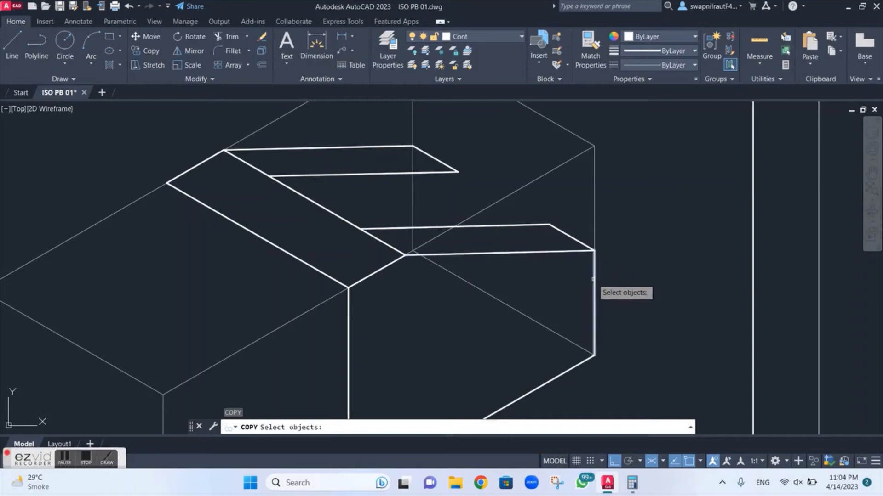
{"action": "left_click", "coordinate": [593, 279]}
{"action": "key", "text": "Return"}
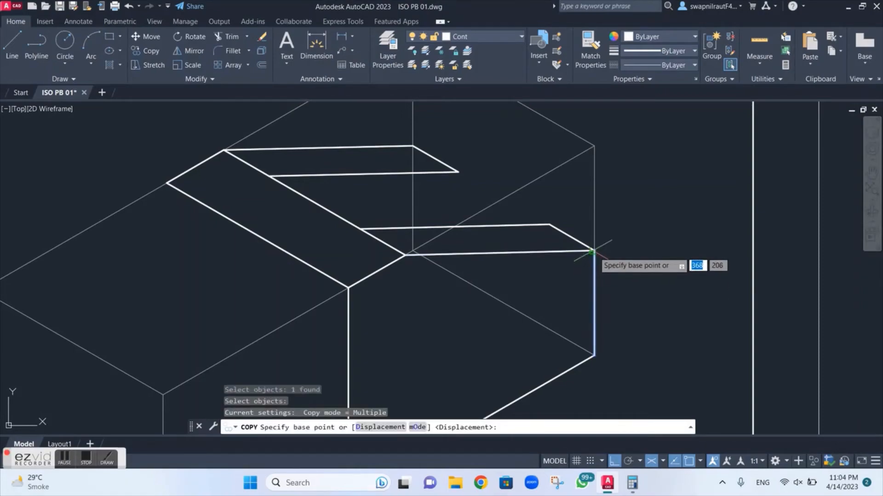
{"action": "left_click", "coordinate": [592, 252]}
{"action": "scroll", "coordinate": [503, 198], "scroll_direction": "up", "scroll_amount": 4}
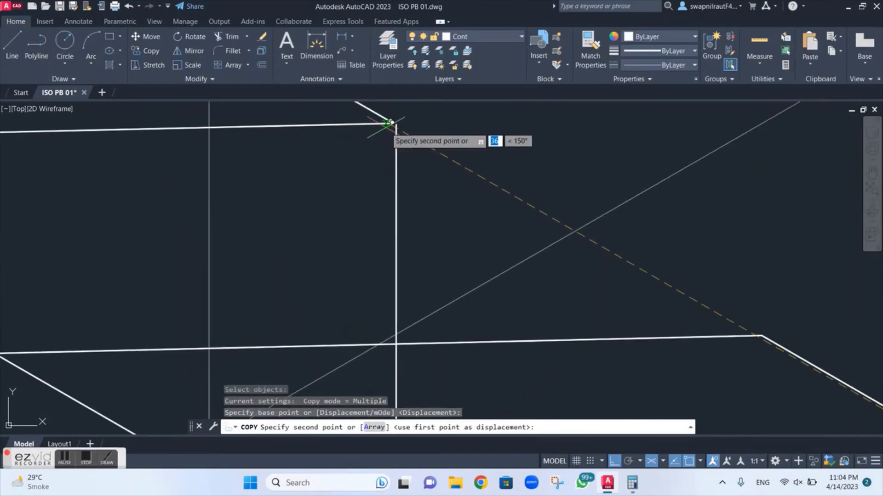
{"action": "scroll", "coordinate": [390, 120], "scroll_direction": "up", "scroll_amount": 3}
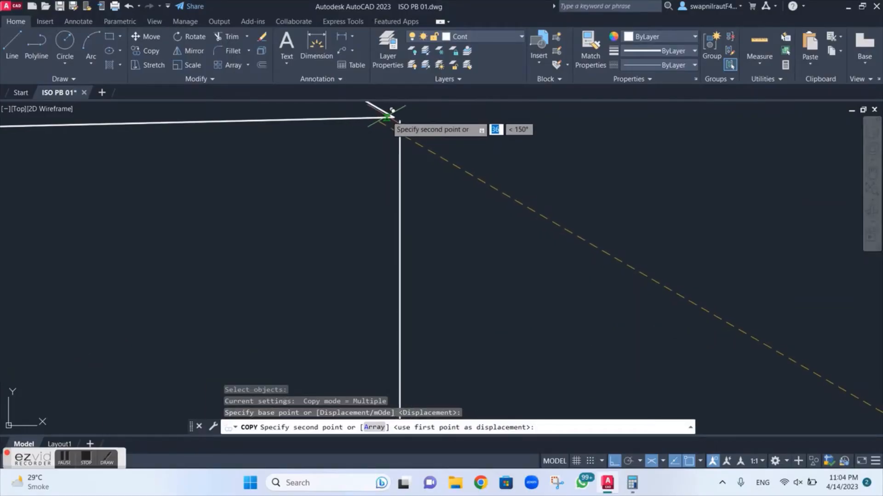
{"action": "scroll", "coordinate": [391, 113], "scroll_direction": "down", "scroll_amount": 7}
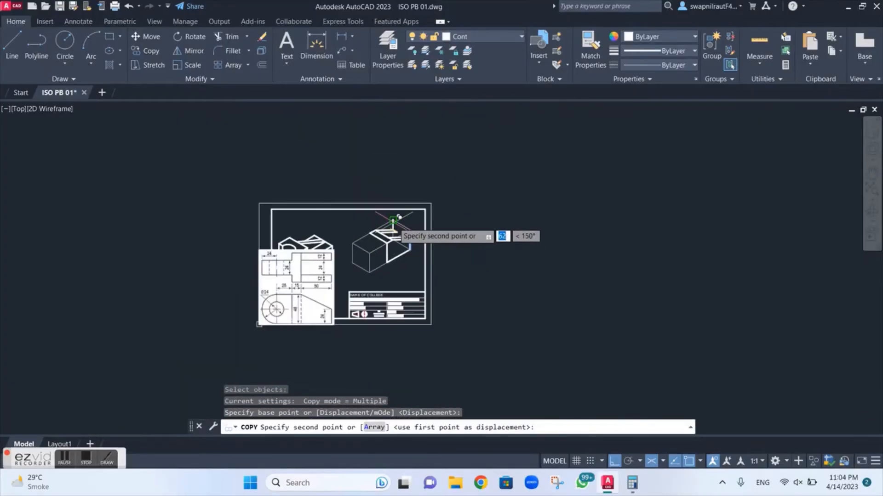
{"action": "scroll", "coordinate": [395, 218], "scroll_direction": "up", "scroll_amount": 6}
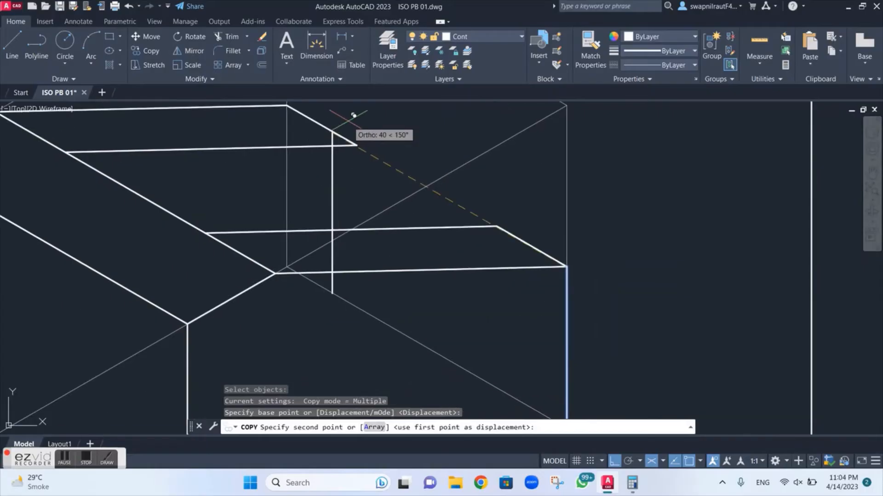
{"action": "scroll", "coordinate": [353, 115], "scroll_direction": "up", "scroll_amount": 5}
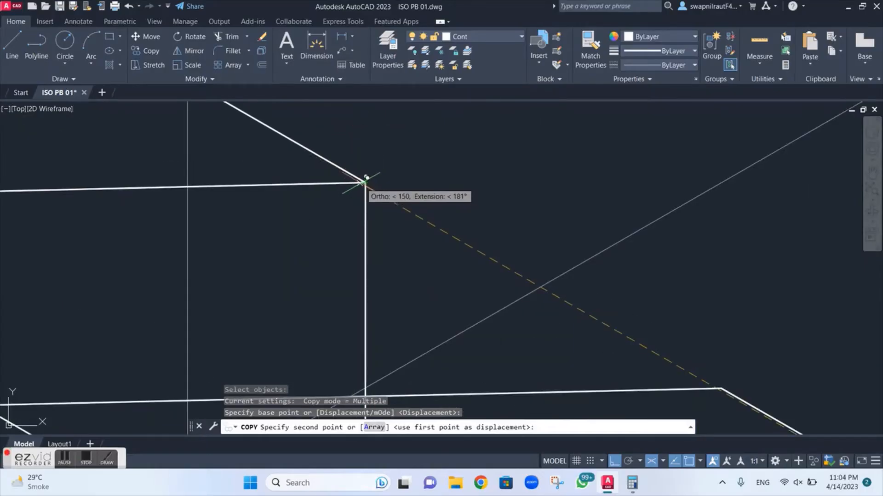
{"action": "left_click", "coordinate": [401, 203]}
{"action": "key", "text": "Escape"}
{"action": "scroll", "coordinate": [477, 154], "scroll_direction": "down", "scroll_amount": 6}
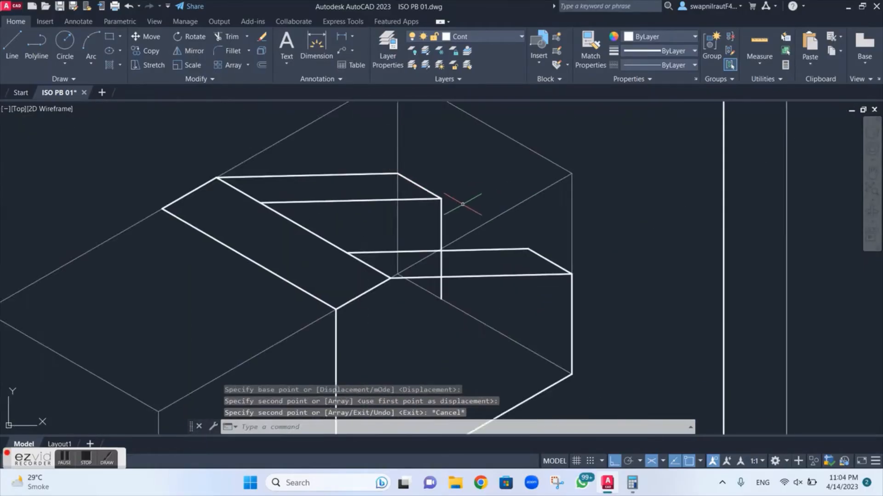
{"action": "scroll", "coordinate": [450, 207], "scroll_direction": "up", "scroll_amount": 2}
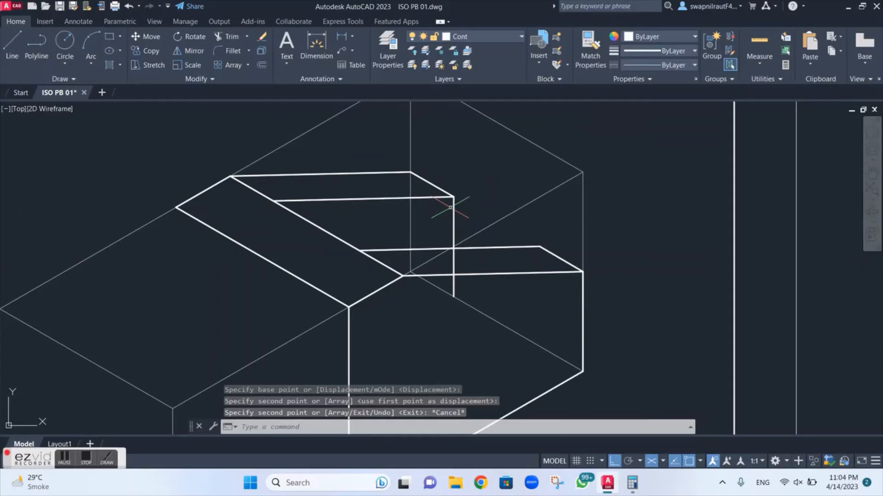
Trim the part of the far arm's vertical edge that is hidden behind the near arm
{"action": "type", "text": "TR"}
{"action": "key", "text": "Return"}
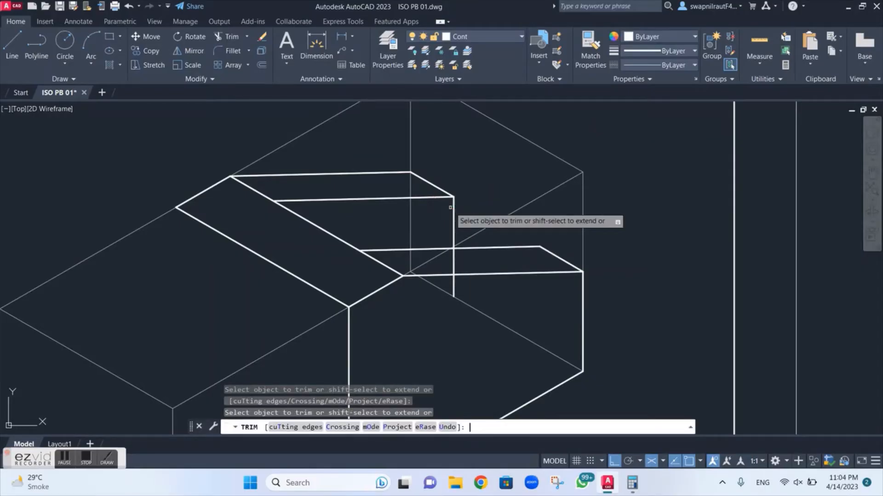
{"action": "left_click", "coordinate": [462, 257]}
{"action": "mouse_move", "coordinate": [462, 256]}
{"action": "left_mouse_down"}
{"action": "mouse_move", "coordinate": [451, 260]}
{"action": "mouse_move", "coordinate": [452, 284]}
{"action": "left_mouse_up"}
{"action": "scroll", "coordinate": [478, 257], "scroll_direction": "up", "scroll_amount": 5}
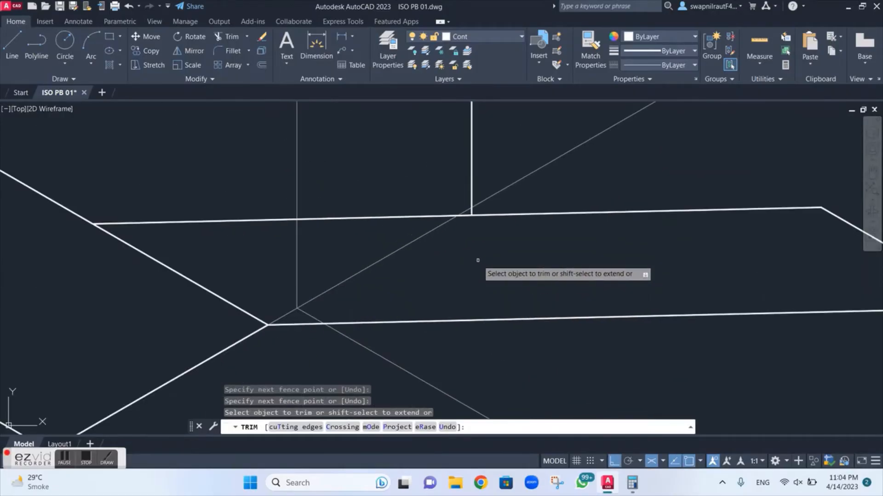
{"action": "scroll", "coordinate": [476, 259], "scroll_direction": "down", "scroll_amount": 6}
{"action": "scroll", "coordinate": [464, 259], "scroll_direction": "up", "scroll_amount": 4}
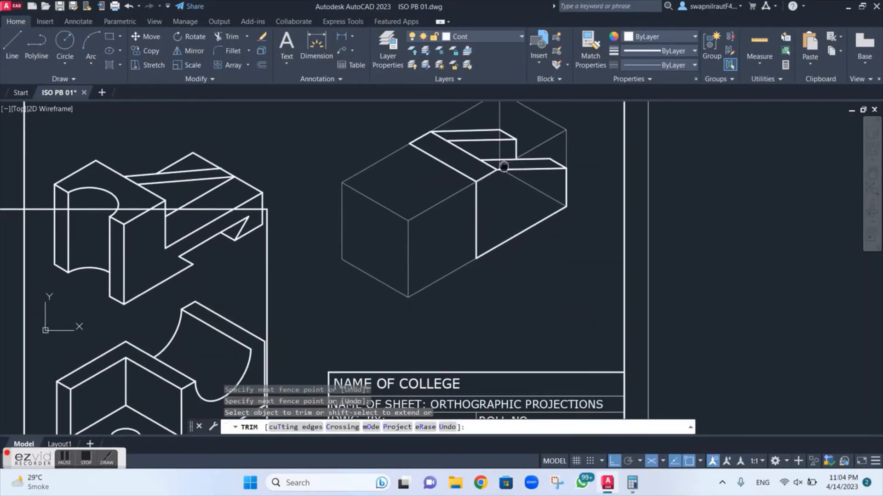
{"action": "key", "text": "Escape"}
Draw a line from the middle block's lower near corner, 12 mm at 150° and 48 mm straight up on the right isoplane
{"action": "scroll", "coordinate": [345, 275], "scroll_direction": "down", "scroll_amount": 5}
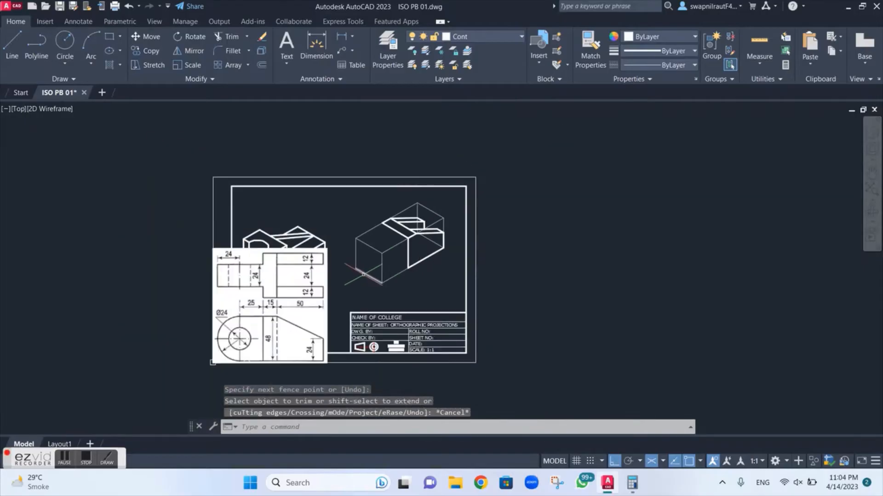
{"action": "scroll", "coordinate": [341, 276], "scroll_direction": "up", "scroll_amount": 5}
{"action": "middle_click_drag", "start_coordinate": [341, 275], "coordinate": [436, 166]}
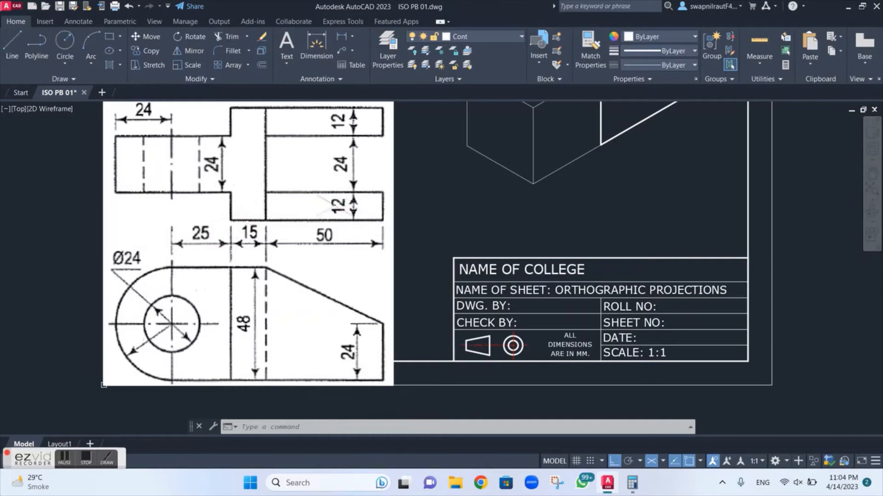
{"action": "scroll", "coordinate": [299, 188], "scroll_direction": "down", "scroll_amount": 2}
{"action": "scroll", "coordinate": [350, 182], "scroll_direction": "up", "scroll_amount": 5}
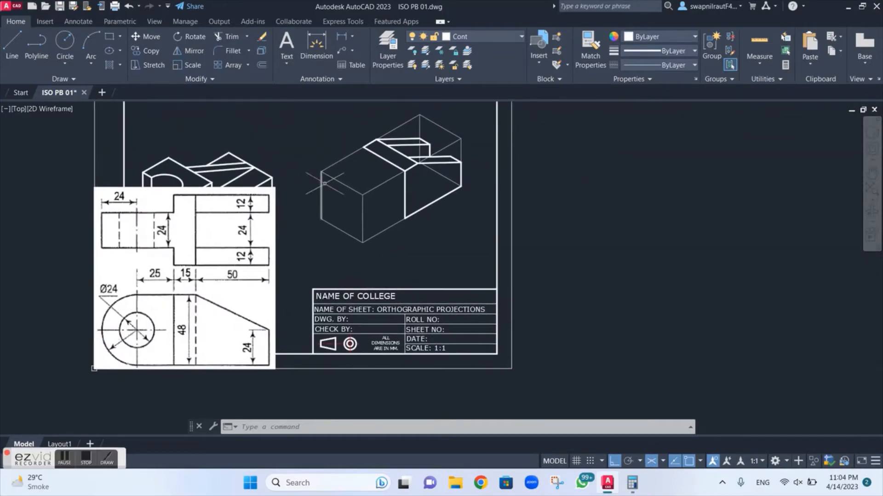
{"action": "scroll", "coordinate": [334, 172], "scroll_direction": "up", "scroll_amount": 2}
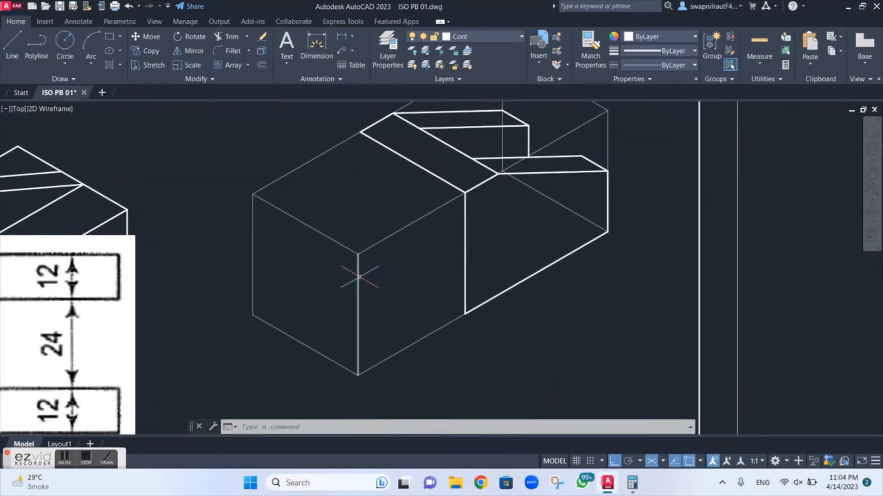
{"action": "key", "text": "Return"}
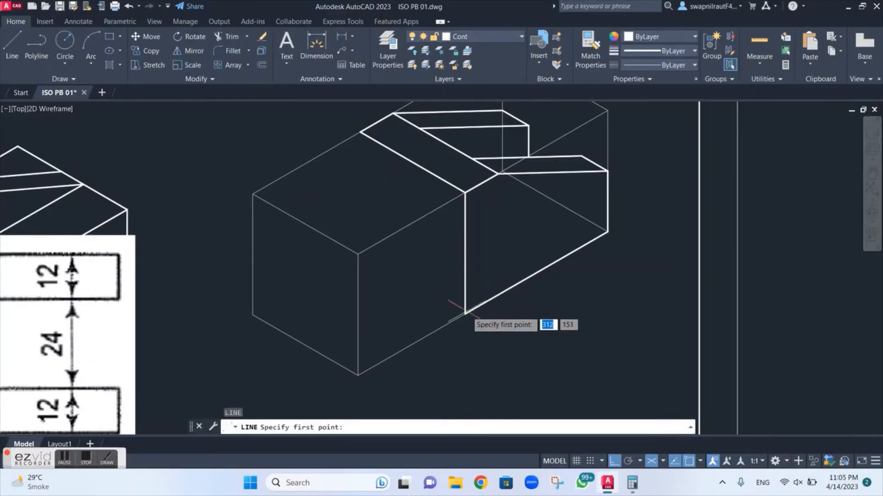
{"action": "left_click", "coordinate": [465, 314]}
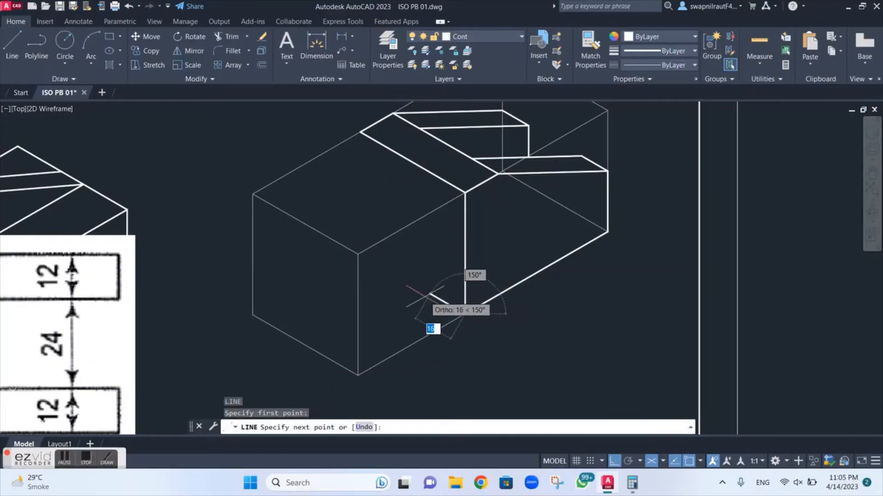
{"action": "type", "text": "12"}
{"action": "key", "text": "Return"}
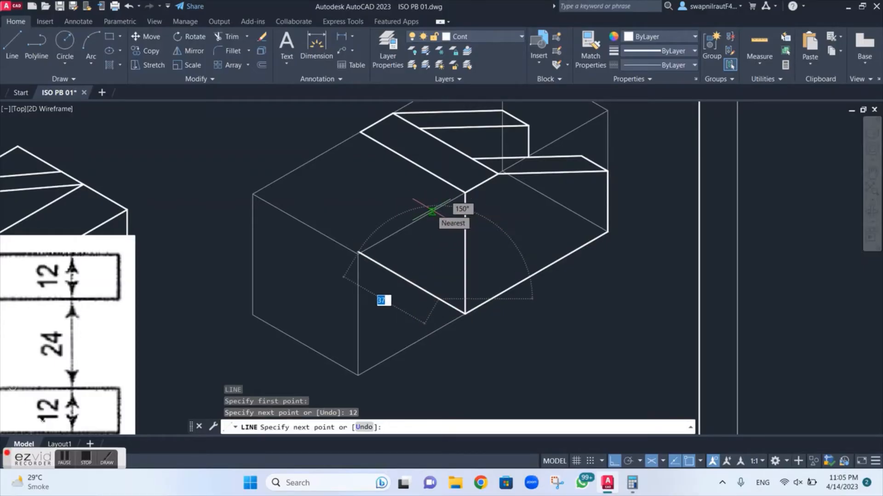
{"action": "key", "text": "F5"}
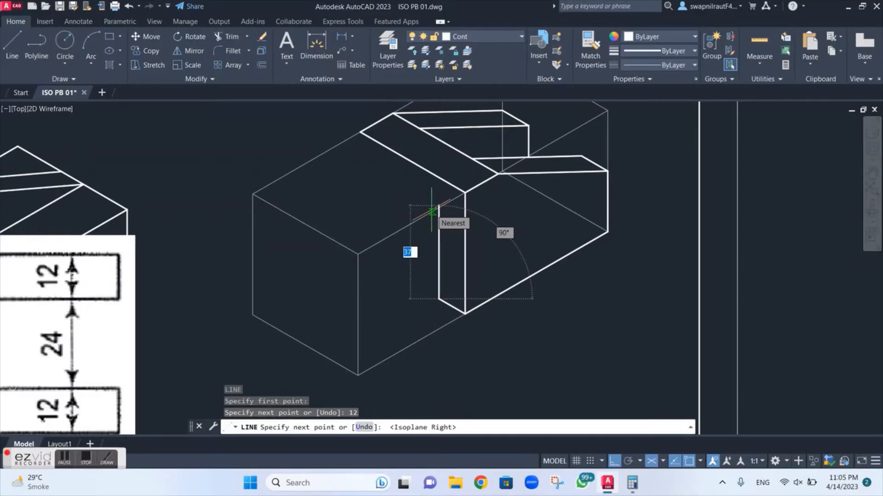
{"action": "type", "text": "48"}
{"action": "key", "text": "Return"}
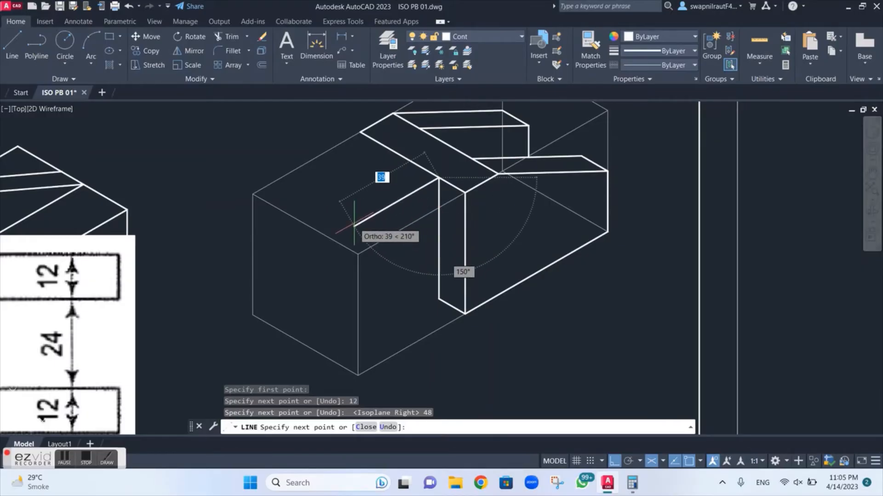
Continue the line 49 mm at 210° and 48 mm straight down for the side face of the 24 mm wide tongue
{"action": "scroll", "coordinate": [354, 226], "scroll_direction": "down", "scroll_amount": 6}
{"action": "scroll", "coordinate": [353, 226], "scroll_direction": "up", "scroll_amount": 2}
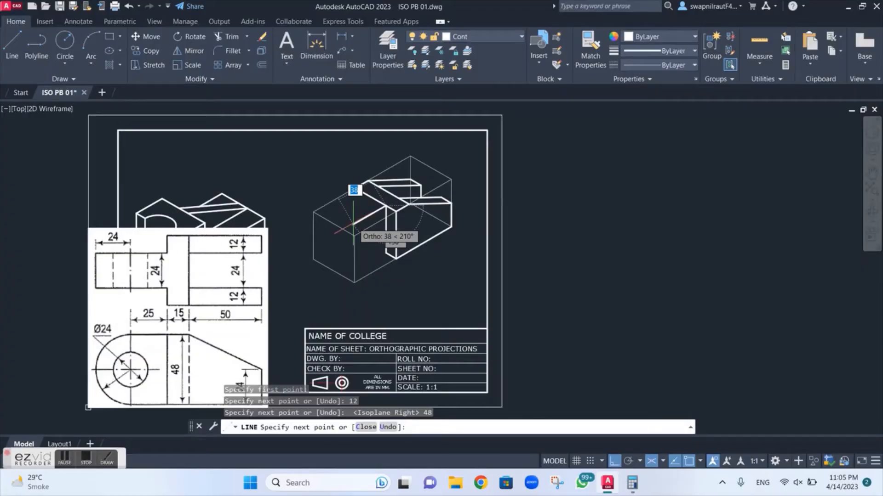
{"action": "type", "text": "4"}
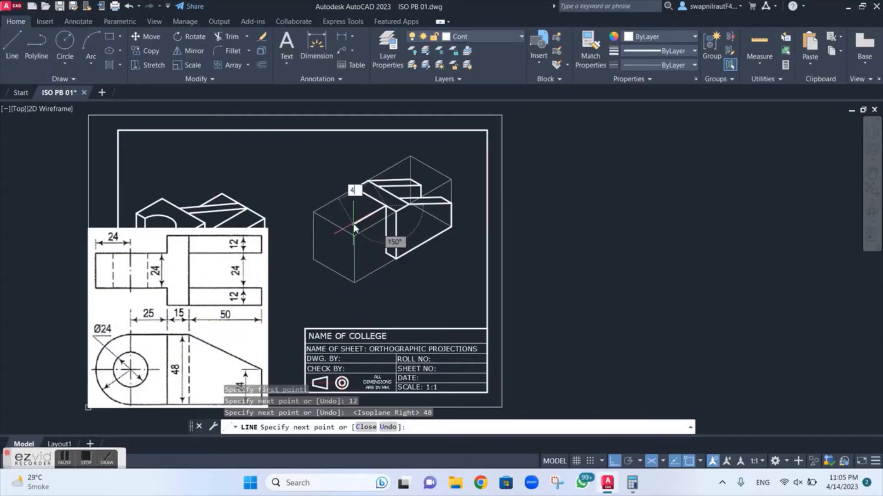
{"action": "type", "text": "9"}
{"action": "key", "text": "Return"}
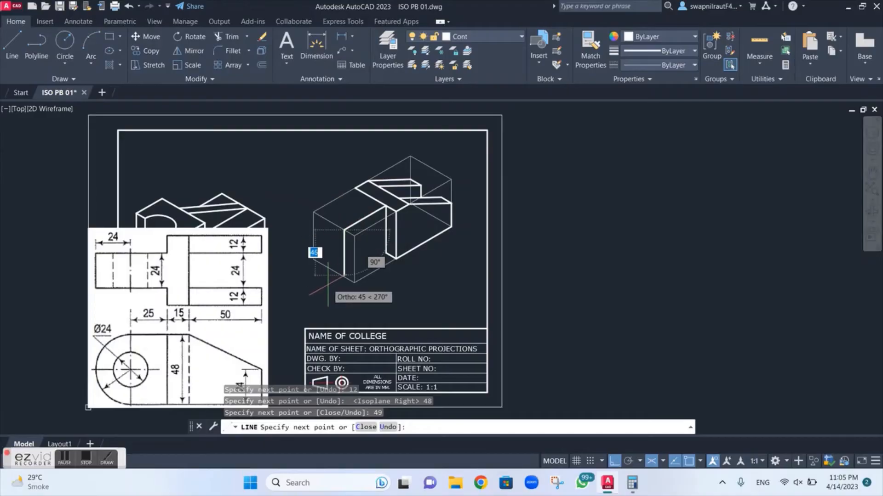
{"action": "type", "text": "4"}
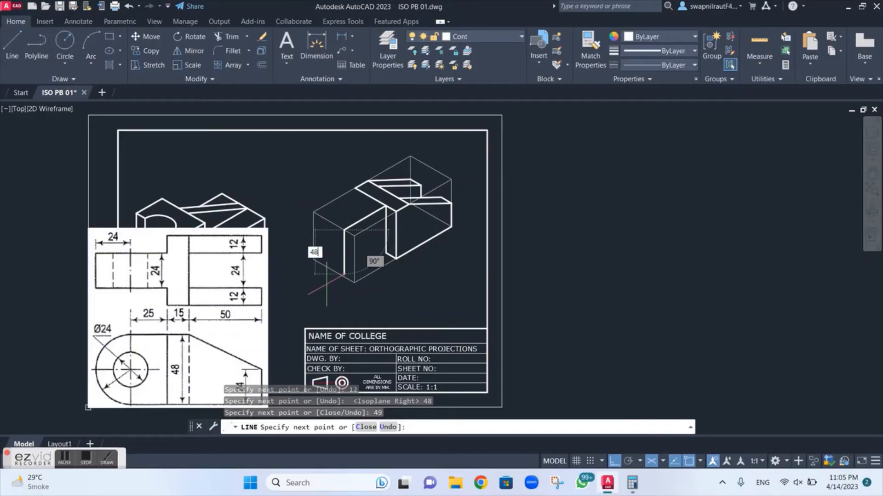
{"action": "type", "text": "8"}
{"action": "key", "text": "Return"}
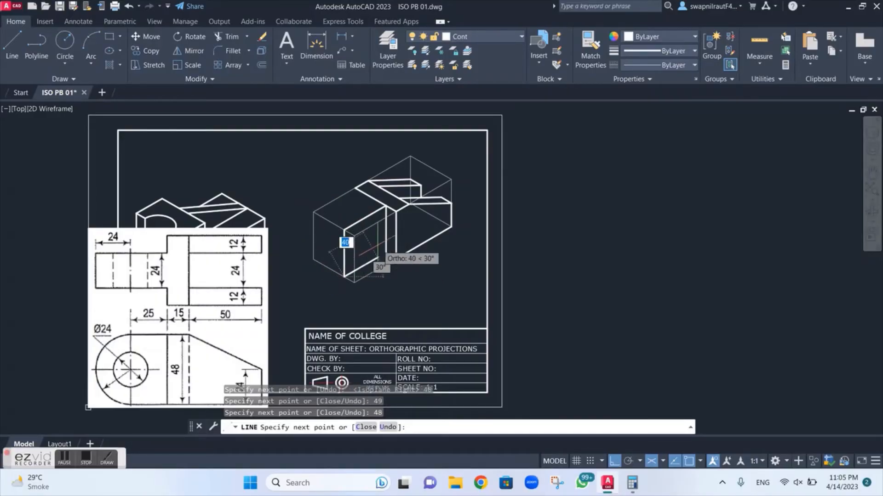
Close the tongue's side face with a 49 mm bottom edge at 30° back to the middle block
{"action": "type", "text": "49"}
{"action": "key", "text": "Return"}
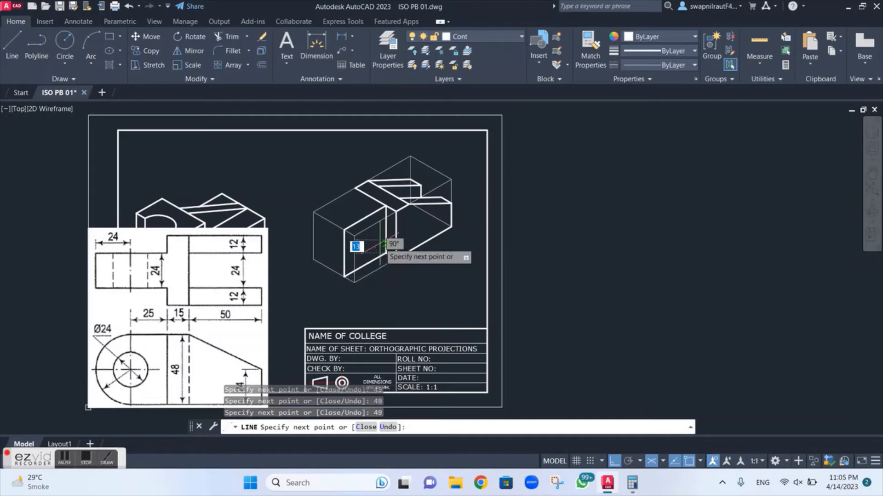
{"action": "key", "text": "Escape"}
Draw a 48 mm line straight down from the midpoint of the upper edge of the tongue's side face
{"action": "scroll", "coordinate": [382, 231], "scroll_direction": "up", "scroll_amount": 5}
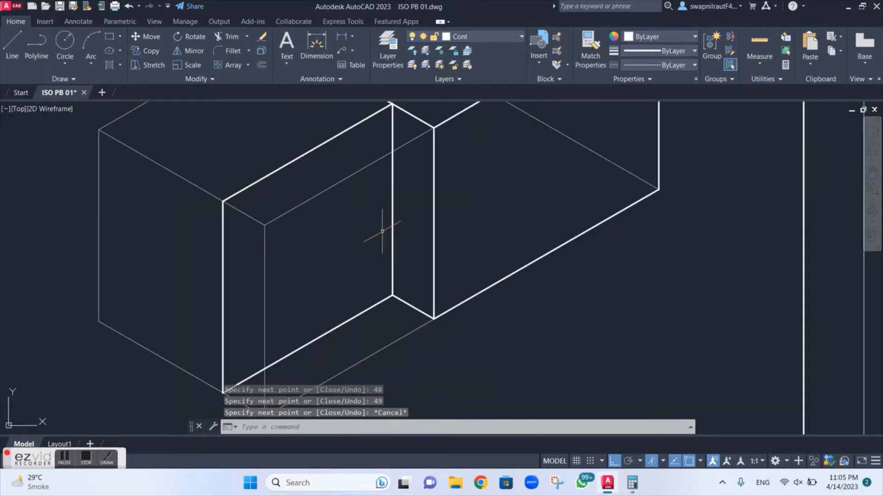
{"action": "scroll", "coordinate": [394, 190], "scroll_direction": "up", "scroll_amount": 5}
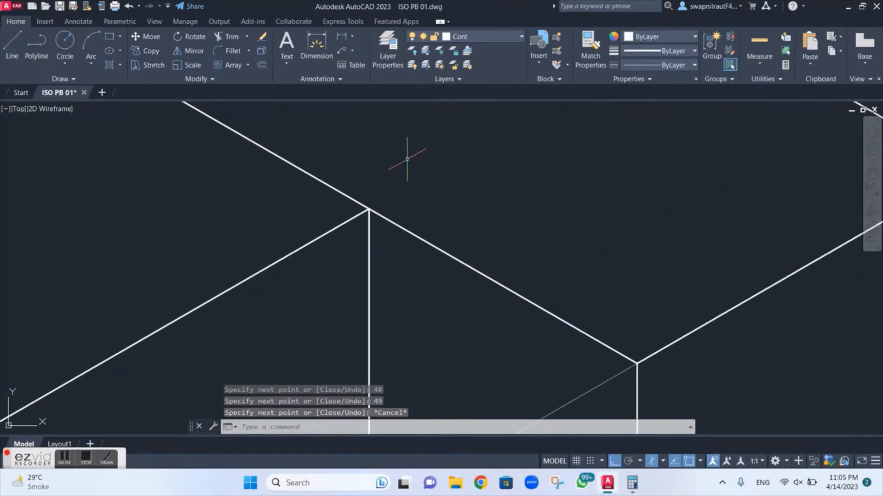
{"action": "scroll", "coordinate": [406, 160], "scroll_direction": "down", "scroll_amount": 8}
{"action": "scroll", "coordinate": [375, 286], "scroll_direction": "up", "scroll_amount": 6}
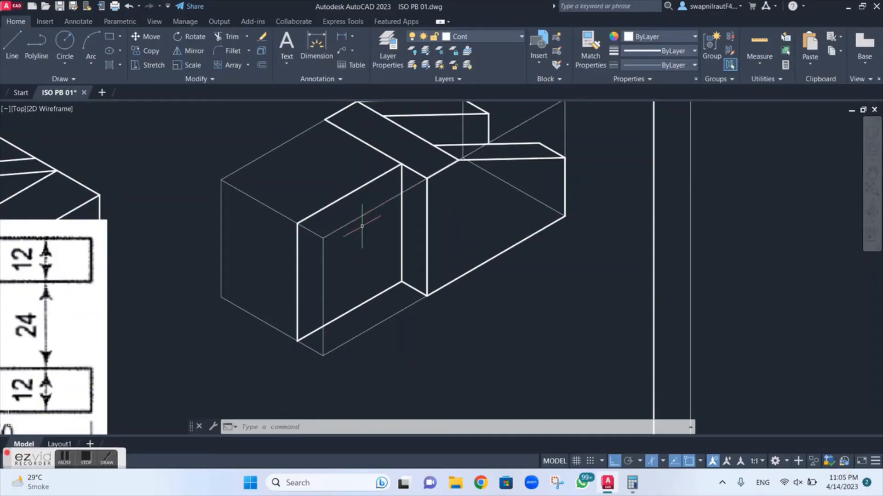
{"action": "type", "text": "l"}
{"action": "key", "text": "Return"}
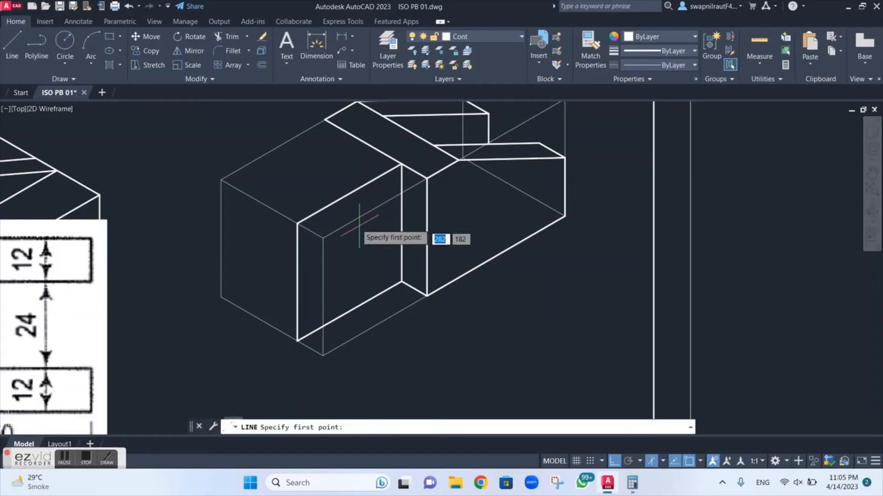
{"action": "left_click", "coordinate": [349, 193]}
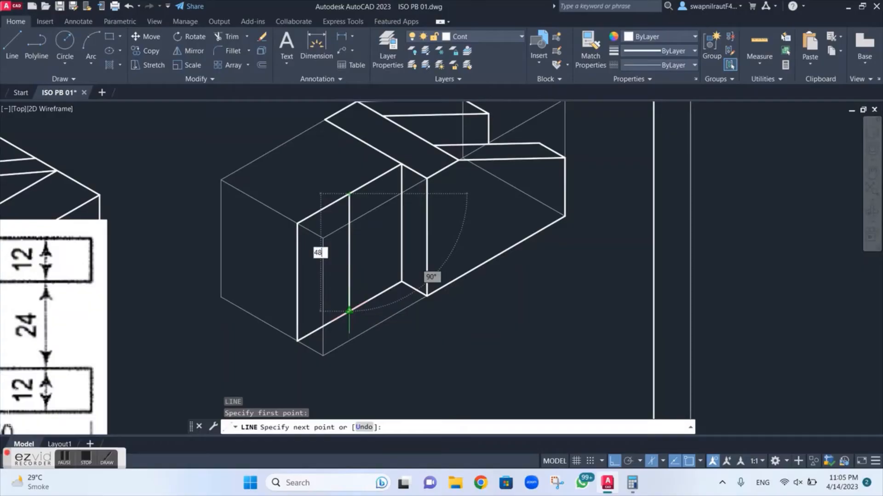
{"action": "key", "text": "Return"}
{"action": "key", "text": "Escape"}
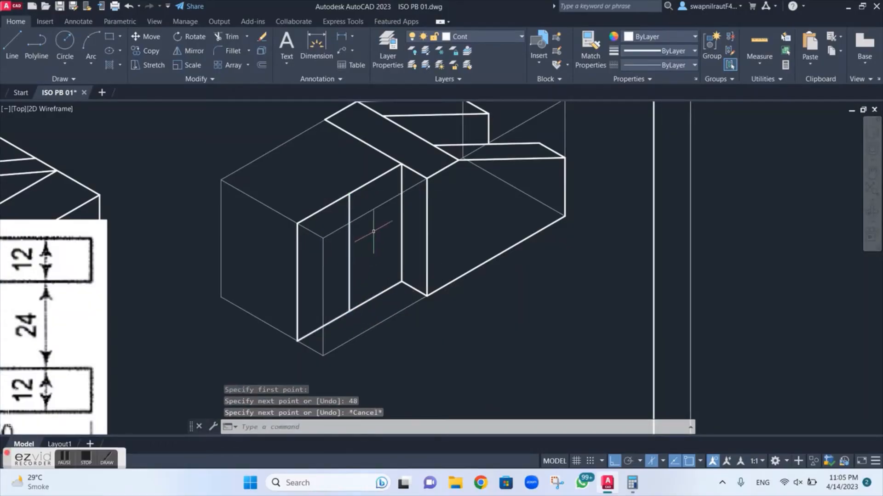
Examine the reference drawing's dimensions for the tongue's rounded end and its hole
{"action": "scroll", "coordinate": [386, 252], "scroll_direction": "down", "scroll_amount": 3}
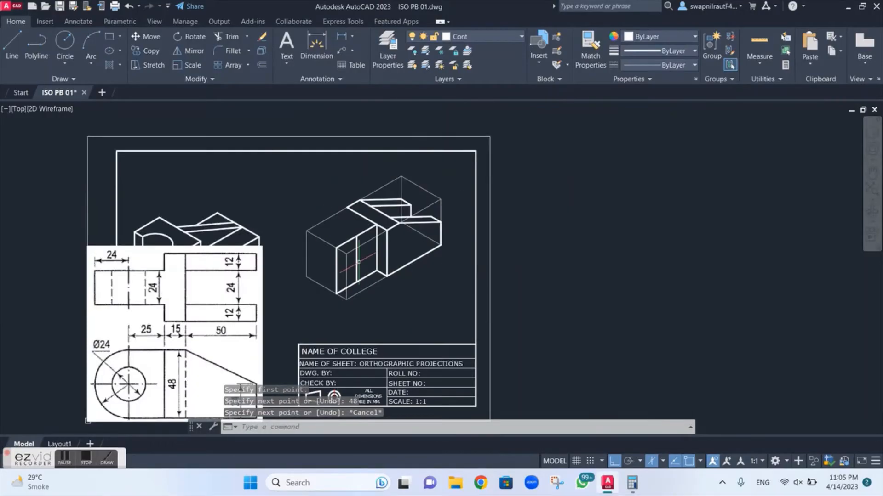
{"action": "middle_click_drag", "start_coordinate": [142, 358], "coordinate": [239, 262]}
{"action": "scroll", "coordinate": [239, 257], "scroll_direction": "up", "scroll_amount": 2}
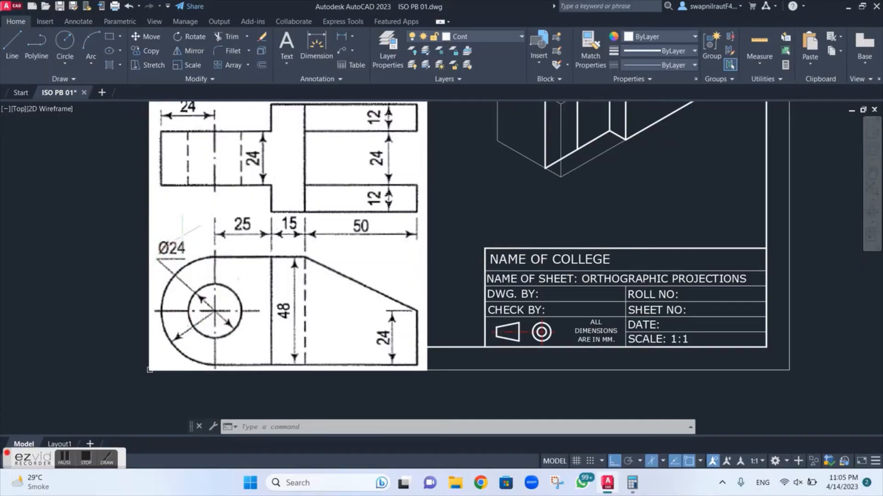
{"action": "scroll", "coordinate": [184, 118], "scroll_direction": "up", "scroll_amount": 2}
{"action": "middle_click_drag", "start_coordinate": [184, 118], "coordinate": [186, 152]}
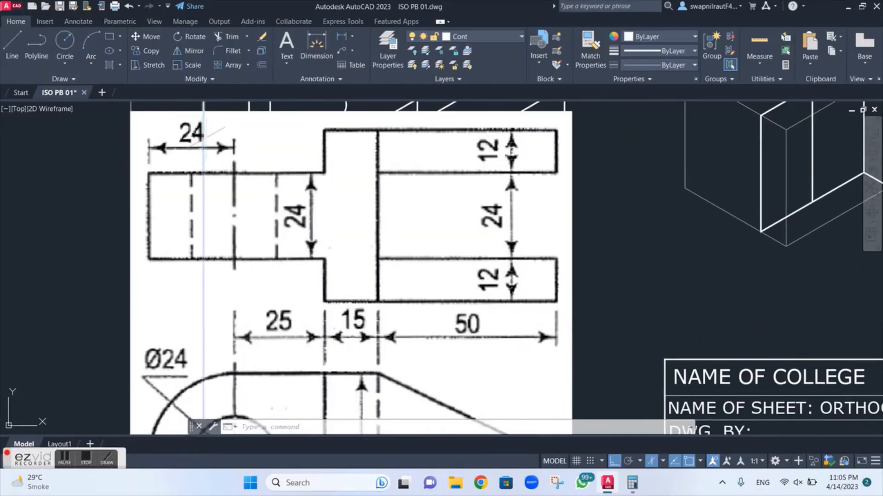
{"action": "scroll", "coordinate": [218, 158], "scroll_direction": "down", "scroll_amount": 6}
{"action": "scroll", "coordinate": [359, 165], "scroll_direction": "up", "scroll_amount": 4}
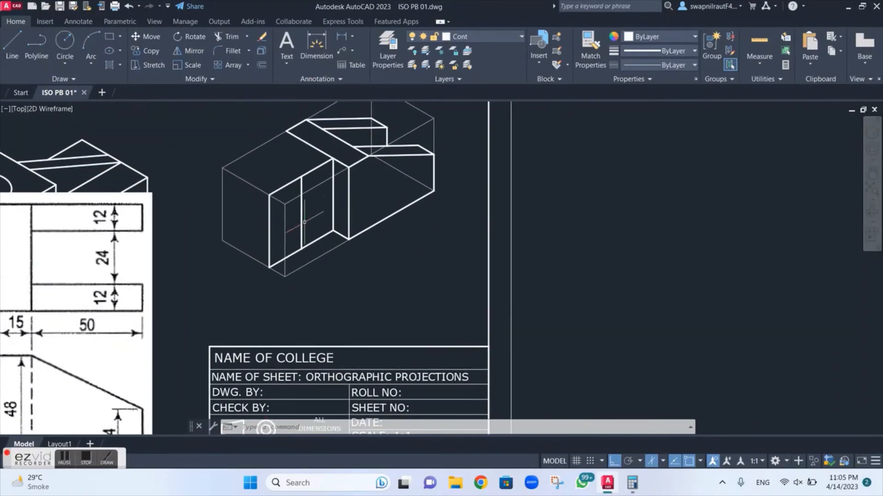
{"action": "scroll", "coordinate": [307, 185], "scroll_direction": "up", "scroll_amount": 4}
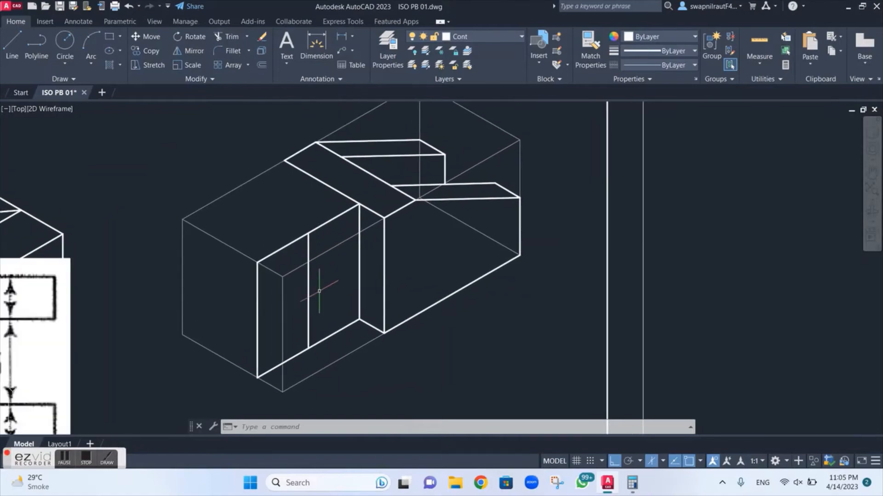
Draw an isocircle centred on the midpoint of the tongue's vertical centre line, with its radius reaching the line's lower end
{"action": "scroll", "coordinate": [319, 291], "scroll_direction": "down", "scroll_amount": 3}
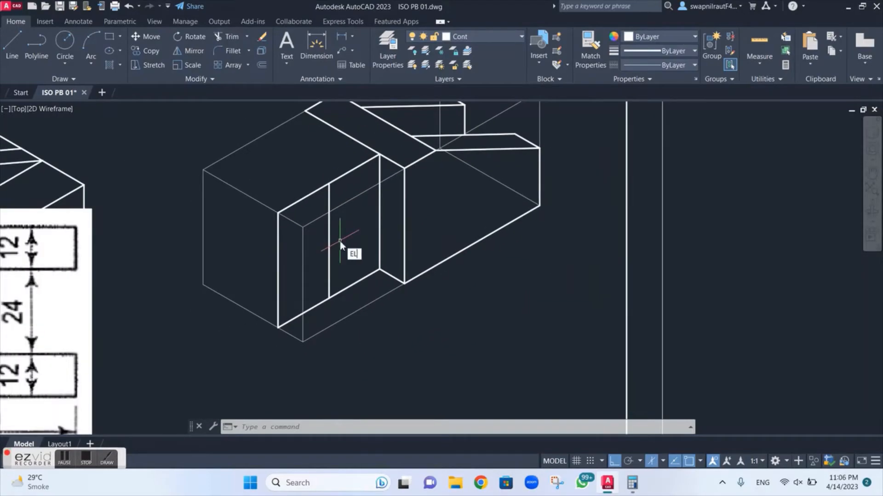
{"action": "key", "text": "Return"}
{"action": "type", "text": "i"}
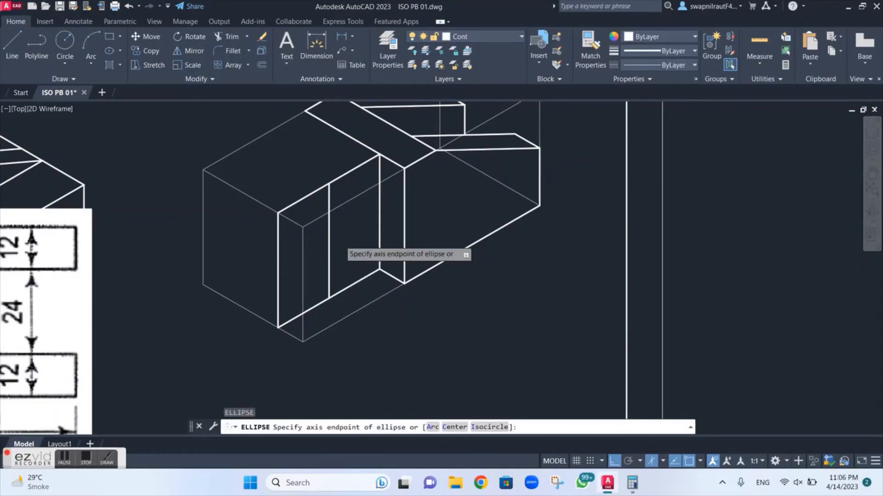
{"action": "key", "text": "Return"}
{"action": "left_click", "coordinate": [328, 241]}
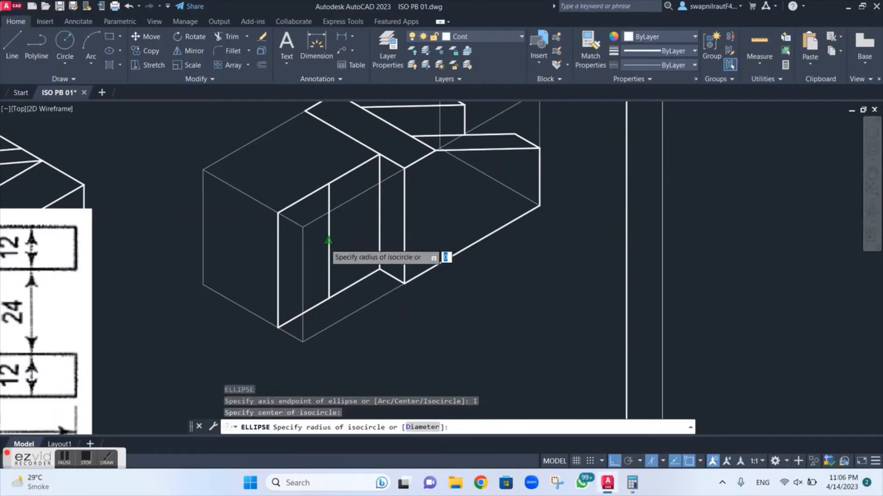
{"action": "left_click", "coordinate": [329, 298]}
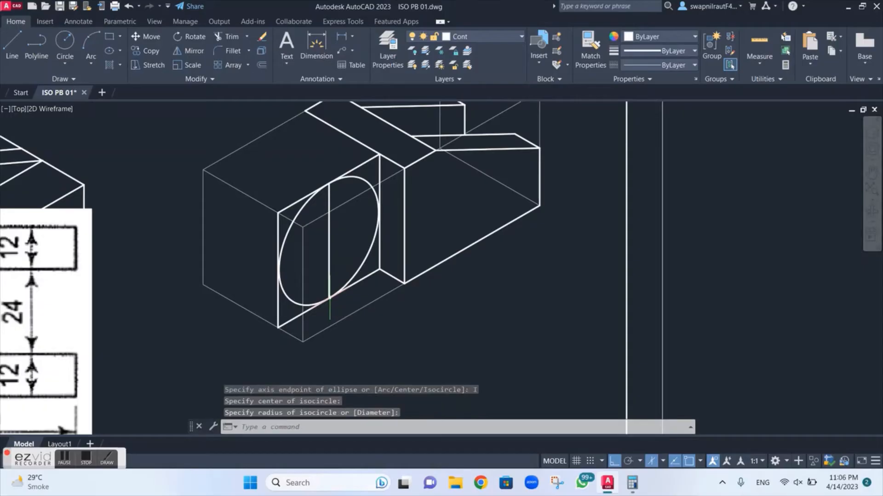
Draw a 24 mm diameter isocircle for the hole, centred on the midpoint of the same vertical line
{"action": "type", "text": "el"}
{"action": "key", "text": "Return"}
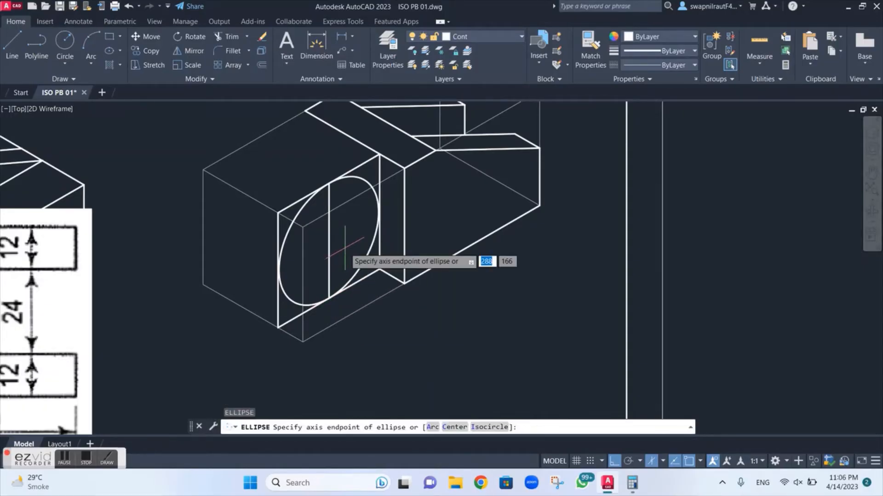
{"action": "type", "text": "i"}
{"action": "key", "text": "Return"}
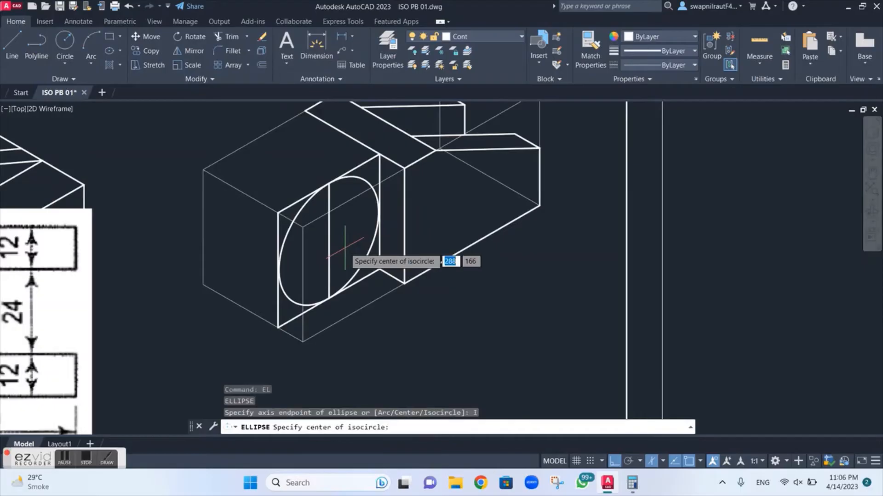
{"action": "left_click", "coordinate": [330, 242]}
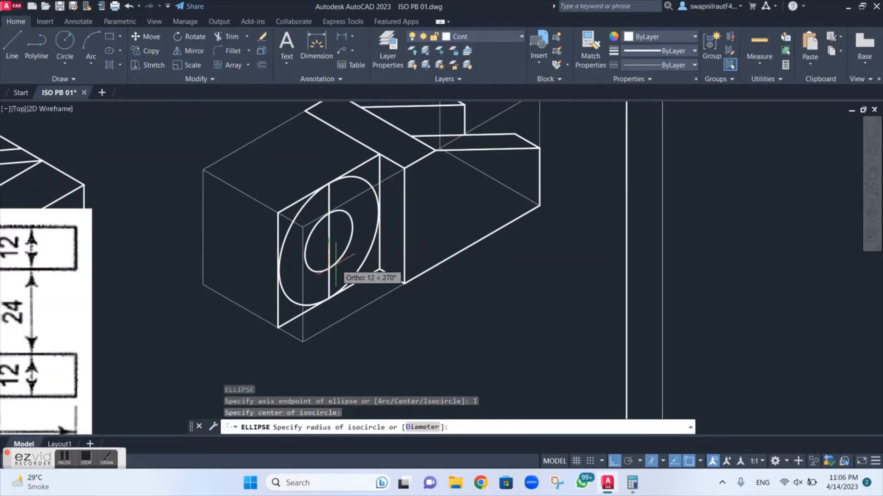
{"action": "type", "text": "d"}
{"action": "key", "text": "Return"}
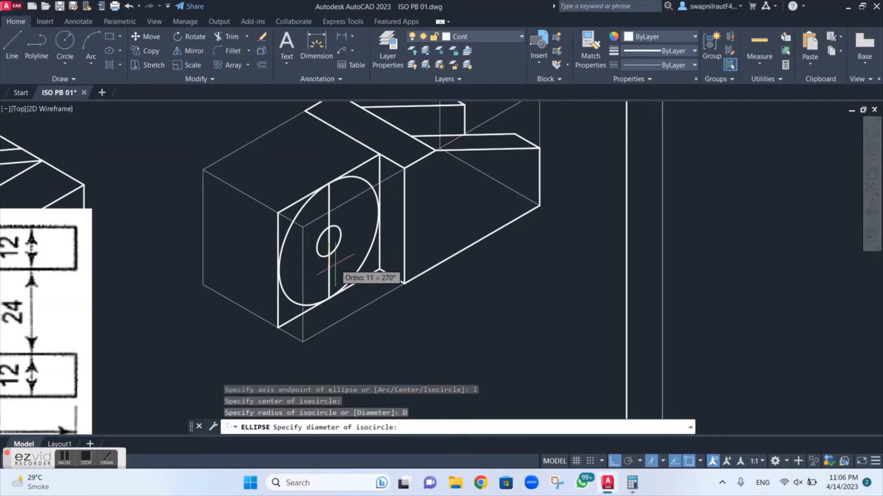
{"action": "type", "text": "24"}
{"action": "key", "text": "Return"}
{"action": "right_click", "coordinate": [344, 276]}
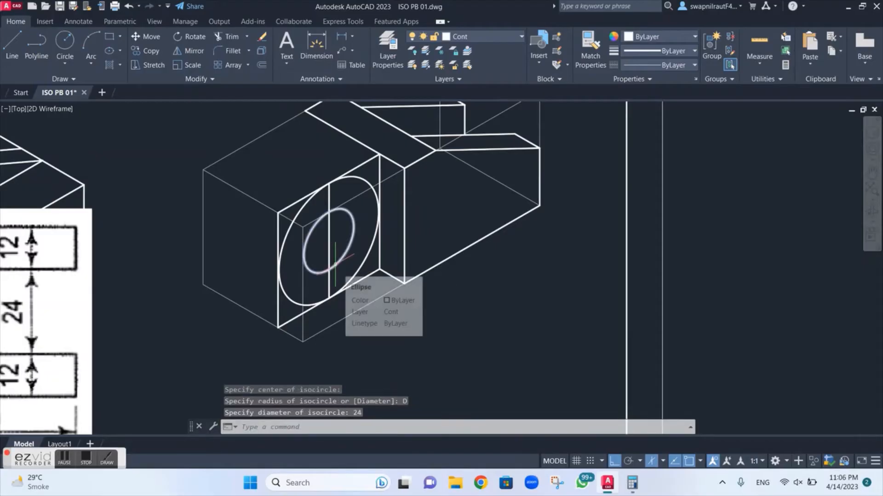
{"action": "key", "text": "Escape"}
Trim the tongue's outer vertical edge and the ends of its upper and lower edges that lie outside the large isocircle
{"action": "type", "text": "t"}
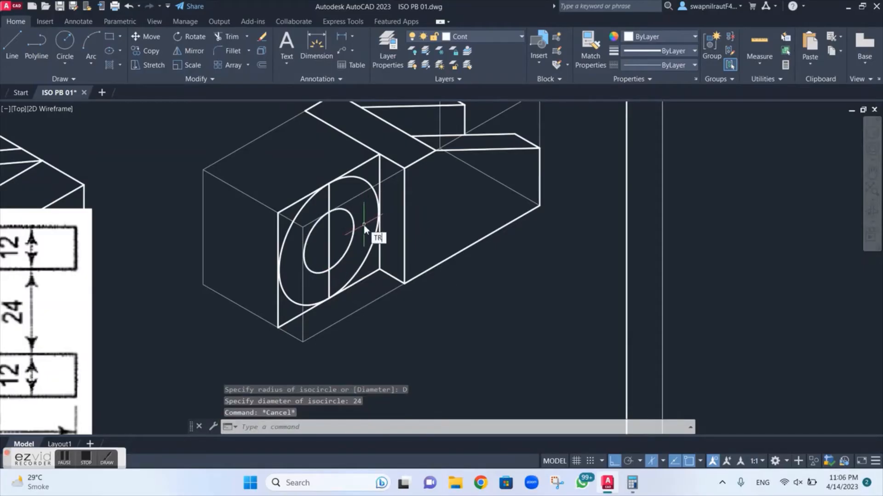
{"action": "type", "text": "r"}
{"action": "key", "text": "Return"}
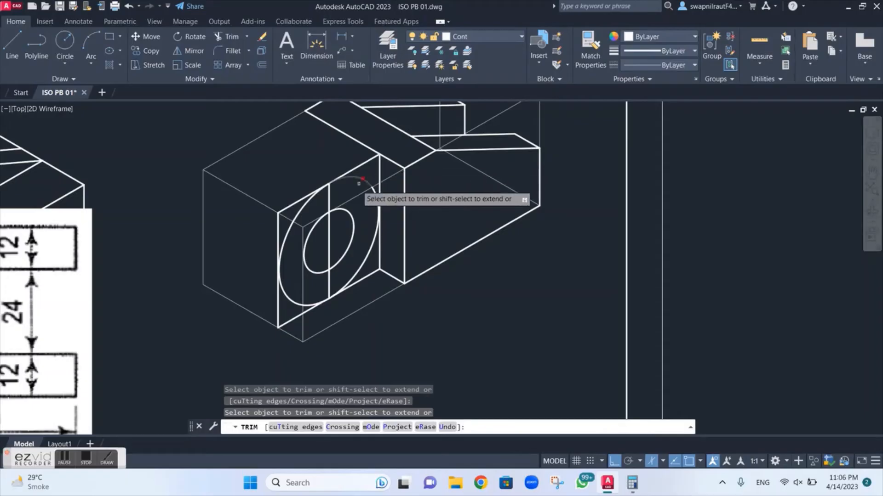
{"action": "left_click", "coordinate": [269, 232]}
{"action": "left_click_drag", "start_coordinate": [269, 233], "coordinate": [282, 232]}
{"action": "left_click_drag", "start_coordinate": [280, 192], "coordinate": [290, 209]}
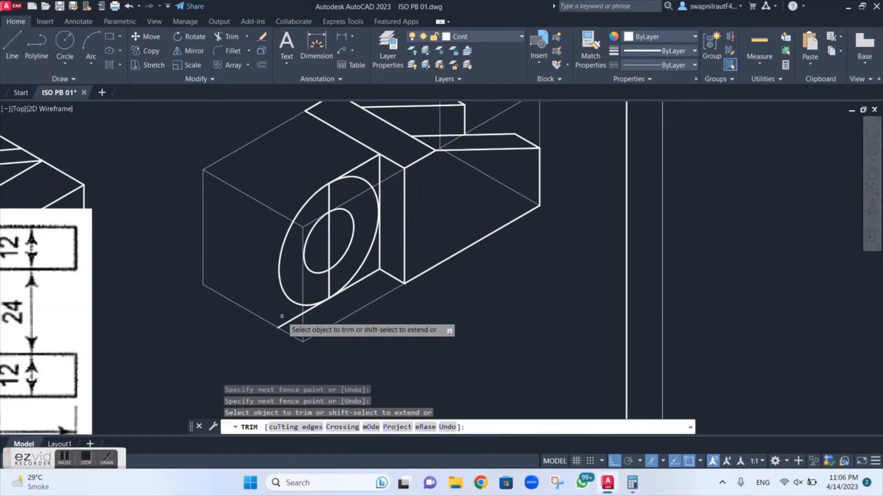
{"action": "mouse_move", "coordinate": [281, 315]}
{"action": "left_mouse_down"}
{"action": "mouse_move", "coordinate": [290, 323]}
{"action": "mouse_move", "coordinate": [304, 311]}
{"action": "left_mouse_up"}
{"action": "left_click", "coordinate": [311, 312]}
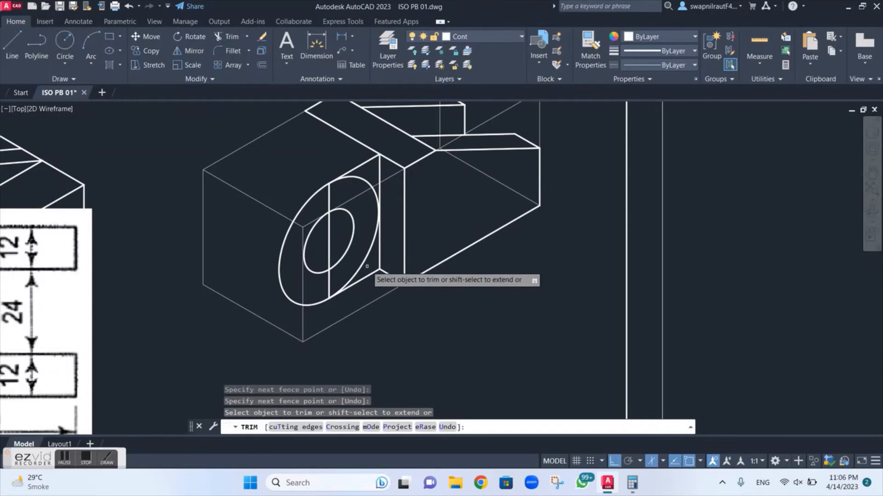
Trim the inner half of the large isocircle and remove the vertical centre line, leaving the rounded end and the hole
{"action": "left_click_drag", "start_coordinate": [367, 269], "coordinate": [357, 261]}
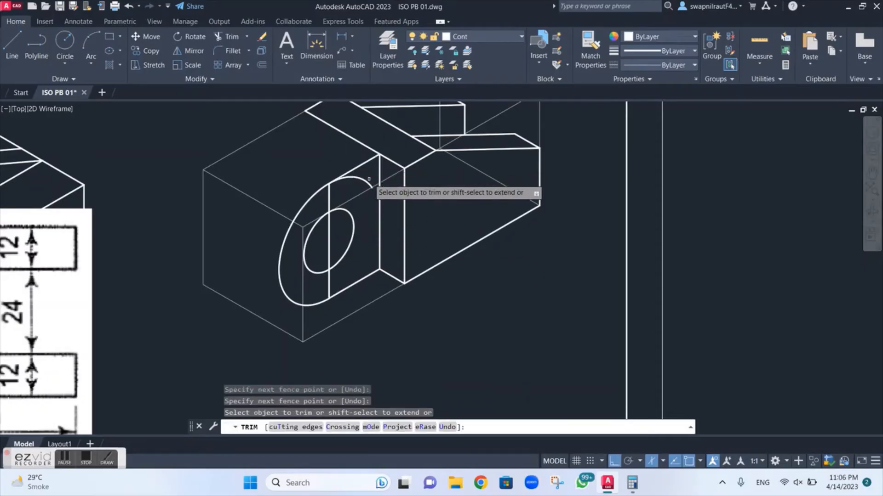
{"action": "mouse_move", "coordinate": [371, 170]}
{"action": "left_mouse_down"}
{"action": "mouse_move", "coordinate": [340, 198]}
{"action": "mouse_move", "coordinate": [303, 202]}
{"action": "left_mouse_up"}
{"action": "left_click_drag", "start_coordinate": [351, 274], "coordinate": [325, 281]}
{"action": "left_click_drag", "start_coordinate": [337, 235], "coordinate": [322, 250]}
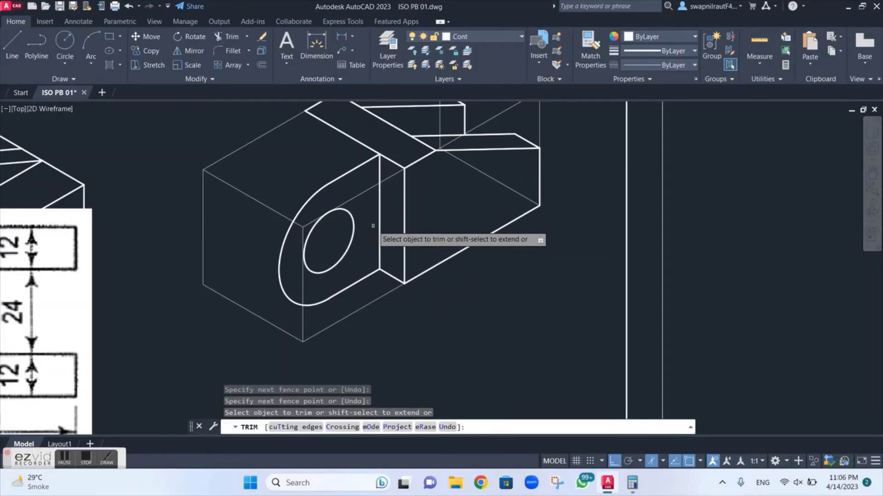
{"action": "key", "text": "Escape"}
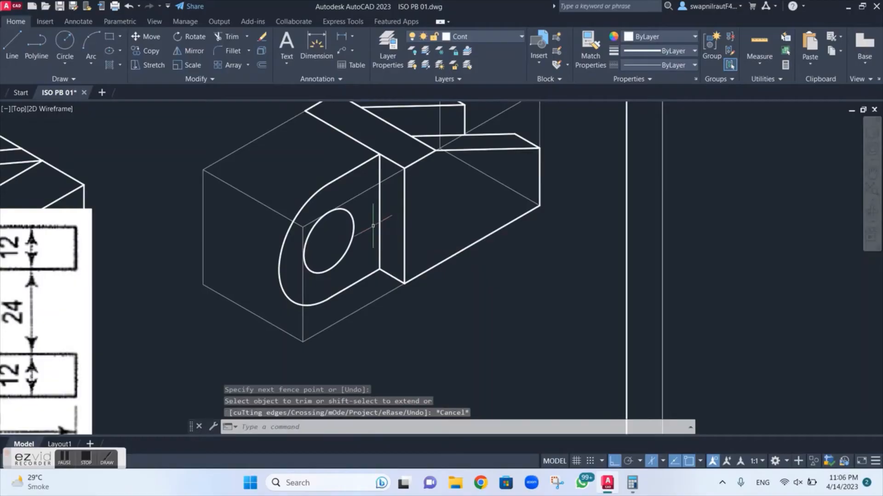
Draw a 24 mm guide line from the upper corner where the front tongue face meets the block, back along the block's upper edge
{"action": "scroll", "coordinate": [366, 226], "scroll_direction": "down", "scroll_amount": 1}
{"action": "scroll", "coordinate": [274, 285], "scroll_direction": "up", "scroll_amount": 1}
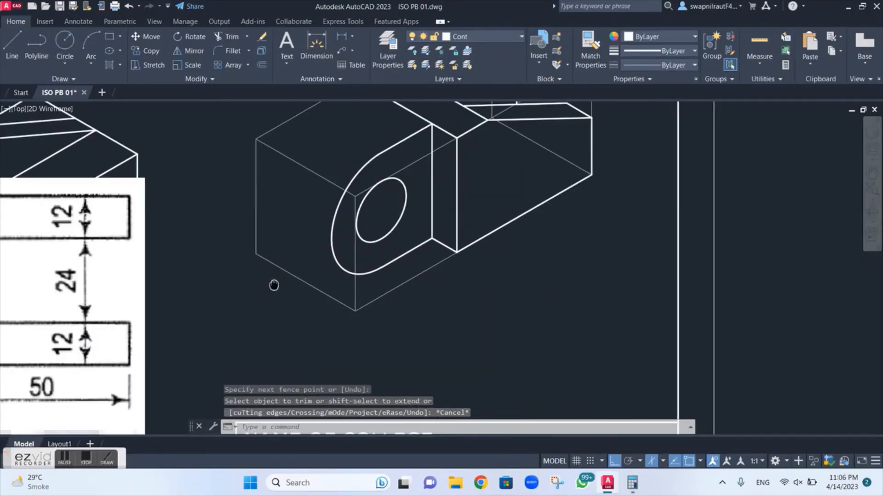
{"action": "scroll", "coordinate": [380, 241], "scroll_direction": "down", "scroll_amount": 2}
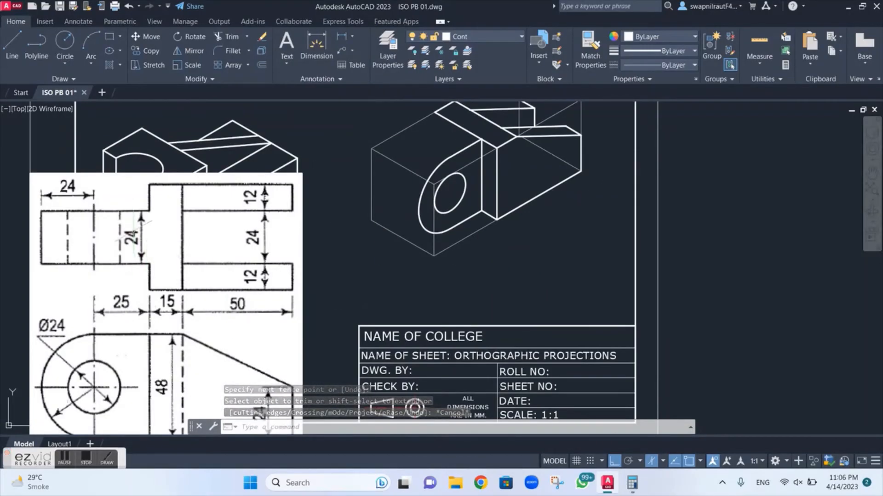
{"action": "scroll", "coordinate": [338, 249], "scroll_direction": "up", "scroll_amount": 2}
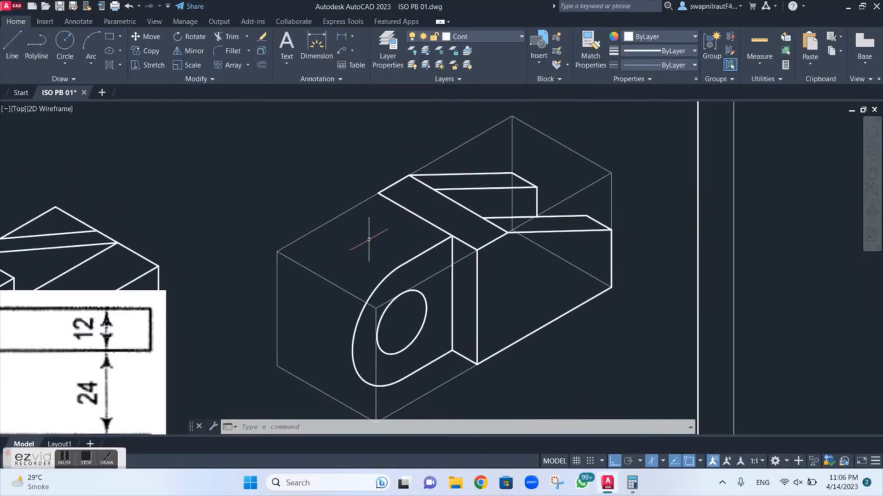
{"action": "key", "text": "Return"}
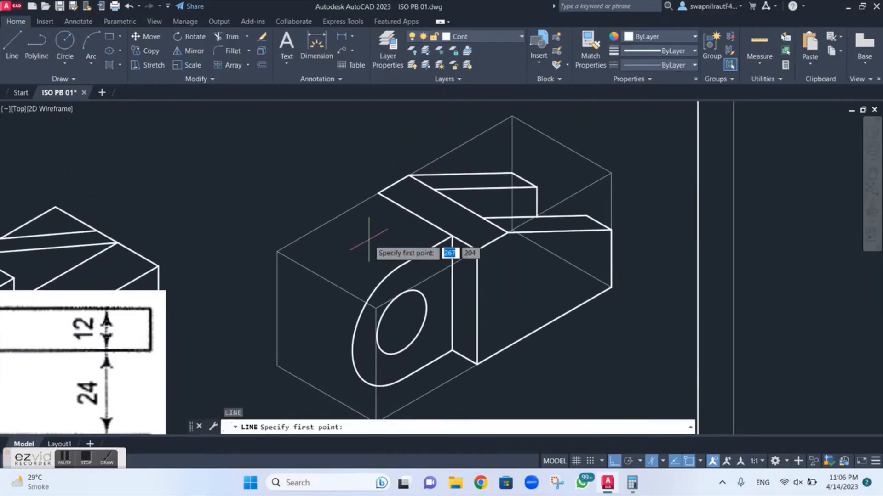
{"action": "left_click", "coordinate": [451, 237]}
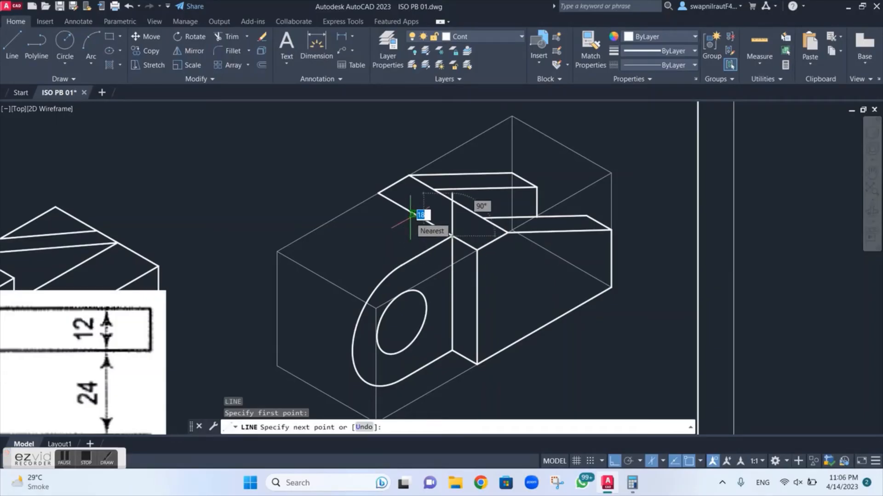
{"action": "key", "text": "F5"}
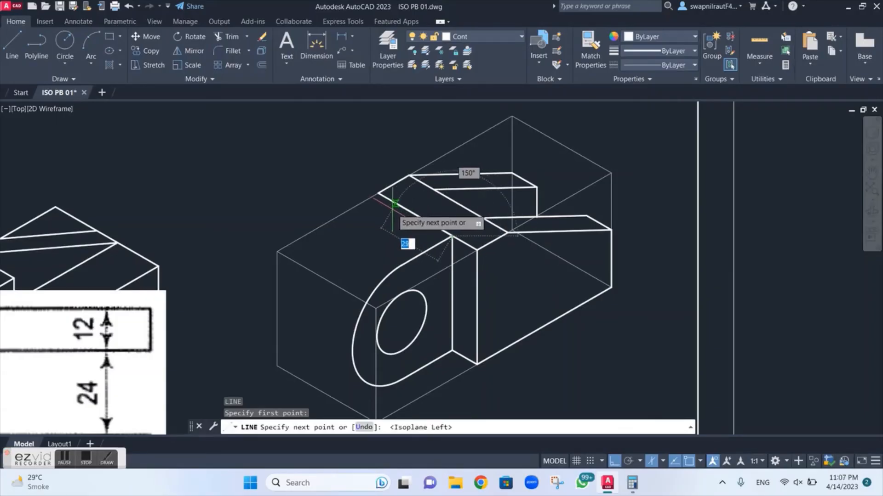
{"action": "type", "text": "2"}
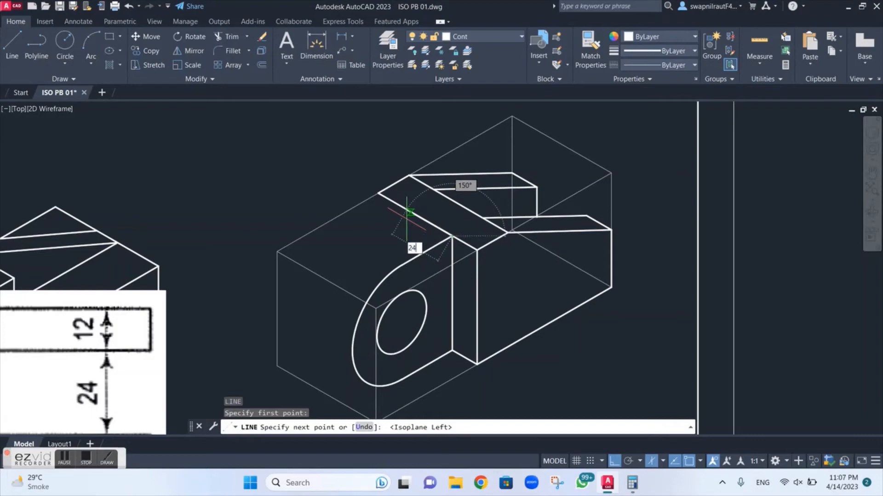
{"action": "type", "text": "4"}
{"action": "key", "text": "Return"}
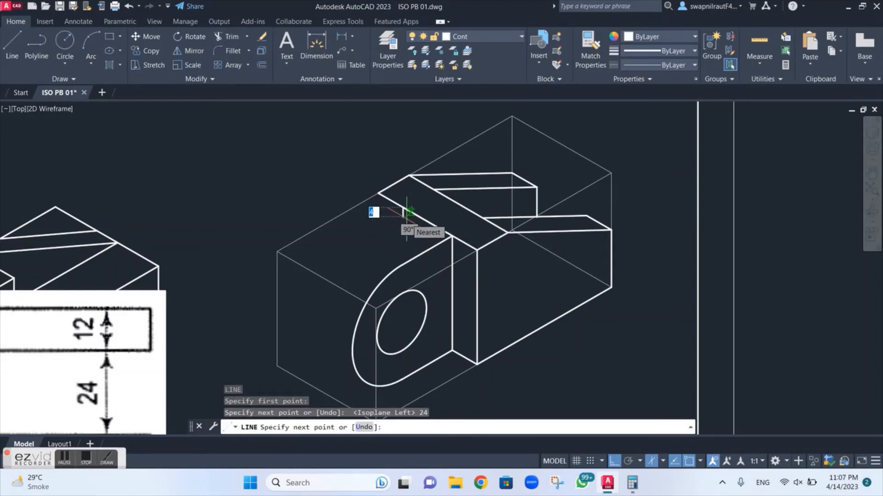
{"action": "key", "text": "Escape"}
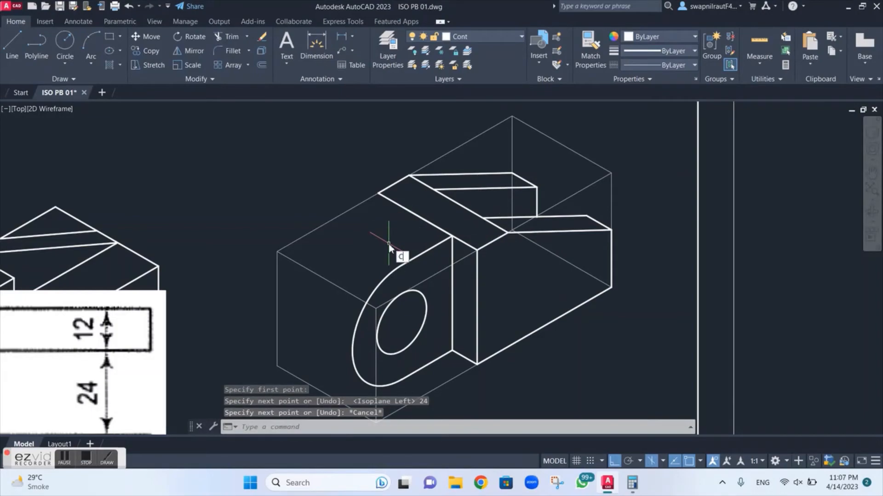
Copy the tongue's upper and lower edges, rounded end and hole from the front upper corner to the far end of the 24 mm line
{"action": "type", "text": "ct "}
{"action": "type", "text": "o"}
{"action": "key", "text": "Return"}
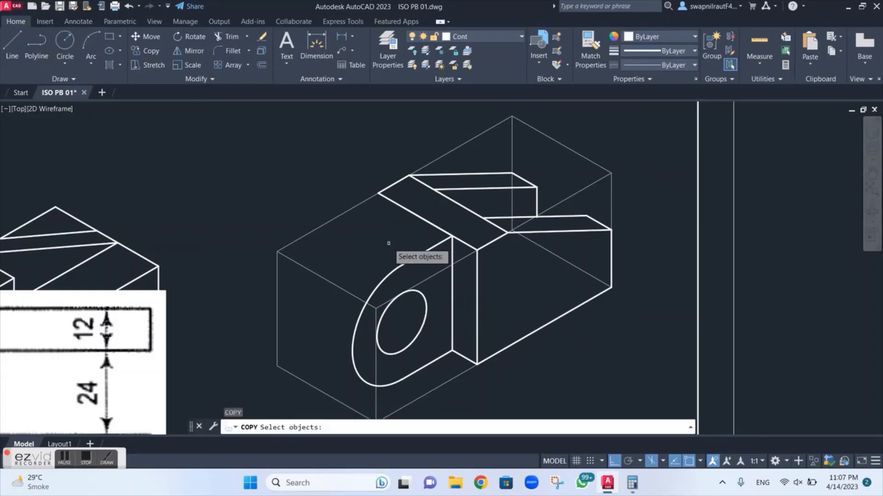
{"action": "left_click", "coordinate": [425, 252]}
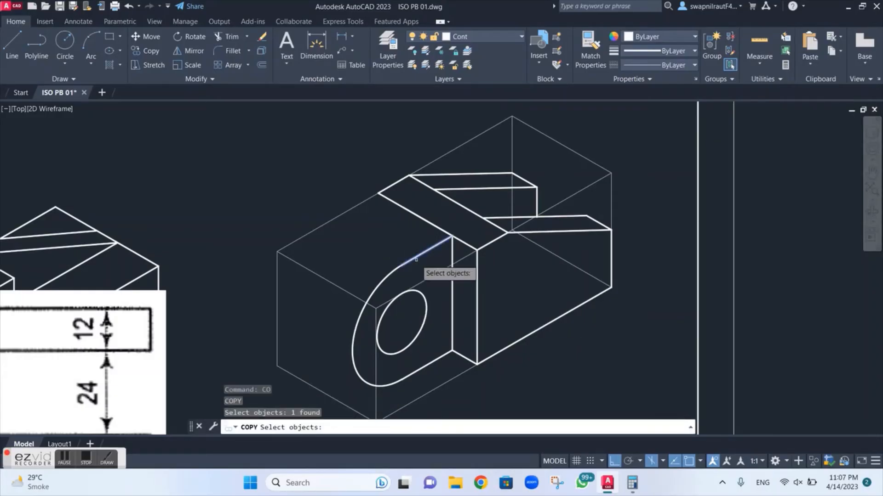
{"action": "left_click", "coordinate": [377, 291]}
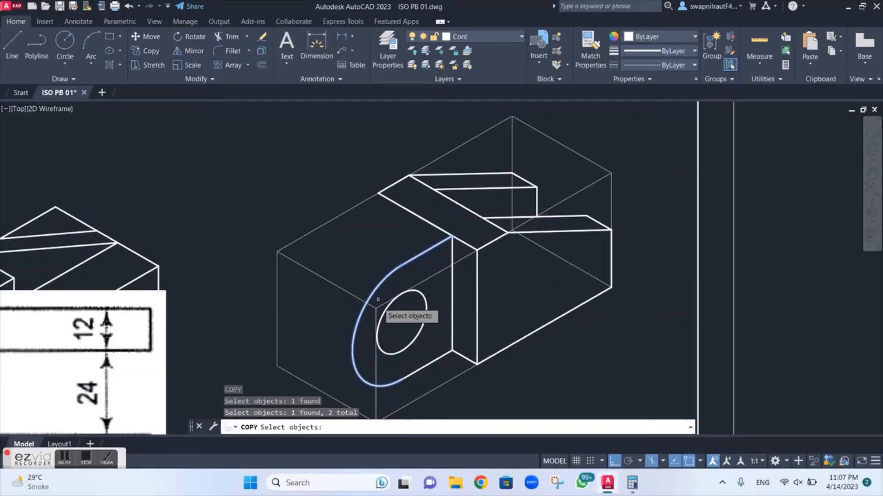
{"action": "left_click", "coordinate": [422, 369]}
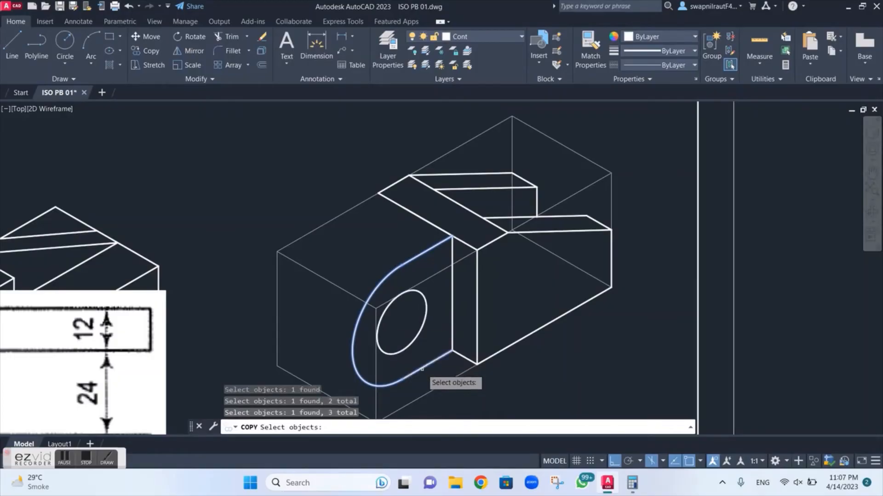
{"action": "left_click", "coordinate": [414, 340]}
{"action": "key", "text": "Return"}
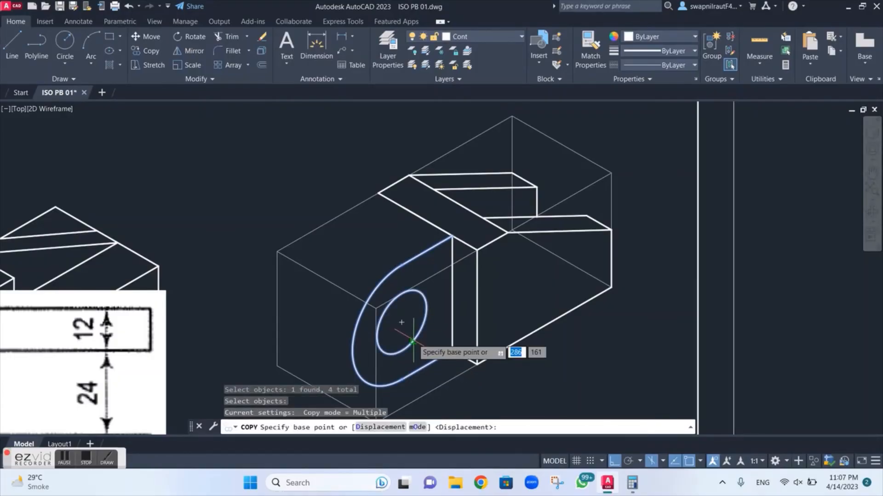
{"action": "left_click", "coordinate": [451, 237]}
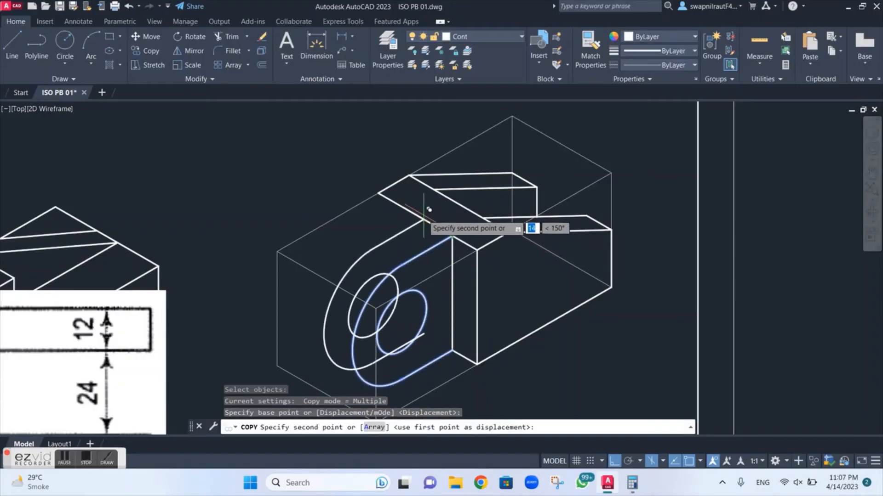
{"action": "scroll", "coordinate": [402, 211], "scroll_direction": "up", "scroll_amount": 6}
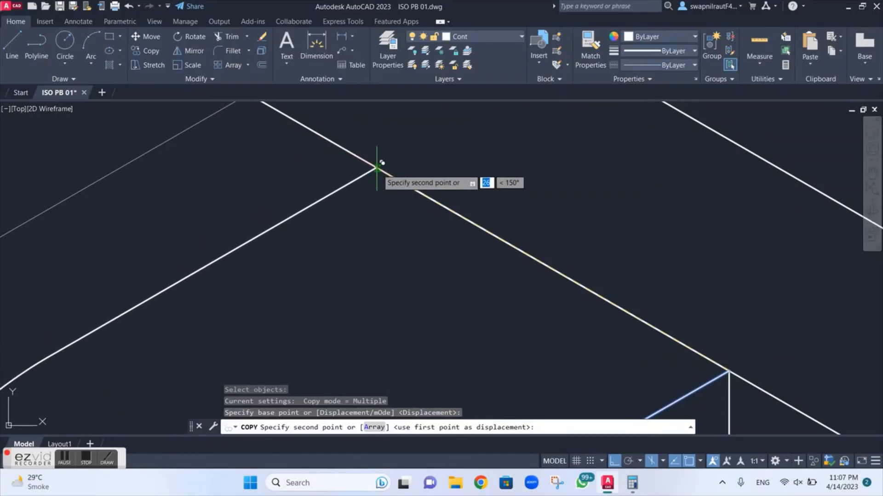
{"action": "left_click", "coordinate": [409, 187]}
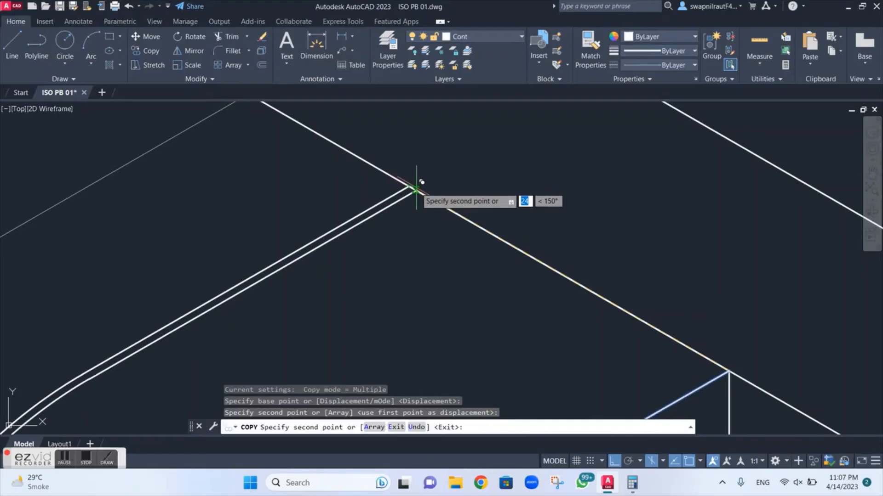
{"action": "key", "text": "Escape"}
{"action": "scroll", "coordinate": [446, 207], "scroll_direction": "down", "scroll_amount": 4}
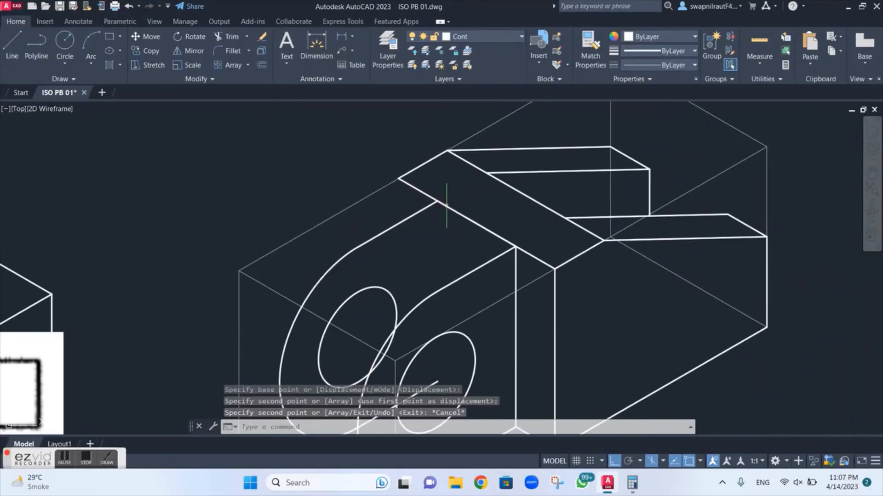
Trim away the copied rear hole and the hidden part of the rear lower edge, and erase the 24 mm guide line
{"action": "left_click", "coordinate": [480, 224]}
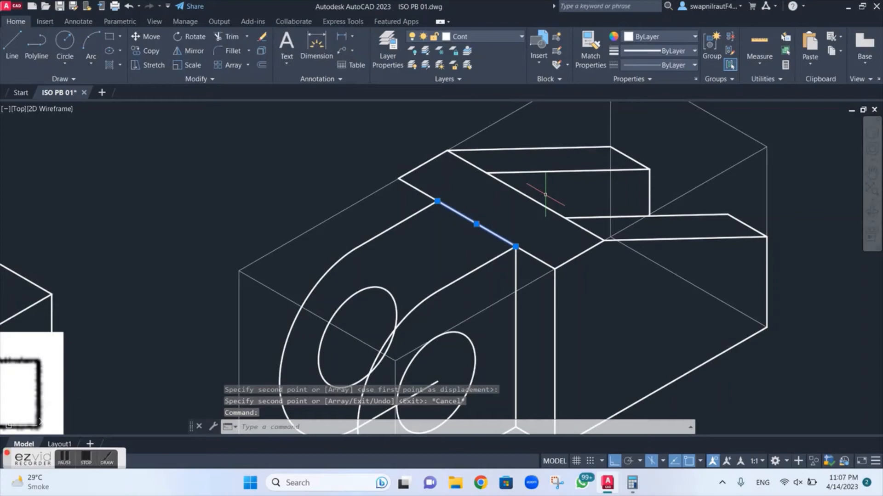
{"action": "scroll", "coordinate": [487, 206], "scroll_direction": "down", "scroll_amount": 2}
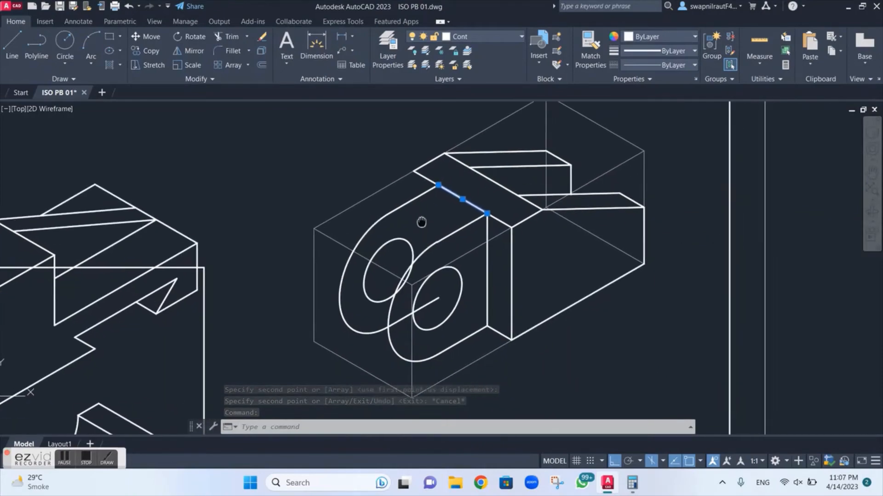
{"action": "scroll", "coordinate": [421, 219], "scroll_direction": "up", "scroll_amount": 2}
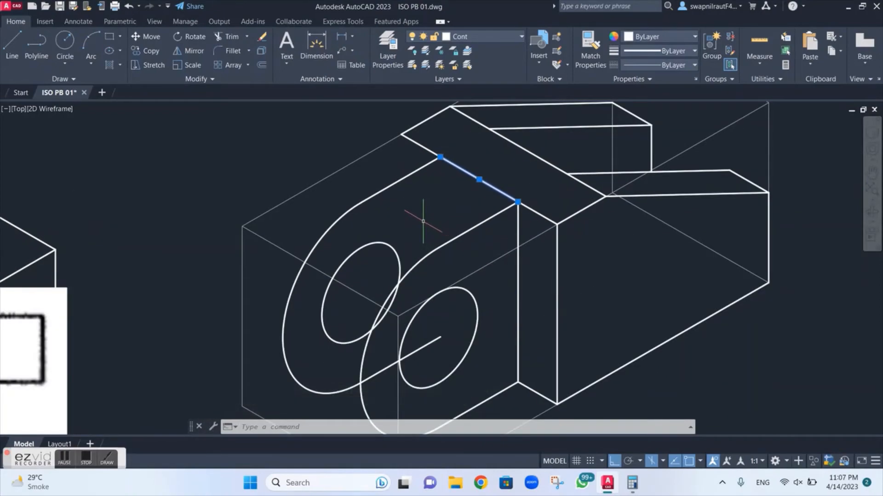
{"action": "scroll", "coordinate": [423, 221], "scroll_direction": "down", "scroll_amount": 2}
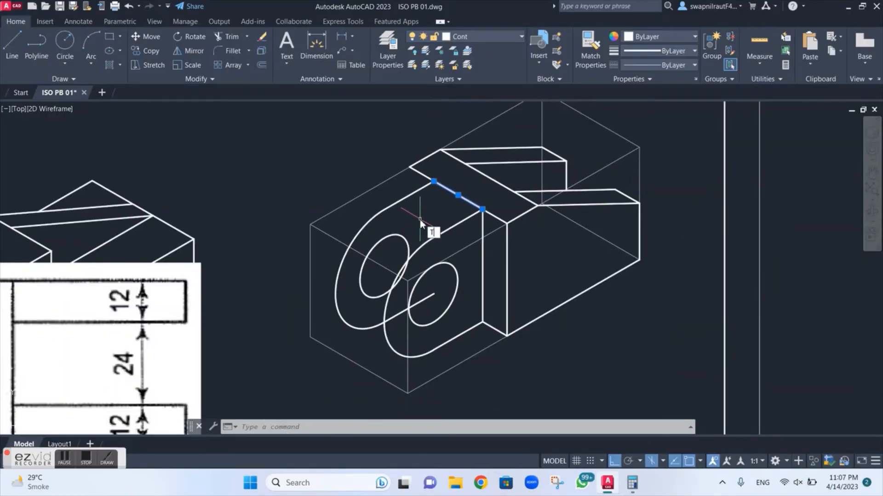
{"action": "key", "text": "Return"}
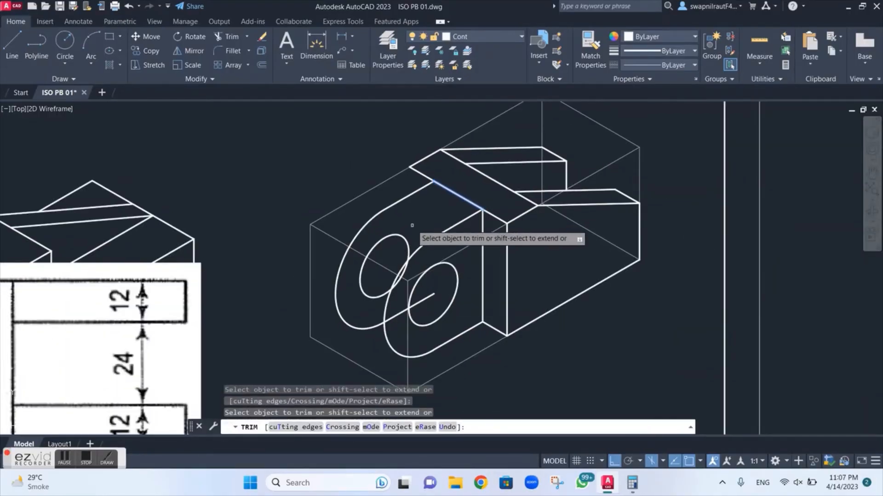
{"action": "left_click", "coordinate": [407, 230]}
{"action": "left_click", "coordinate": [399, 236]}
{"action": "key", "text": "Return"}
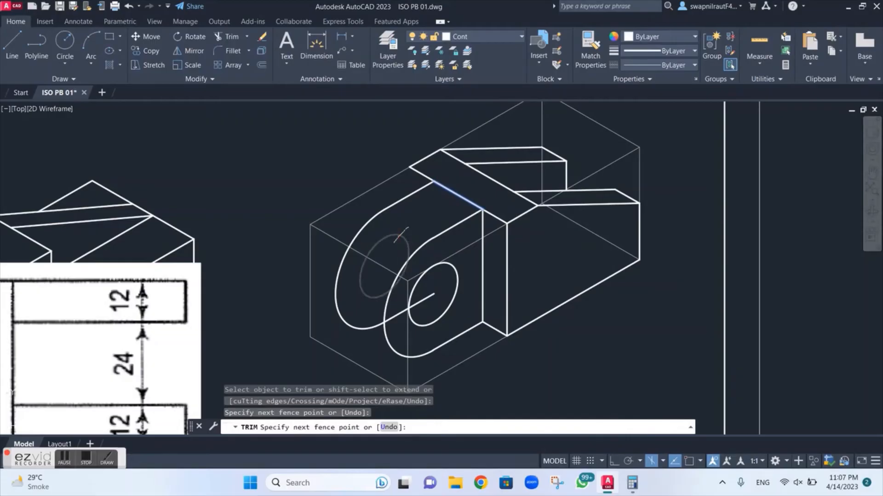
{"action": "left_click", "coordinate": [429, 304]}
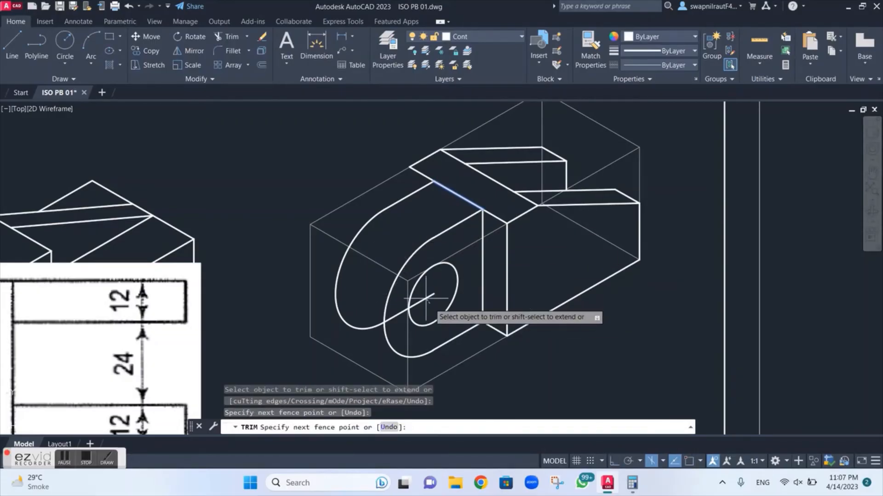
{"action": "left_click", "coordinate": [427, 295]}
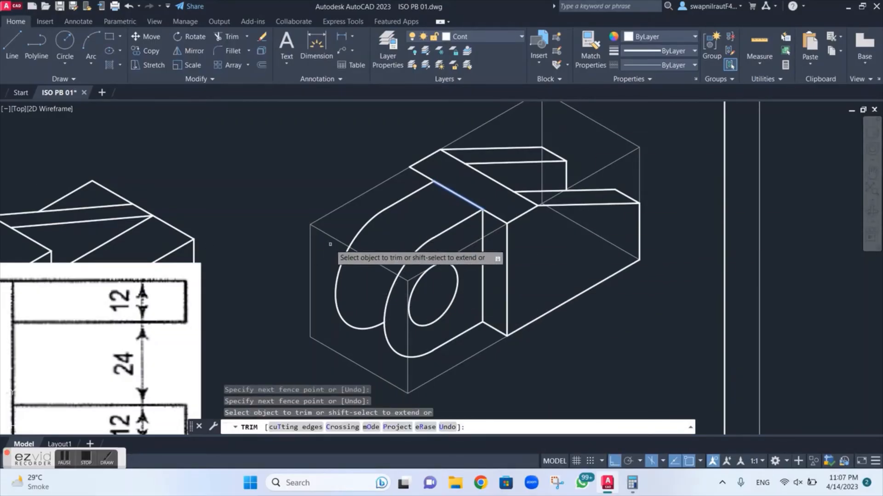
{"action": "key", "text": "Escape"}
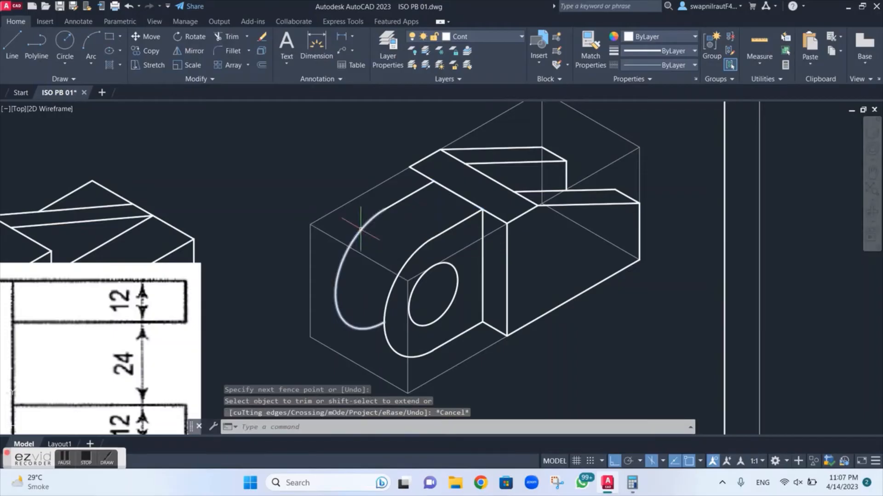
{"action": "left_click", "coordinate": [446, 187]}
{"action": "key", "text": "Delete"}
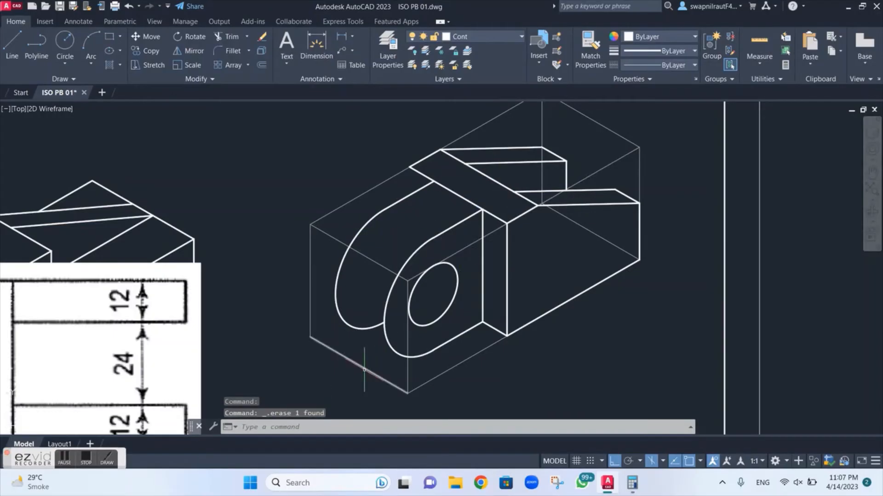
Draw a 24 mm line from the lower quadrant of the front rounded end back to the rear rounded end along the isometric depth
{"action": "type", "text": "l"}
{"action": "key", "text": "Return"}
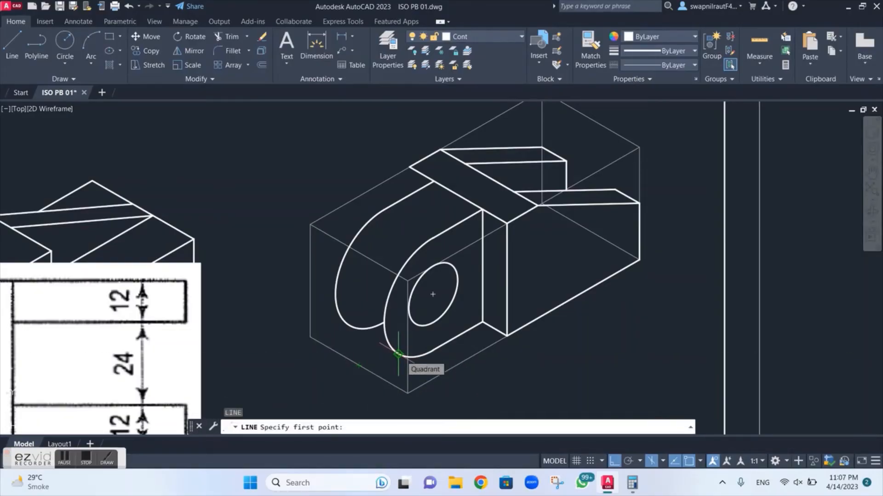
{"action": "left_click", "coordinate": [398, 354]}
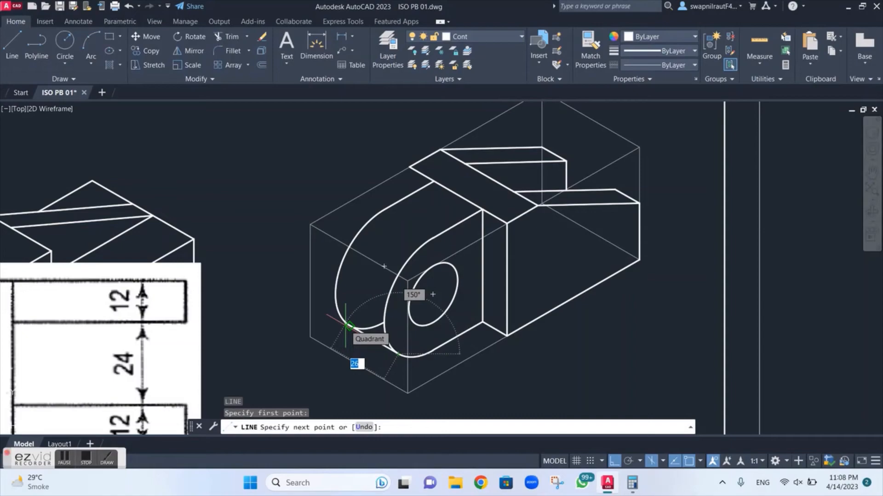
{"action": "type", "text": "24"}
{"action": "key", "text": "Return"}
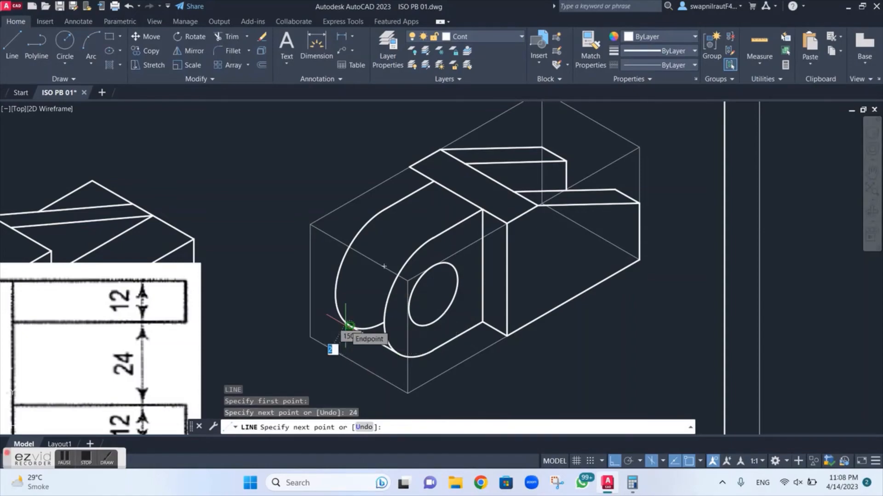
{"action": "key", "text": "Escape"}
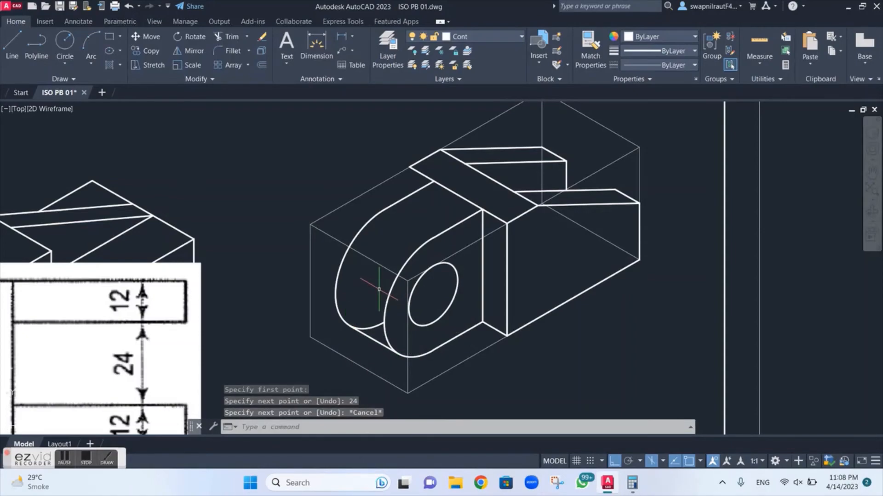
Trim the hidden piece of the rear arc between the new lower connecting line and the front rounded outline
{"action": "type", "text": "TR"}
{"action": "key", "text": "Return"}
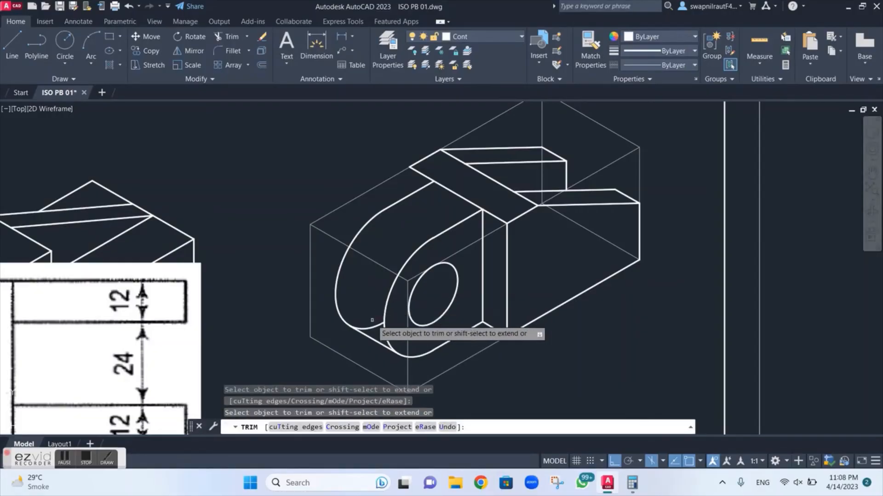
{"action": "left_click", "coordinate": [372, 317]}
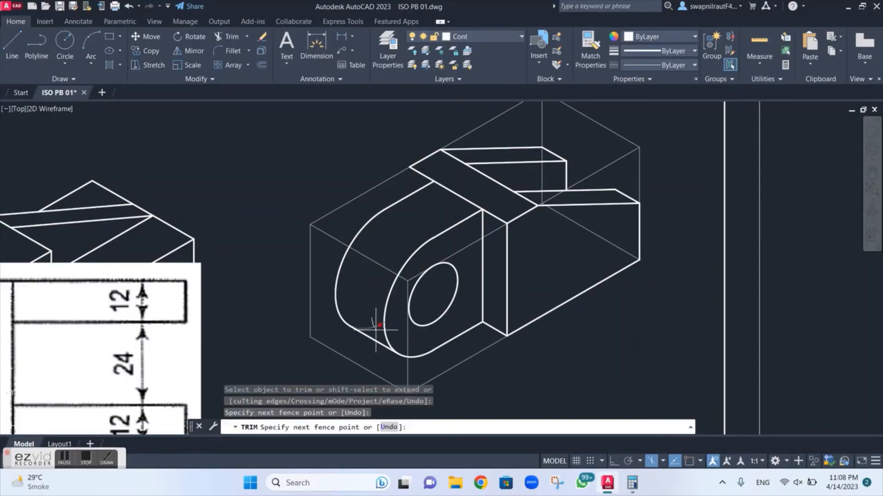
{"action": "left_click", "coordinate": [375, 330]}
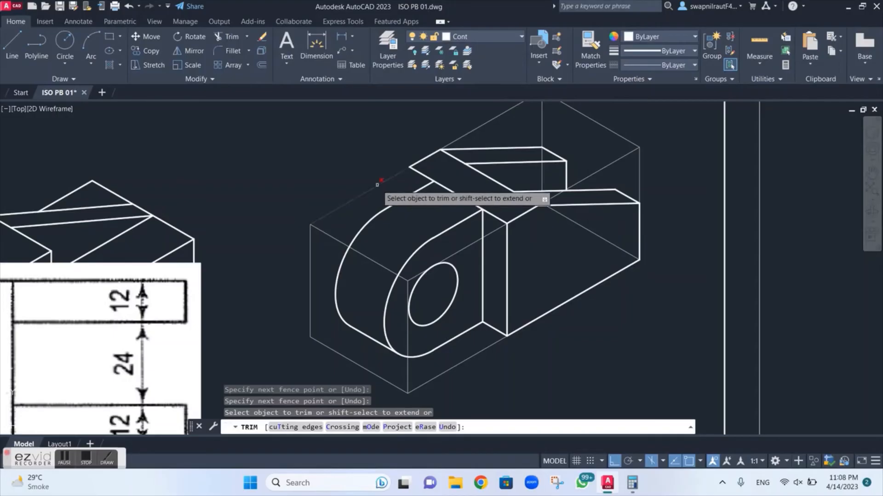
Copy the middle block's front vertical edge from its upper end to the block's far upper corner, 48 mm back along the isometric depth
{"action": "key", "text": "Escape"}
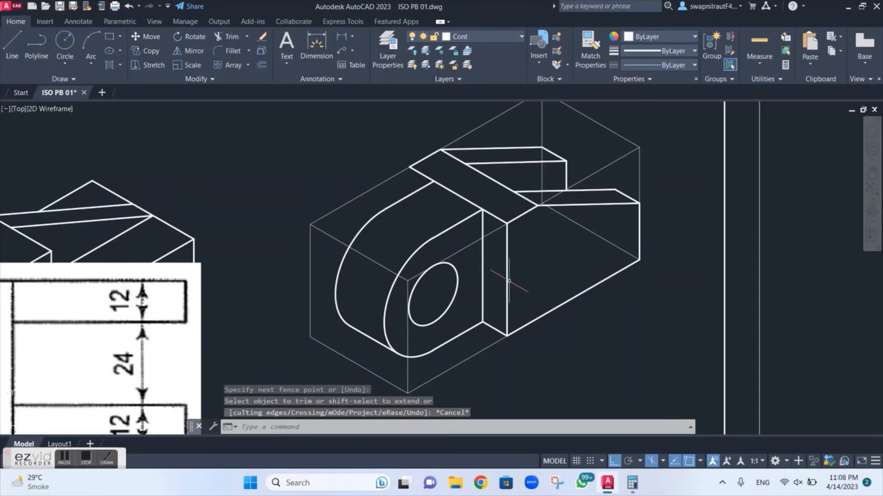
{"action": "type", "text": "ct o"}
{"action": "key", "text": "Return"}
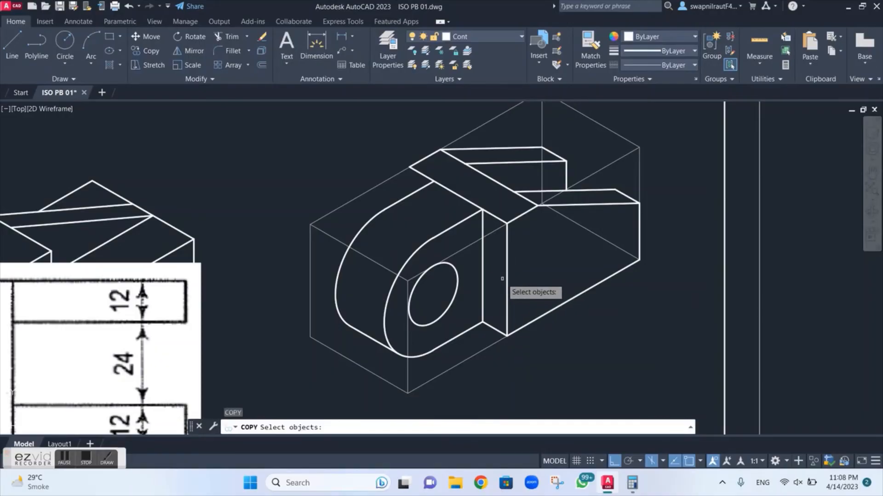
{"action": "left_click", "coordinate": [507, 269]}
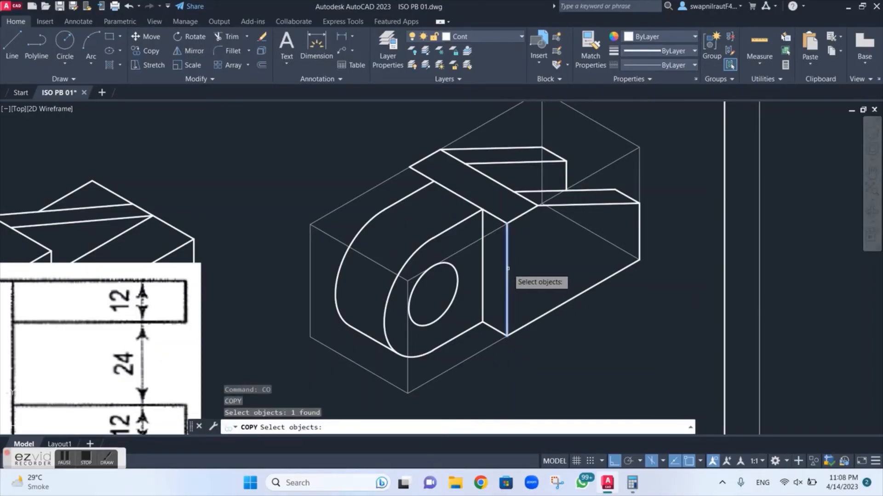
{"action": "key", "text": "Return"}
{"action": "left_click", "coordinate": [507, 224]}
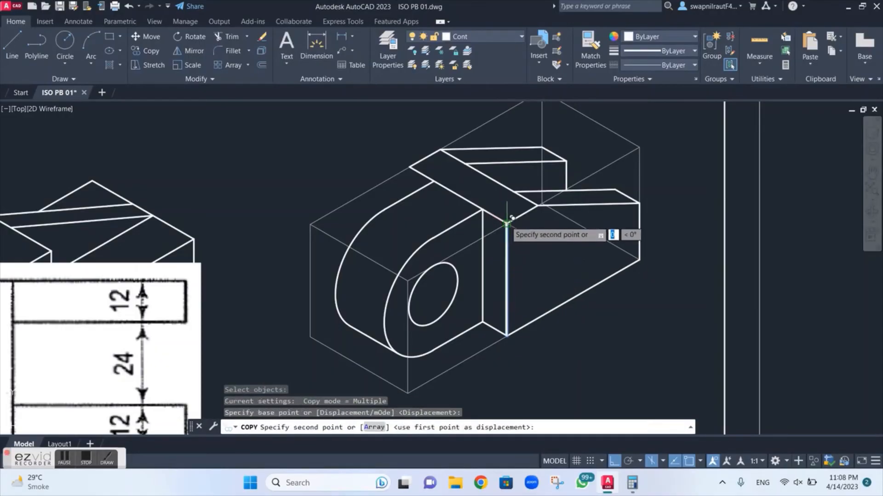
{"action": "scroll", "coordinate": [410, 168], "scroll_direction": "up", "scroll_amount": 4}
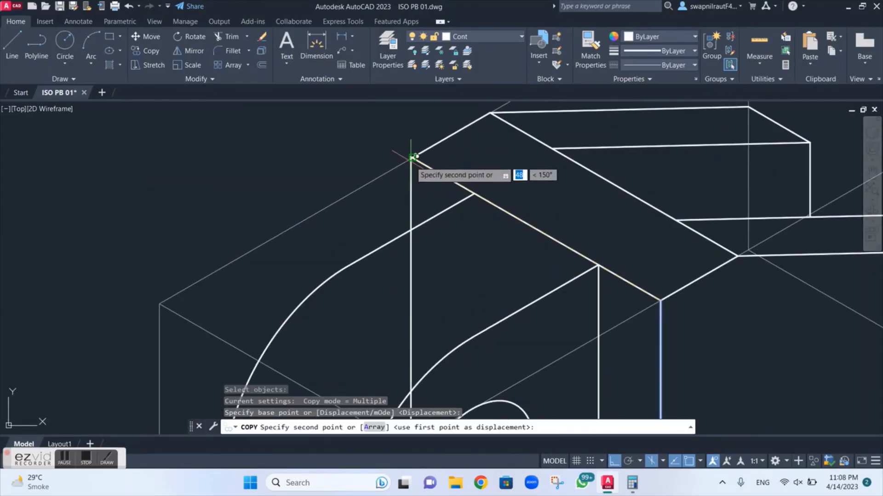
{"action": "left_click", "coordinate": [412, 157]}
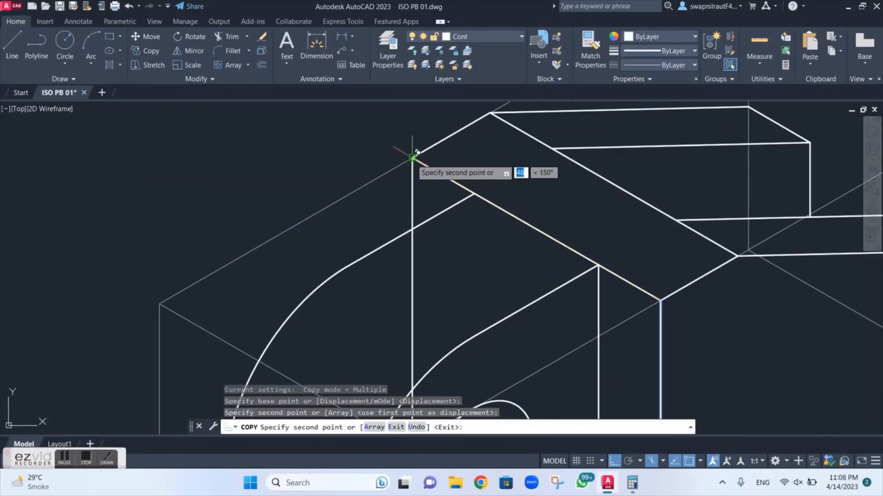
{"action": "key", "text": "Escape"}
Trim away the hidden parts of the copied vertical edge behind the tongue and inside its front rounded face
{"action": "scroll", "coordinate": [418, 177], "scroll_direction": "down", "scroll_amount": 5}
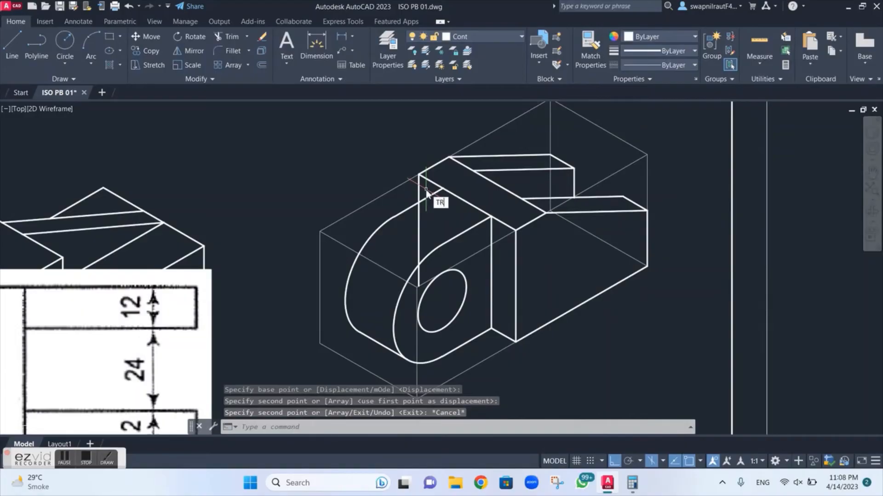
{"action": "key", "text": "Return"}
{"action": "left_click_drag", "start_coordinate": [427, 223], "coordinate": [413, 230]}
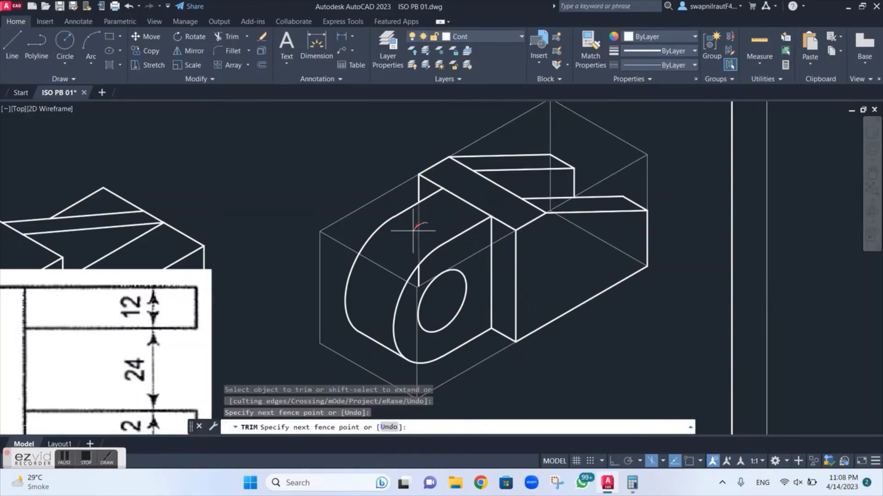
{"action": "scroll", "coordinate": [455, 252], "scroll_direction": "up", "scroll_amount": 2}
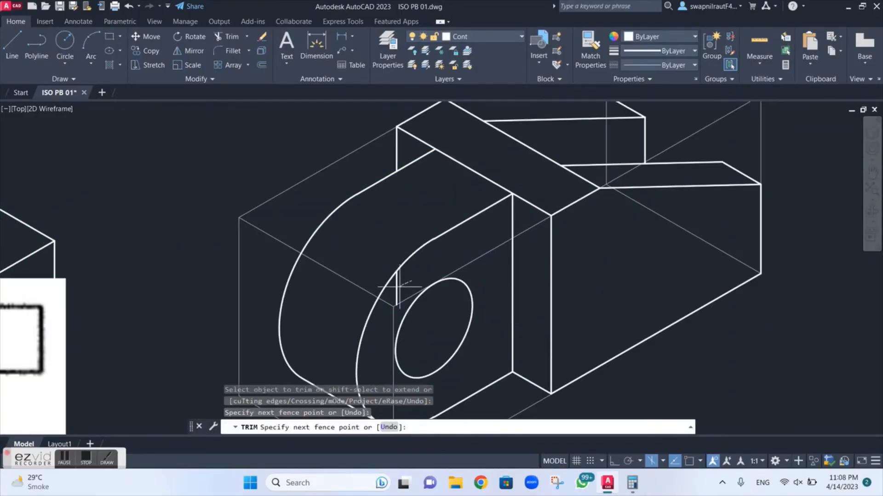
{"action": "key", "text": "Return"}
{"action": "scroll", "coordinate": [434, 252], "scroll_direction": "down", "scroll_amount": 5}
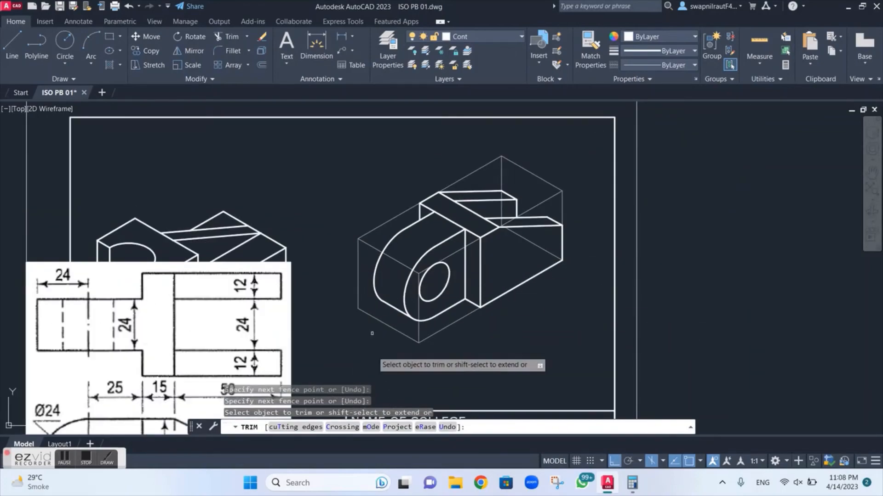
{"action": "key", "text": "Escape"}
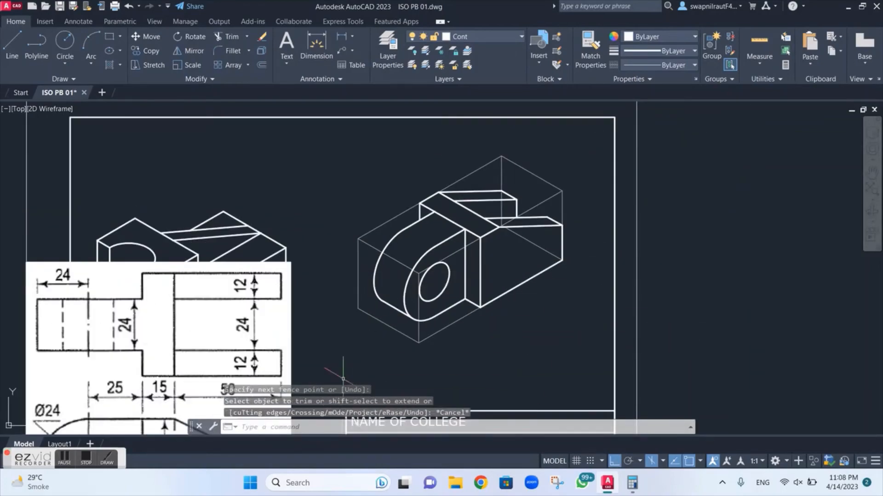
Erase the remaining thin construction lines of the bounding box around the tongue part's isometric view
{"action": "left_click", "coordinate": [389, 326]}
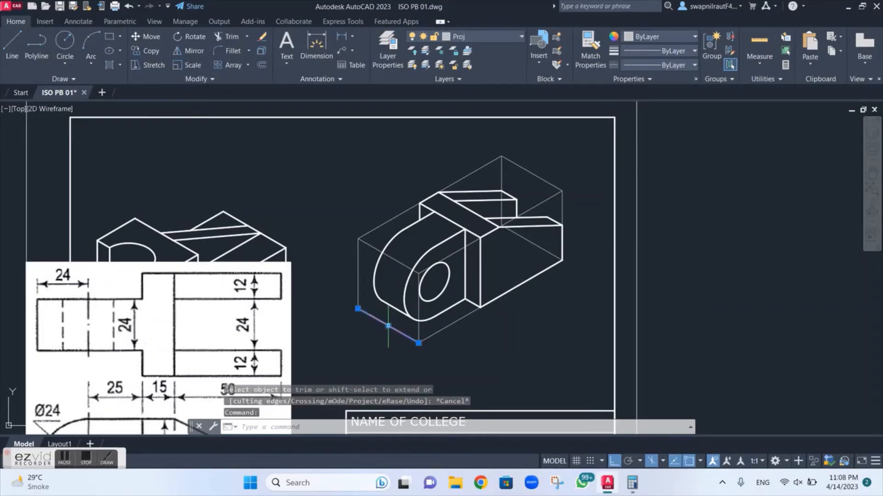
{"action": "key", "text": "Delete"}
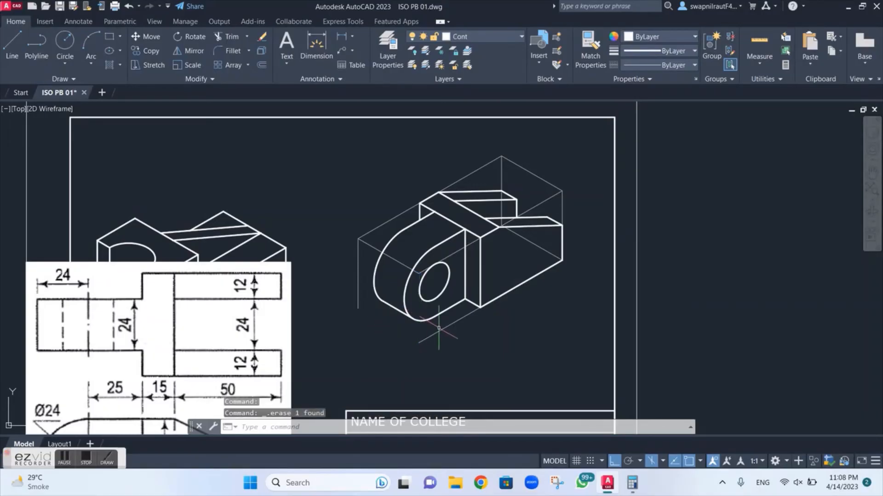
{"action": "left_click", "coordinate": [439, 331]}
{"action": "key", "text": "Delete"}
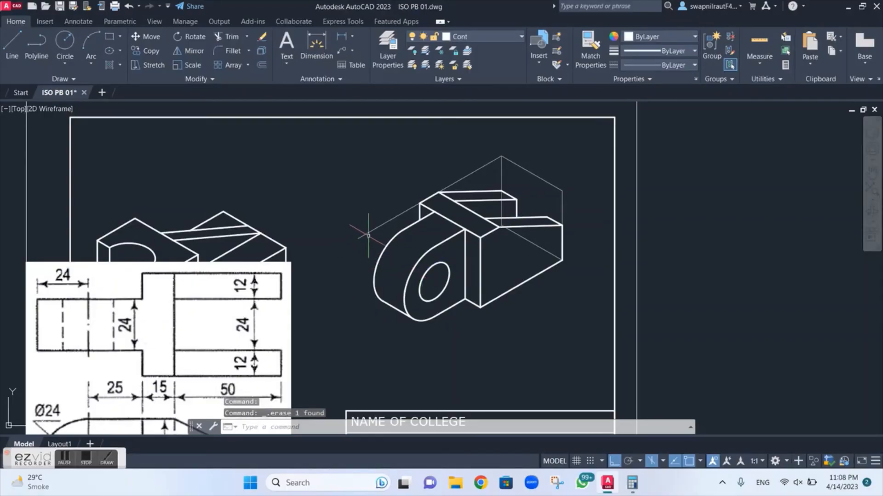
{"action": "left_click", "coordinate": [357, 259]}
{"action": "key", "text": "Delete"}
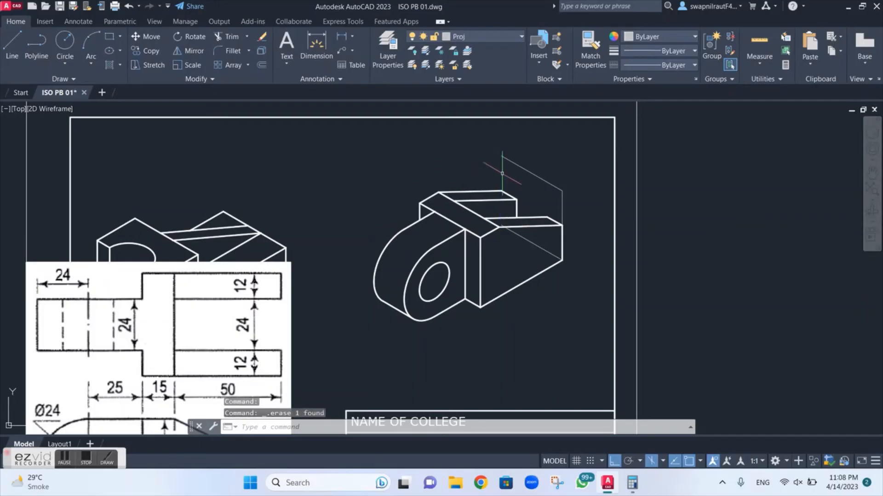
{"action": "left_click", "coordinate": [558, 187]}
{"action": "key", "text": "Delete"}
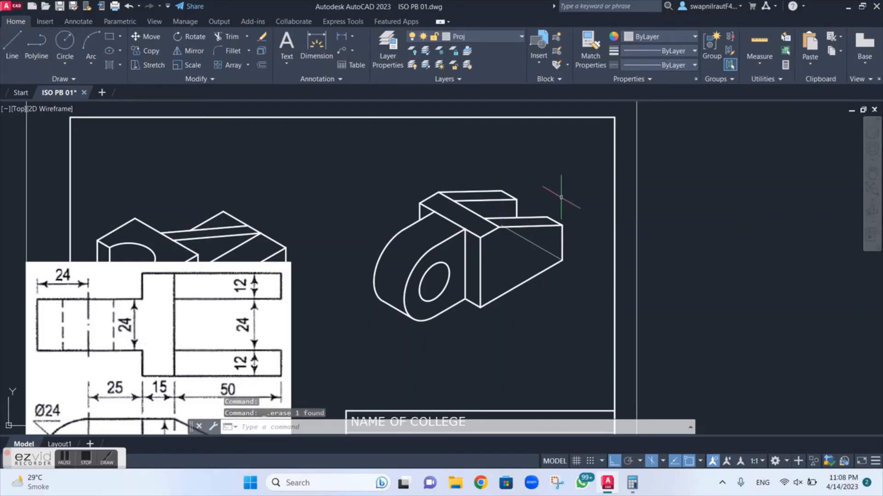
{"action": "left_click", "coordinate": [552, 254]}
{"action": "key", "text": "Delete"}
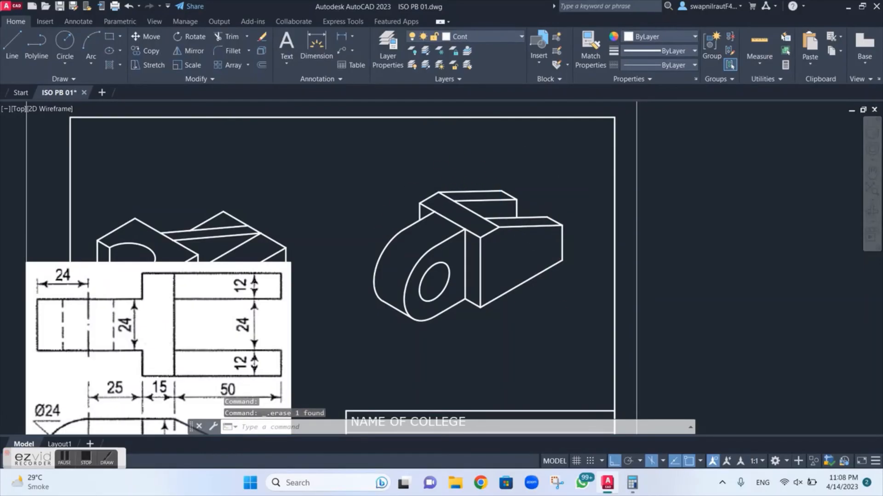
Delete the orthographic reference image covering the other isometric views on the sheet
{"action": "scroll", "coordinate": [473, 305], "scroll_direction": "down", "scroll_amount": 3}
{"action": "scroll", "coordinate": [402, 252], "scroll_direction": "up", "scroll_amount": 3}
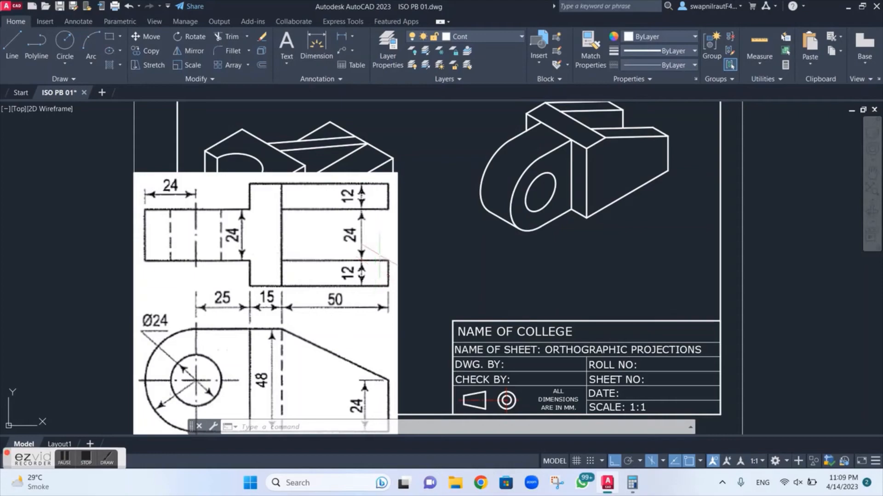
{"action": "scroll", "coordinate": [379, 255], "scroll_direction": "down", "scroll_amount": 2}
{"action": "left_click_drag", "start_coordinate": [404, 274], "coordinate": [369, 268]}
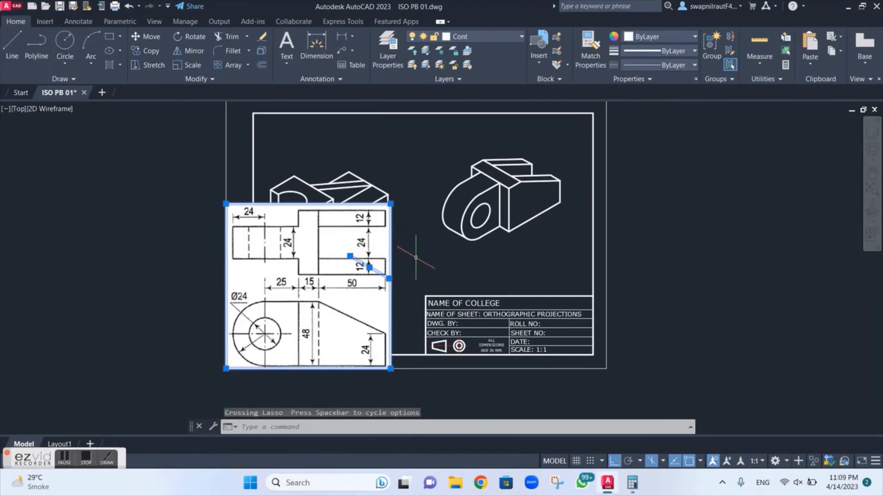
{"action": "key", "text": "Escape"}
{"action": "left_click_drag", "start_coordinate": [414, 246], "coordinate": [379, 252]}
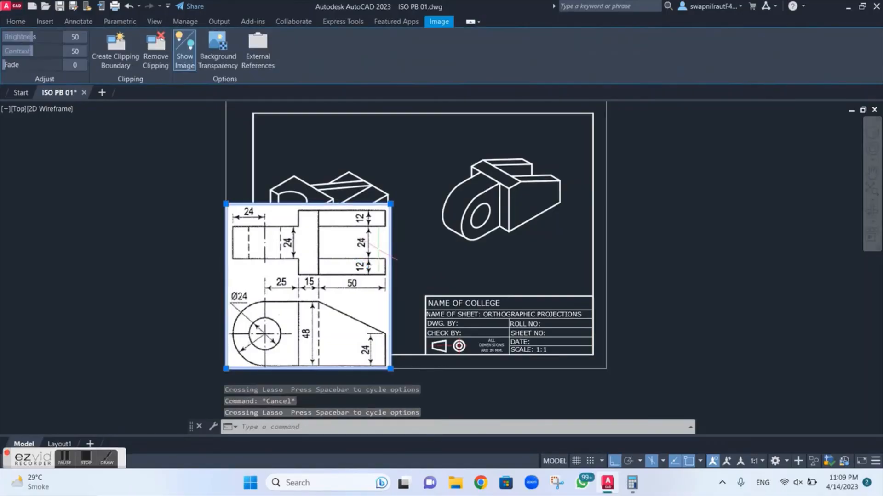
{"action": "key", "text": "Delete"}
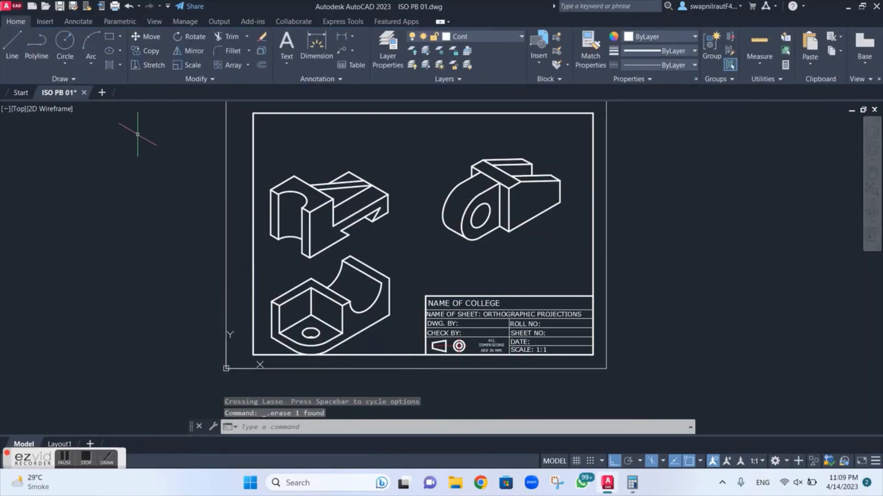
{"action": "middle_click_drag", "start_coordinate": [391, 192], "coordinate": [409, 199]}
{"action": "mouse_move", "coordinate": [418, 181]}
{"action": "left_mouse_down"}
{"action": "mouse_move", "coordinate": [384, 168]}
{"action": "mouse_move", "coordinate": [286, 159]}
{"action": "mouse_move", "coordinate": [278, 198]}
{"action": "mouse_move", "coordinate": [317, 264]}
{"action": "mouse_move", "coordinate": [381, 262]}
{"action": "mouse_move", "coordinate": [416, 207]}
{"action": "mouse_move", "coordinate": [416, 186]}
{"action": "left_mouse_up"}
{"action": "right_click", "coordinate": [362, 231]}
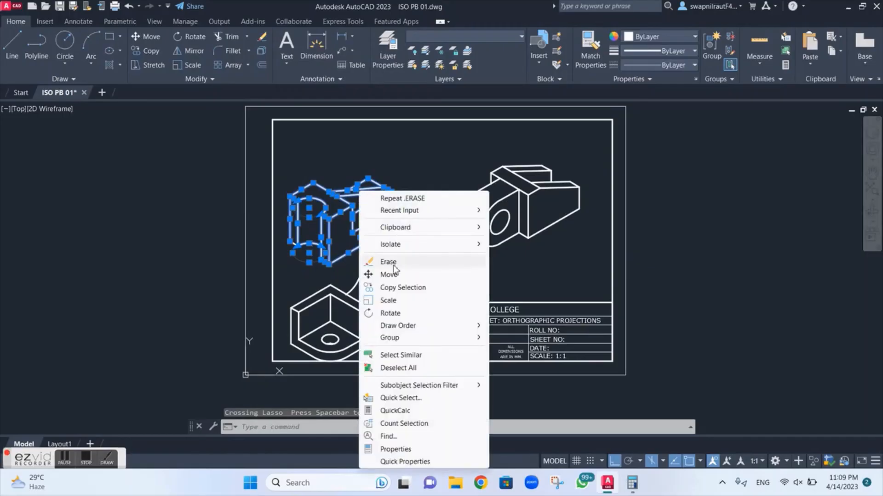
{"action": "left_click", "coordinate": [392, 274]}
{"action": "left_click", "coordinate": [368, 179]}
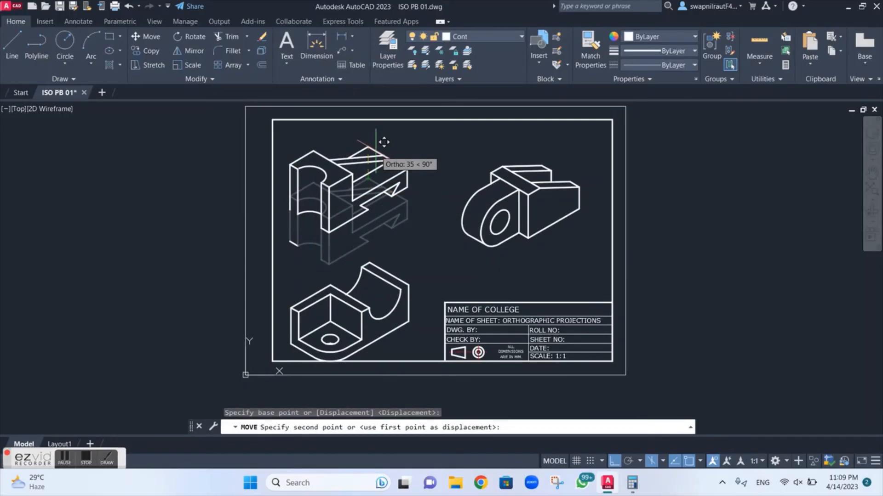
{"action": "key", "text": "Escape"}
Move the upper-left isometric view about 25 mm along the 30° isometric direction, using its lowest front corner as base point
{"action": "mouse_move", "coordinate": [403, 174]}
{"action": "left_mouse_down"}
{"action": "mouse_move", "coordinate": [345, 158]}
{"action": "mouse_move", "coordinate": [296, 185]}
{"action": "mouse_move", "coordinate": [283, 206]}
{"action": "mouse_move", "coordinate": [286, 239]}
{"action": "mouse_move", "coordinate": [293, 266]}
{"action": "mouse_move", "coordinate": [313, 273]}
{"action": "mouse_move", "coordinate": [370, 253]}
{"action": "mouse_move", "coordinate": [414, 221]}
{"action": "left_mouse_up"}
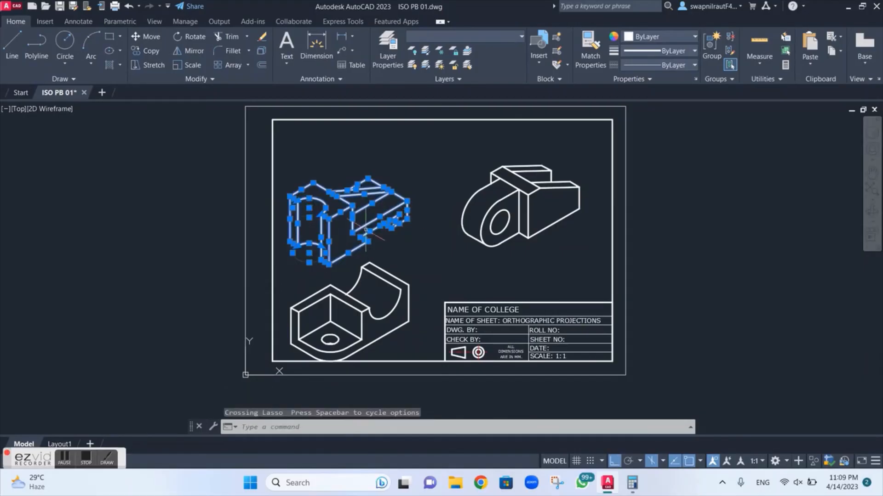
{"action": "right_click", "coordinate": [341, 180]}
{"action": "left_click", "coordinate": [369, 273]}
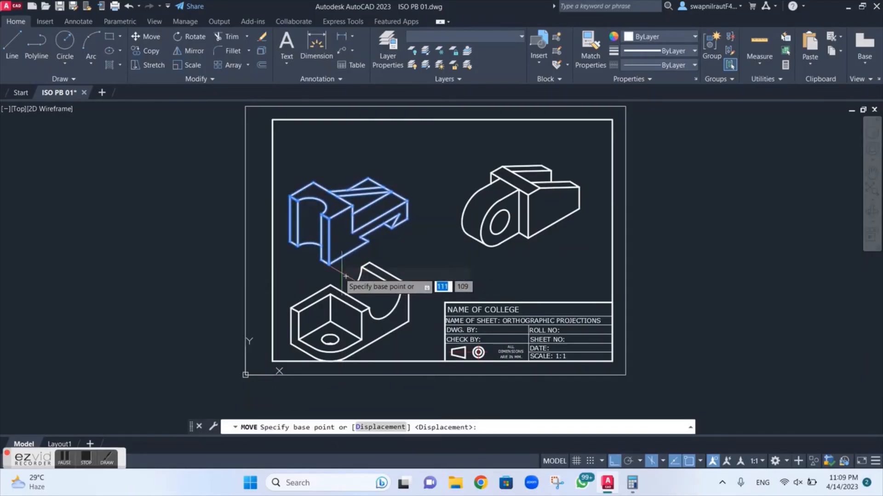
{"action": "left_click", "coordinate": [329, 265]}
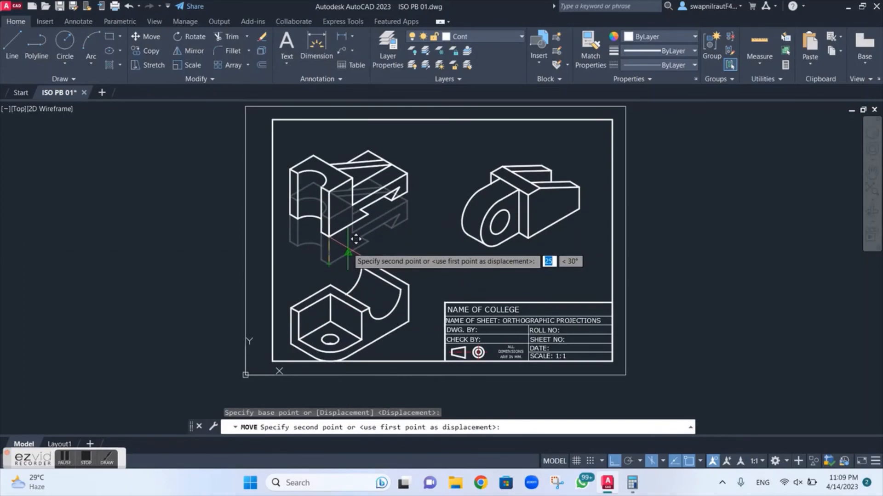
{"action": "left_click", "coordinate": [348, 250]}
Move the lower-left isometric view straight up about 9 mm to clear the sheet border
{"action": "mouse_move", "coordinate": [421, 266]}
{"action": "left_mouse_down"}
{"action": "mouse_move", "coordinate": [385, 257]}
{"action": "mouse_move", "coordinate": [312, 269]}
{"action": "mouse_move", "coordinate": [288, 291]}
{"action": "mouse_move", "coordinate": [284, 317]}
{"action": "mouse_move", "coordinate": [306, 356]}
{"action": "mouse_move", "coordinate": [368, 356]}
{"action": "mouse_move", "coordinate": [410, 344]}
{"action": "left_mouse_up"}
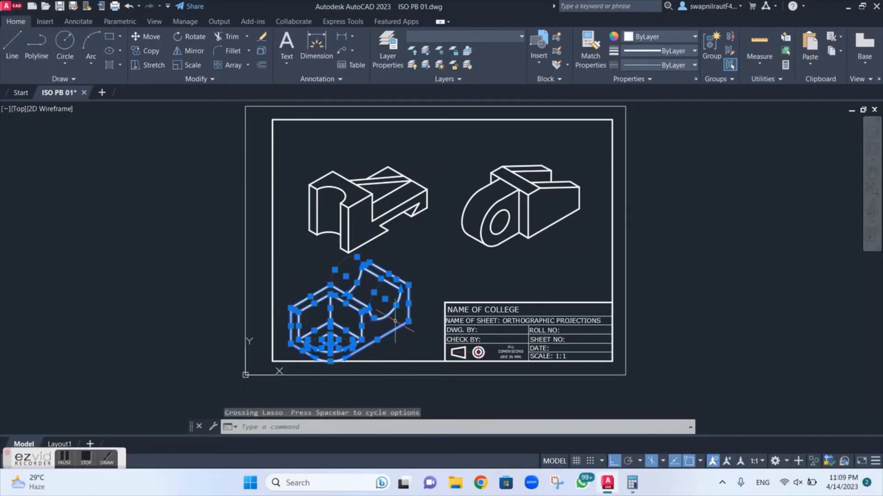
{"action": "right_click", "coordinate": [361, 308]}
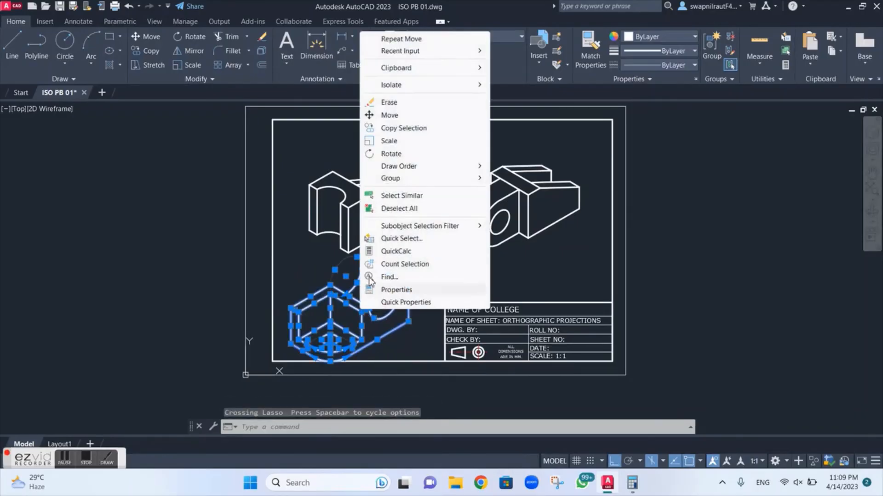
{"action": "left_click", "coordinate": [389, 114]}
{"action": "left_click", "coordinate": [410, 322]}
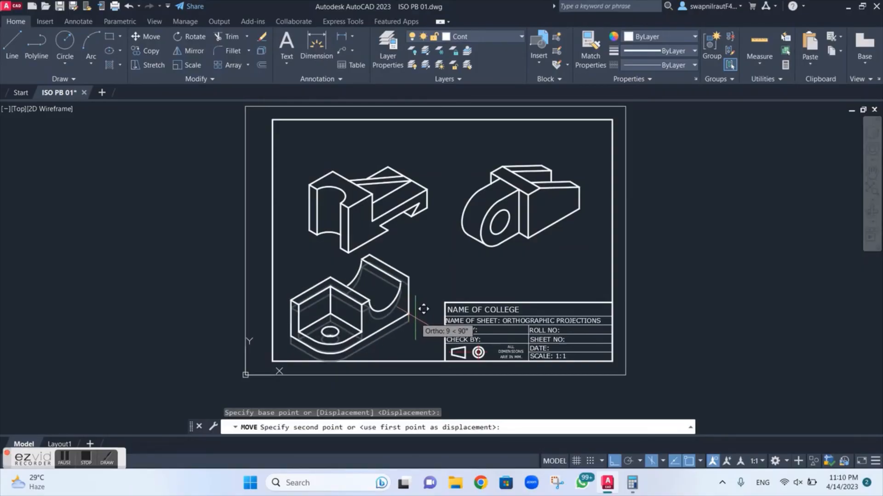
{"action": "left_click", "coordinate": [415, 317]}
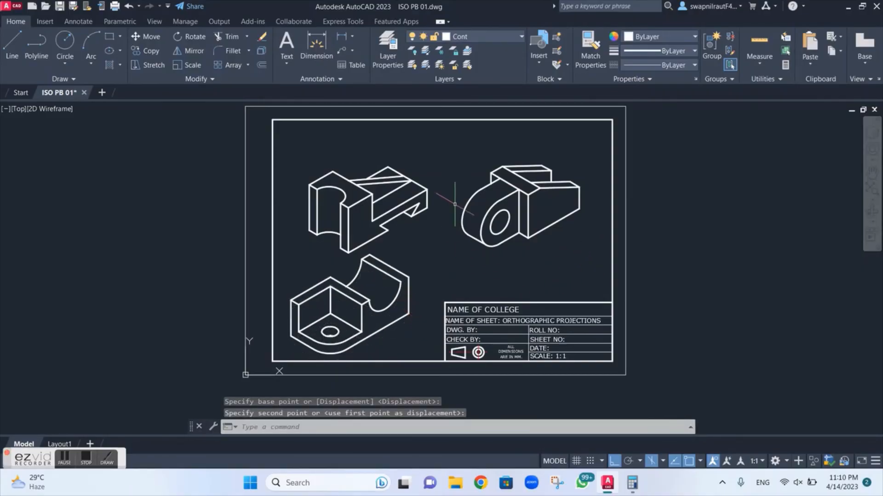
Move the upper-left isometric view straight up about 14 mm, away from the view below it
{"action": "mouse_move", "coordinate": [441, 156]}
{"action": "left_mouse_down"}
{"action": "mouse_move", "coordinate": [393, 159]}
{"action": "mouse_move", "coordinate": [283, 189]}
{"action": "mouse_move", "coordinate": [298, 230]}
{"action": "mouse_move", "coordinate": [323, 251]}
{"action": "mouse_move", "coordinate": [386, 254]}
{"action": "mouse_move", "coordinate": [419, 226]}
{"action": "left_mouse_up"}
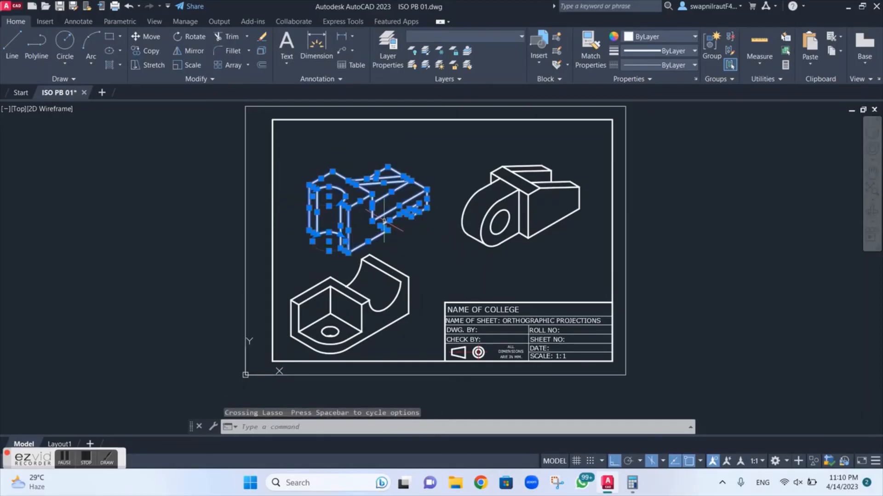
{"action": "right_click", "coordinate": [384, 221]}
{"action": "left_click", "coordinate": [415, 272]}
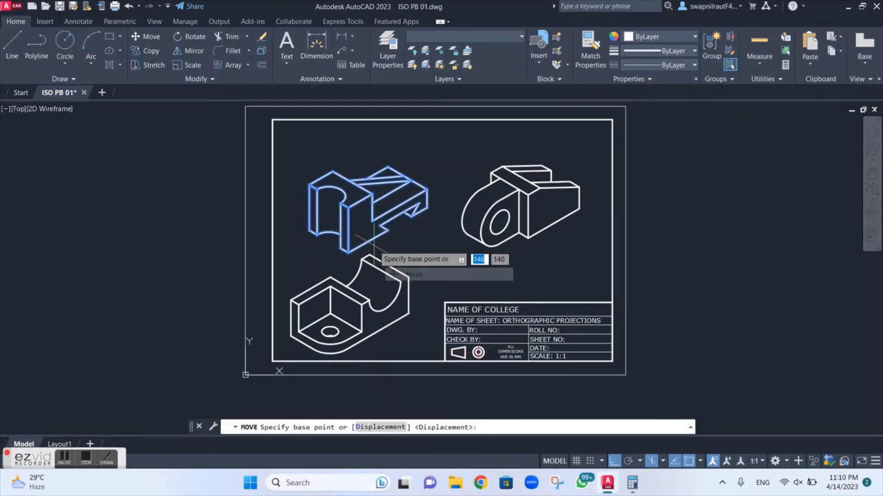
{"action": "left_click", "coordinate": [347, 251]}
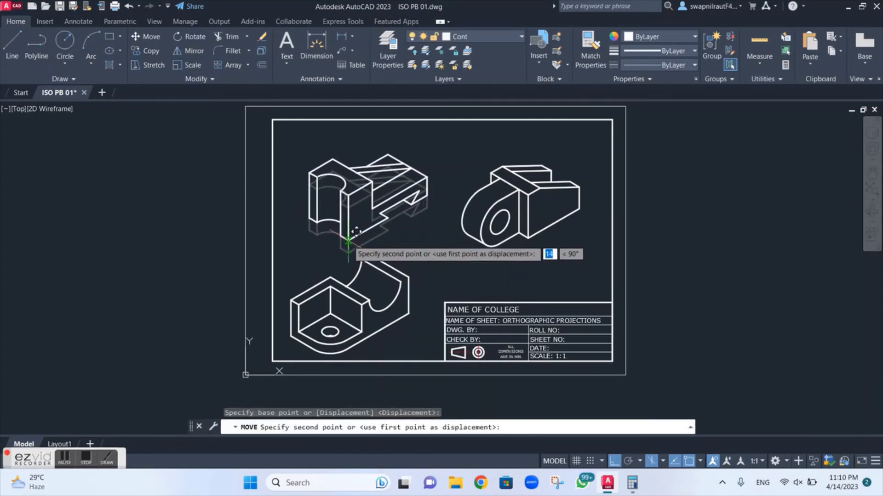
{"action": "left_click", "coordinate": [346, 246]}
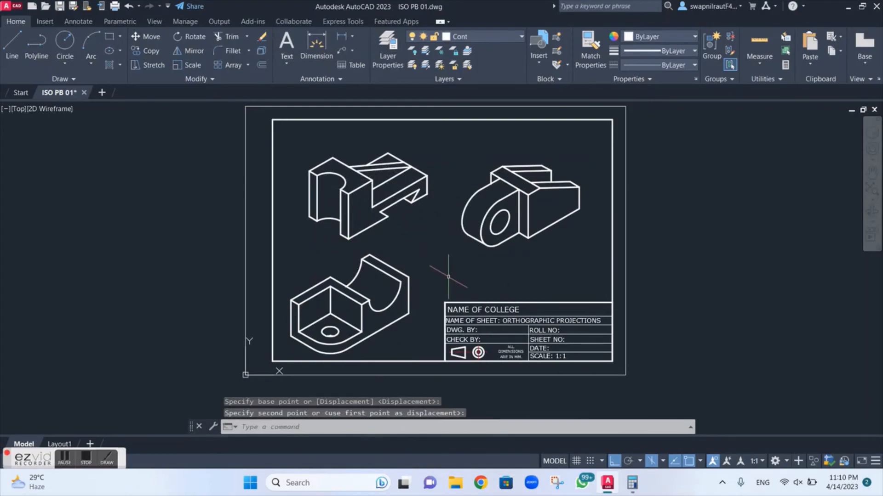
Change the sheet name in the title block to ISOMETRIC DRAWING
{"action": "scroll", "coordinate": [519, 317], "scroll_direction": "up", "scroll_amount": 3}
{"action": "scroll", "coordinate": [467, 252], "scroll_direction": "down", "scroll_amount": 1}
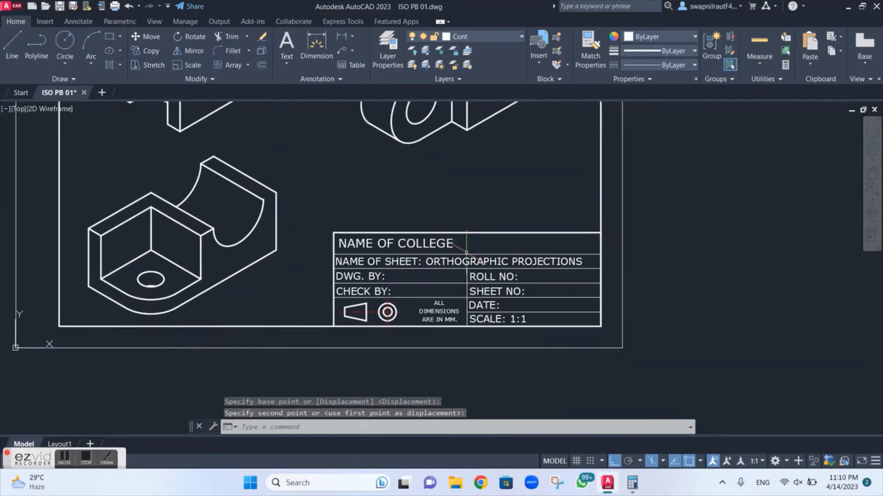
{"action": "scroll", "coordinate": [466, 252], "scroll_direction": "up", "scroll_amount": 2}
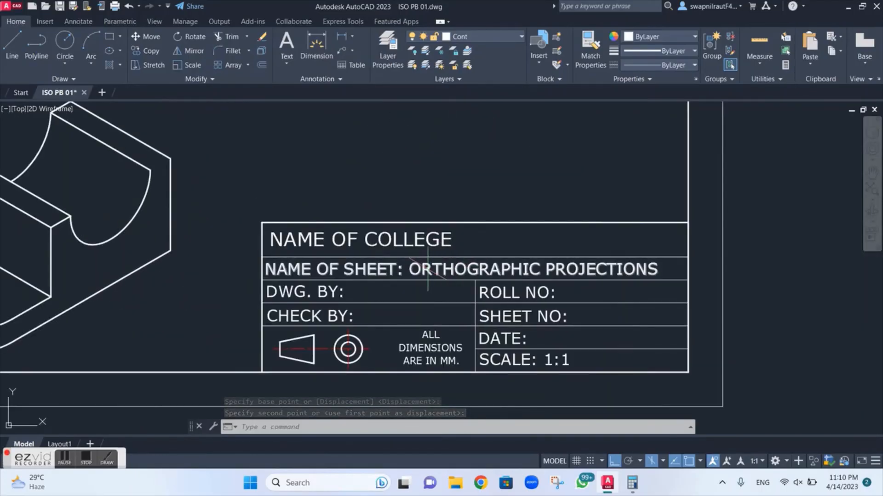
{"action": "scroll", "coordinate": [375, 270], "scroll_direction": "up", "scroll_amount": 1}
{"action": "scroll", "coordinate": [375, 270], "scroll_direction": "down", "scroll_amount": 1}
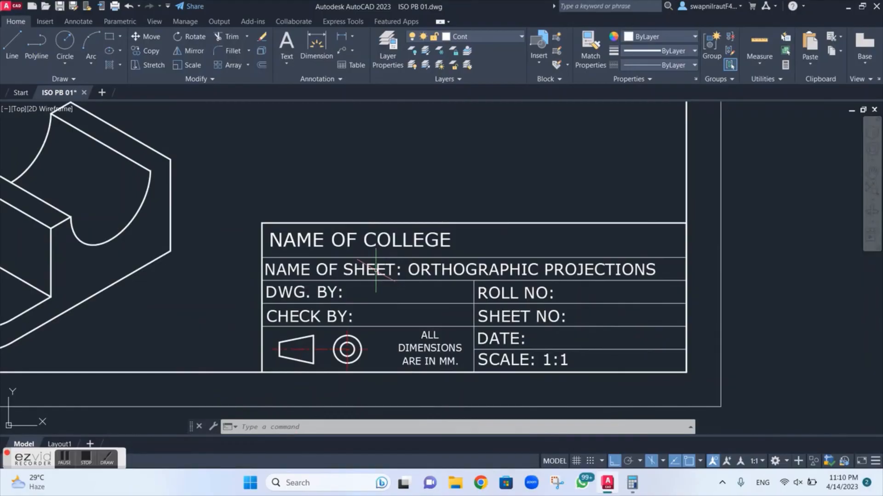
{"action": "double_click", "coordinate": [376, 270]}
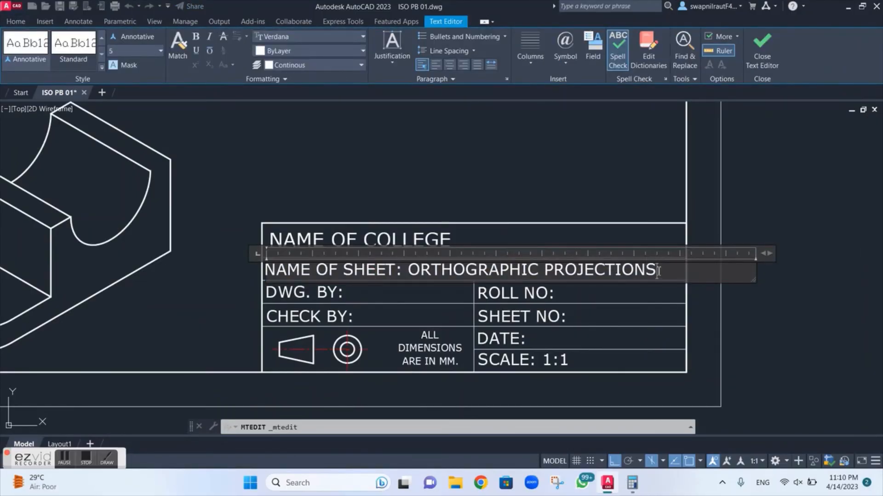
{"action": "key", "text": "BackSpace"}
{"action": "key", "text": "BackSpace"}
{"action": "key", "text": "BackSpace"}
{"action": "key", "text": "BackSpace"}
{"action": "key", "text": "BackSpace"}
{"action": "key", "text": "BackSpace"}
{"action": "key", "text": "BackSpace"}
{"action": "key", "text": "BackSpace"}
{"action": "key", "text": "BackSpace"}
{"action": "key", "text": "BackSpace"}
{"action": "key", "text": "BackSpace"}
{"action": "key", "text": "BackSpace"}
{"action": "key", "text": "BackSpace"}
{"action": "key", "text": "BackSpace"}
{"action": "key", "text": "BackSpace"}
{"action": "key", "text": "BackSpace"}
{"action": "key", "text": "BackSpace"}
{"action": "key", "text": "BackSpace"}
{"action": "key", "text": "BackSpace"}
{"action": "key", "text": "BackSpace"}
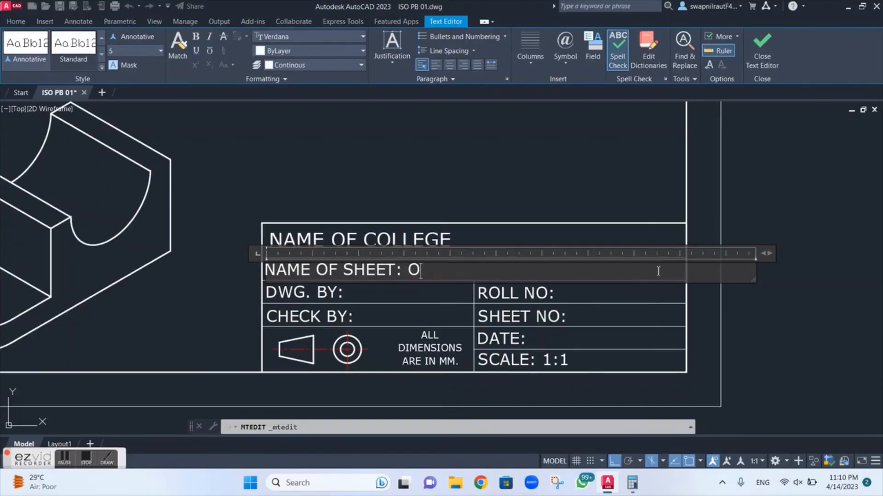
{"action": "type", "text": "ISOMETRIC DRA"}
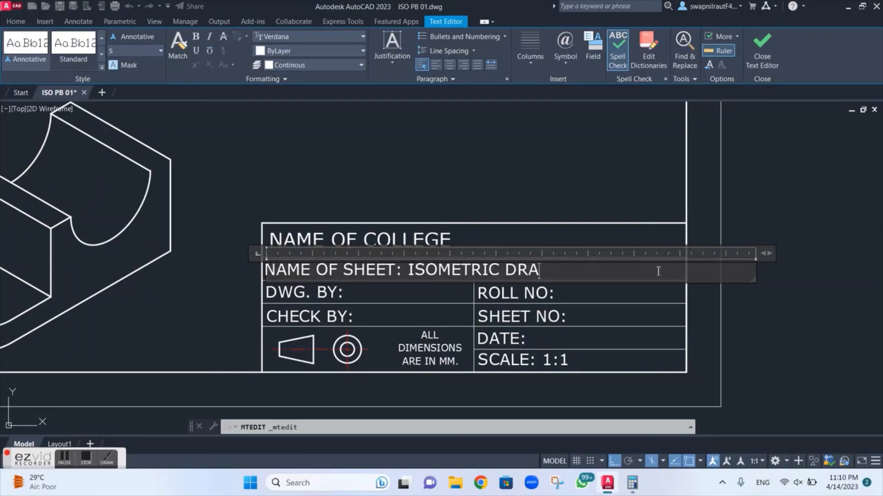
{"action": "type", "text": "WING"}
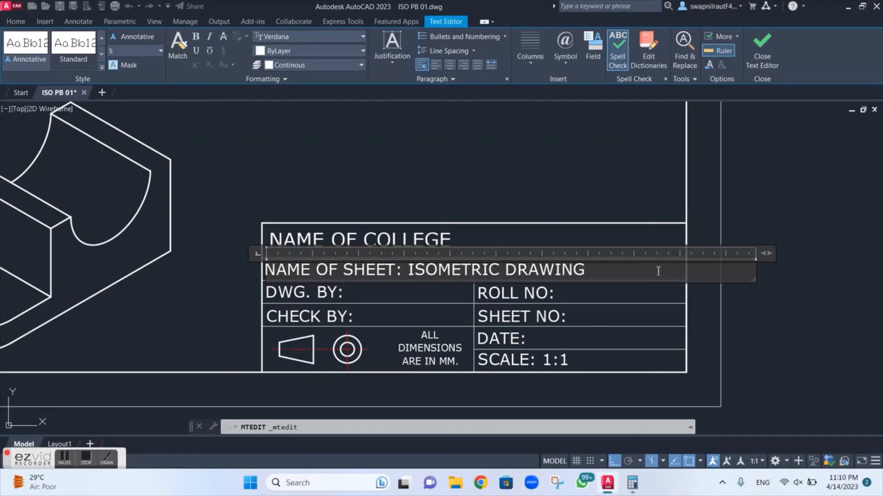
{"action": "left_click", "coordinate": [280, 296]}
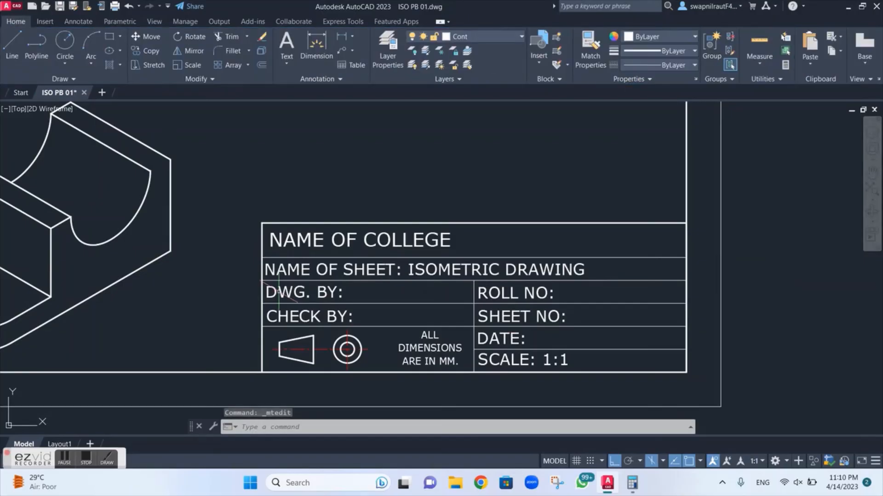
Fill in the drafter's initials after DWG. BY and the student's roll number after ROLL NO in the title block
{"action": "double_click", "coordinate": [277, 297]}
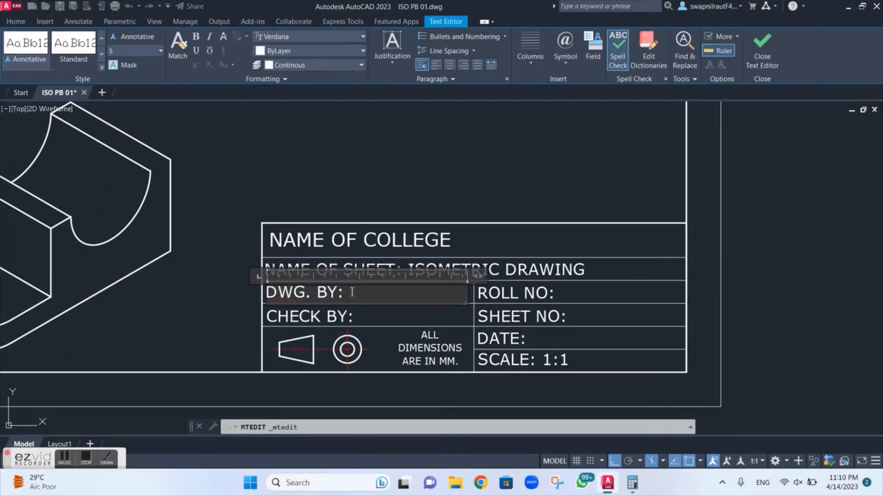
{"action": "type", "text": "SW"}
{"action": "key", "text": "BackSpace"}
{"action": "left_click", "coordinate": [497, 284]}
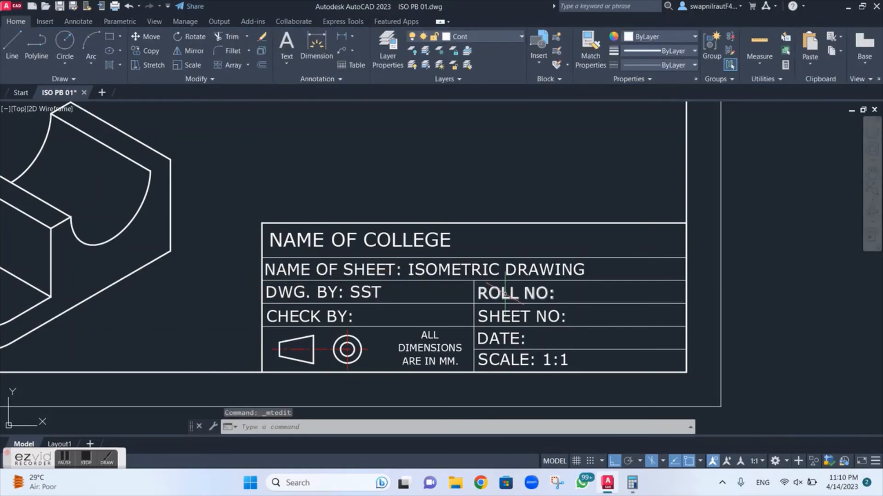
{"action": "double_click", "coordinate": [504, 294]}
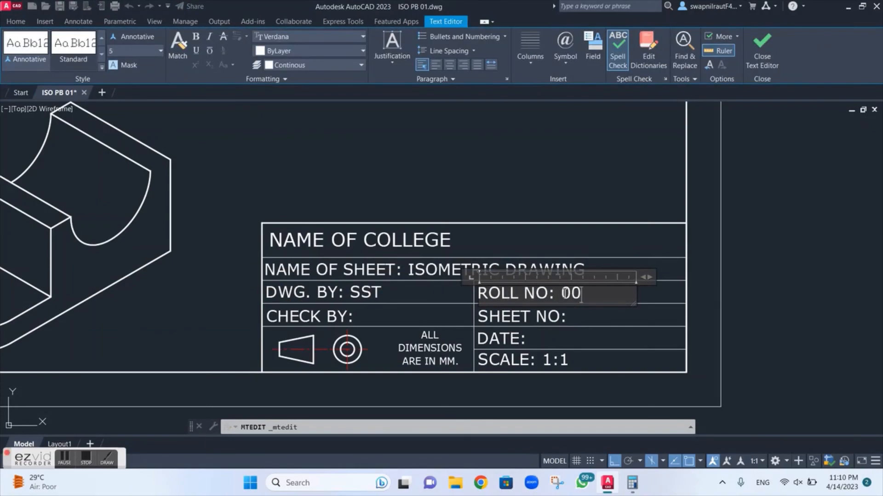
{"action": "left_click", "coordinate": [538, 320]}
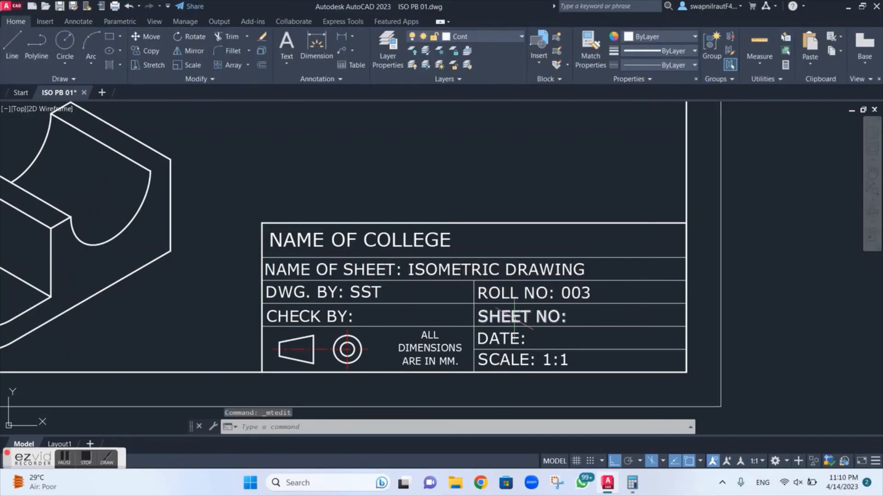
Enter sheet number 04 and the date 14/04/23 in the title block
{"action": "double_click", "coordinate": [578, 317]}
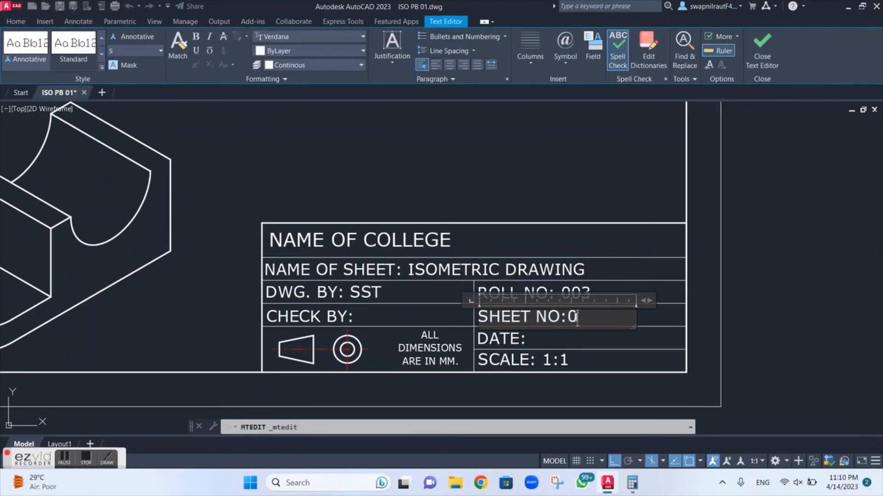
{"action": "left_click", "coordinate": [515, 336]}
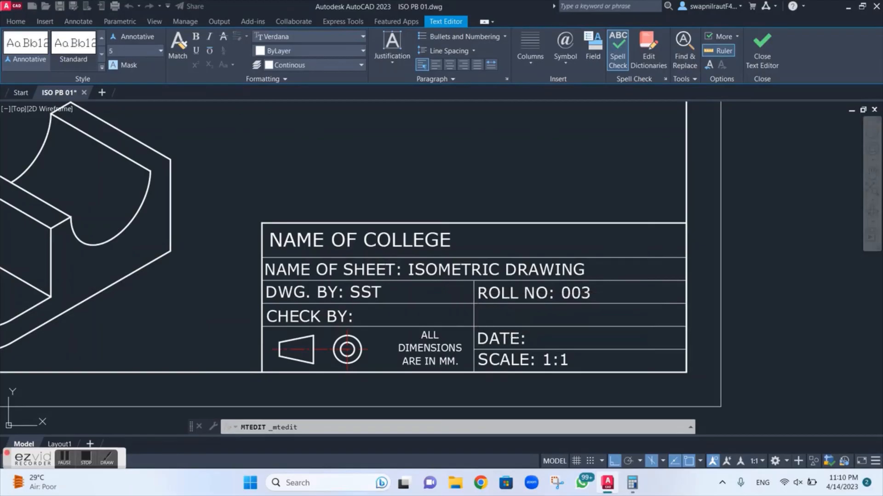
{"action": "double_click", "coordinate": [540, 338]}
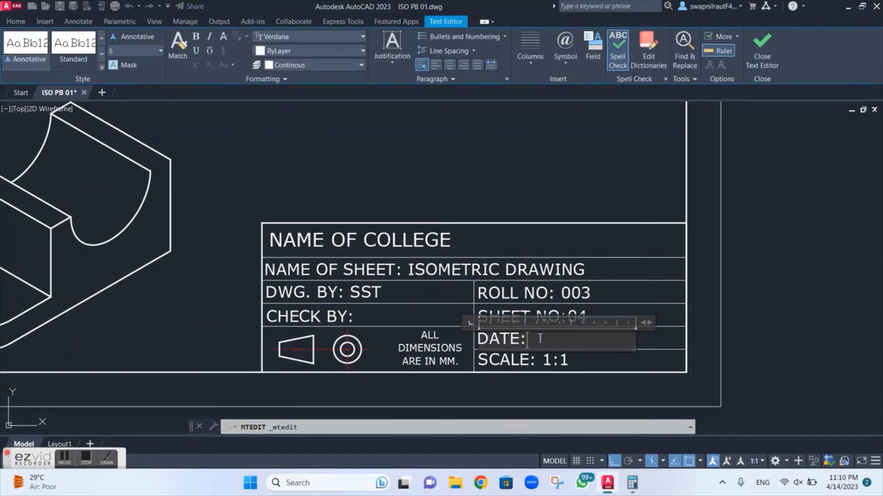
{"action": "type", "text": "14/04/23"}
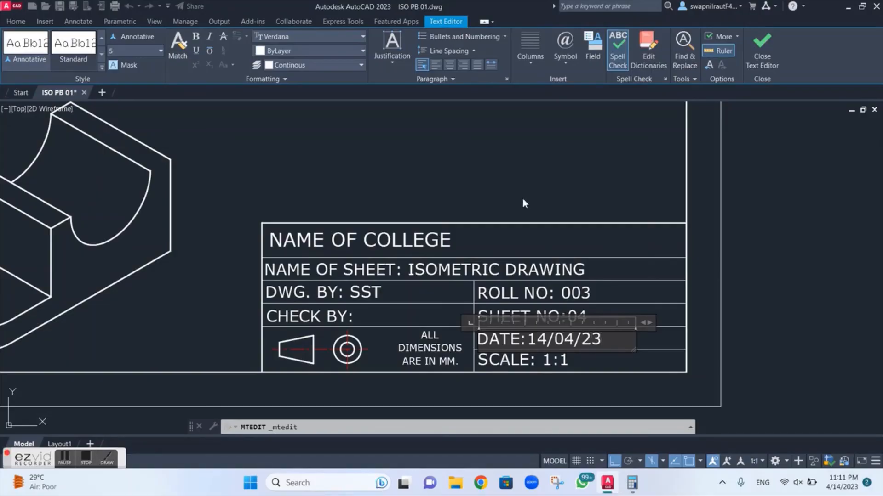
{"action": "left_click", "coordinate": [524, 204]}
Set up a plot of the drawing with the DWG To PDF.pc3 plotter and ISO A3 (420.00 x 297.00 MM) paper
{"action": "scroll", "coordinate": [516, 192], "scroll_direction": "down", "scroll_amount": 4}
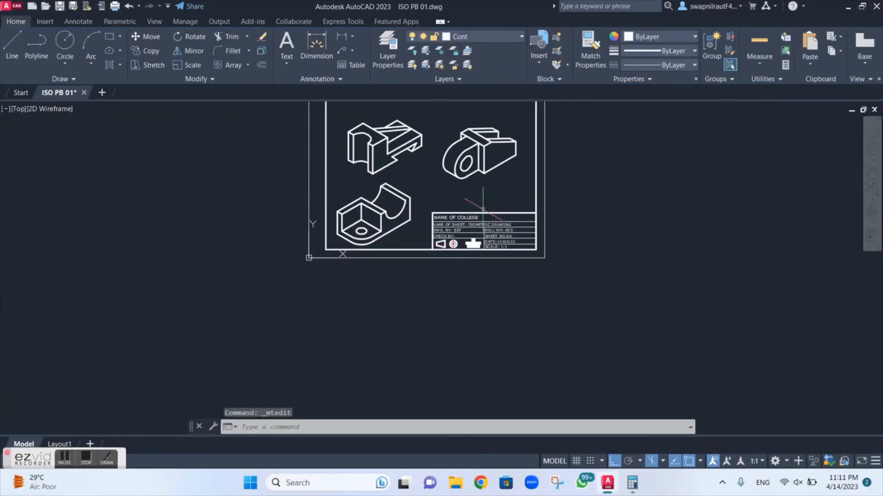
{"action": "scroll", "coordinate": [425, 219], "scroll_direction": "down", "scroll_amount": 2}
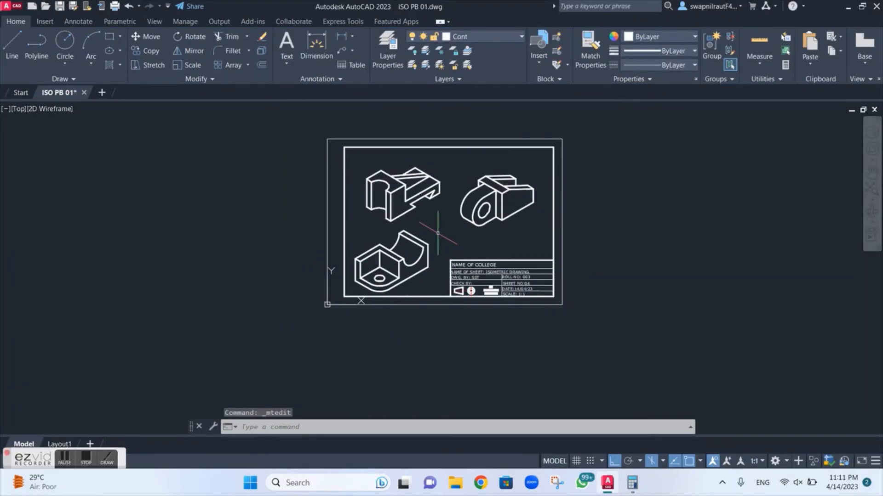
{"action": "scroll", "coordinate": [426, 222], "scroll_direction": "up", "scroll_amount": 2}
{"action": "middle_click_drag", "start_coordinate": [432, 230], "coordinate": [436, 259]}
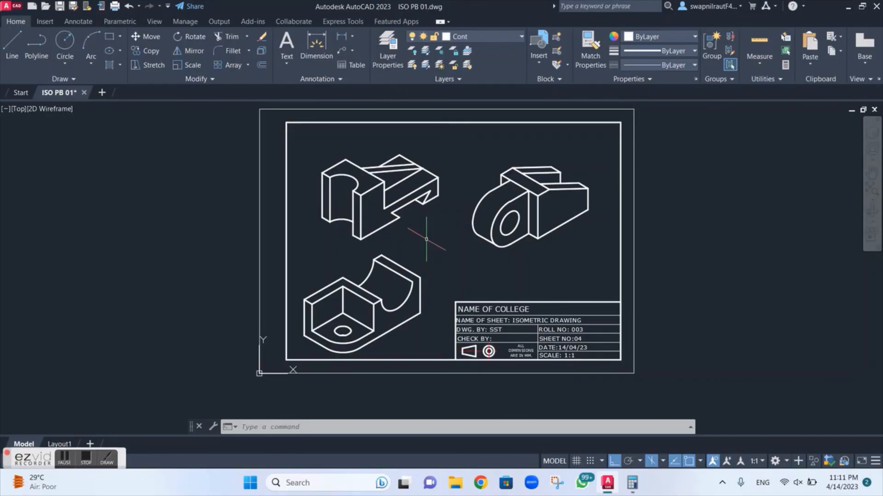
{"action": "key", "text": "ctrl+p"}
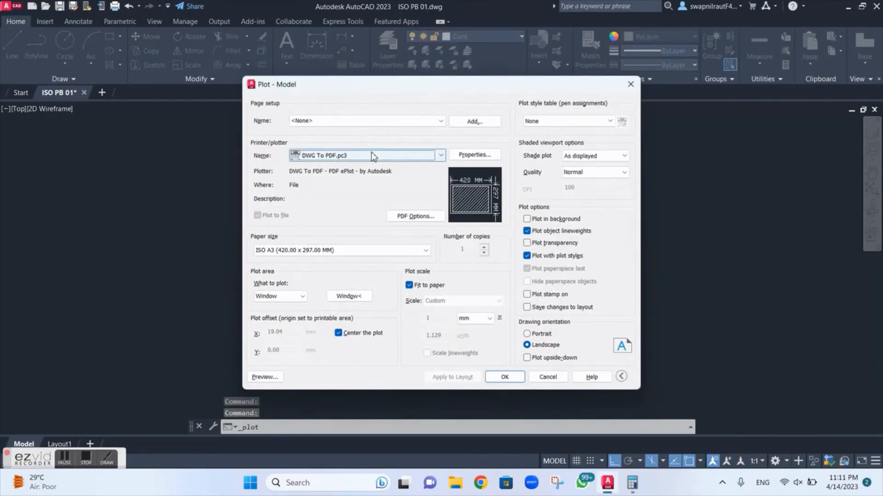
{"action": "left_click", "coordinate": [359, 156]}
{"action": "left_click", "coordinate": [352, 309]}
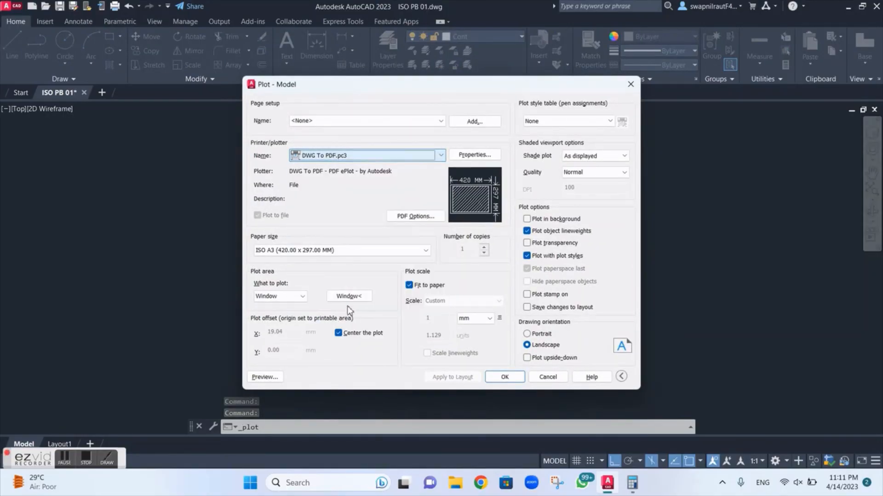
{"action": "left_click", "coordinate": [363, 253]}
{"action": "scroll", "coordinate": [257, 307], "scroll_direction": "up", "scroll_amount": 4}
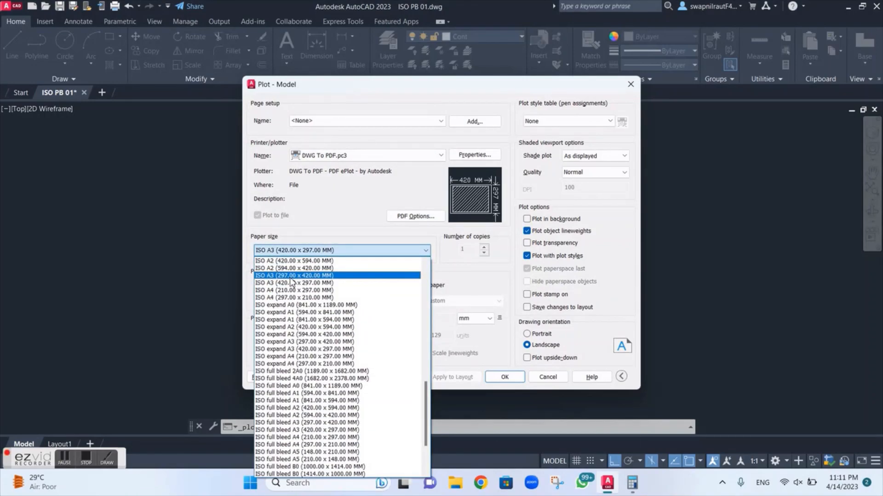
{"action": "left_click", "coordinate": [293, 283]}
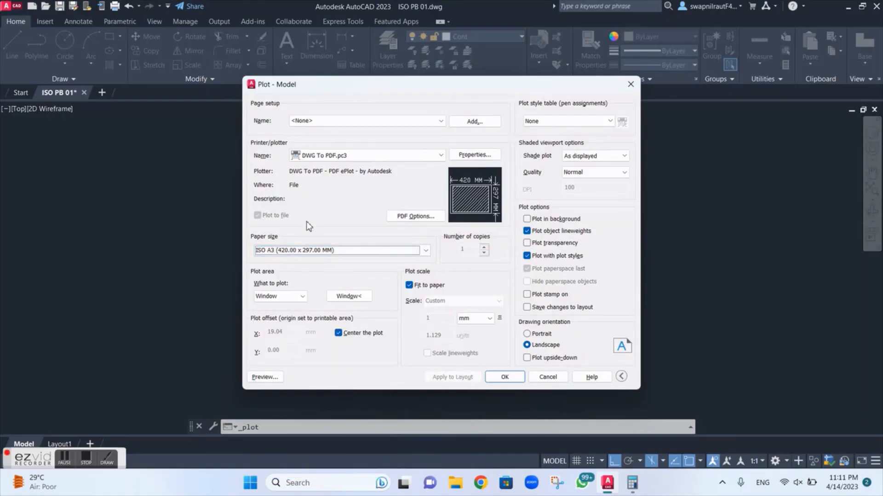
Set the plot area to a Window spanning opposite corners of the outer sheet boundary
{"action": "left_click", "coordinate": [285, 298]}
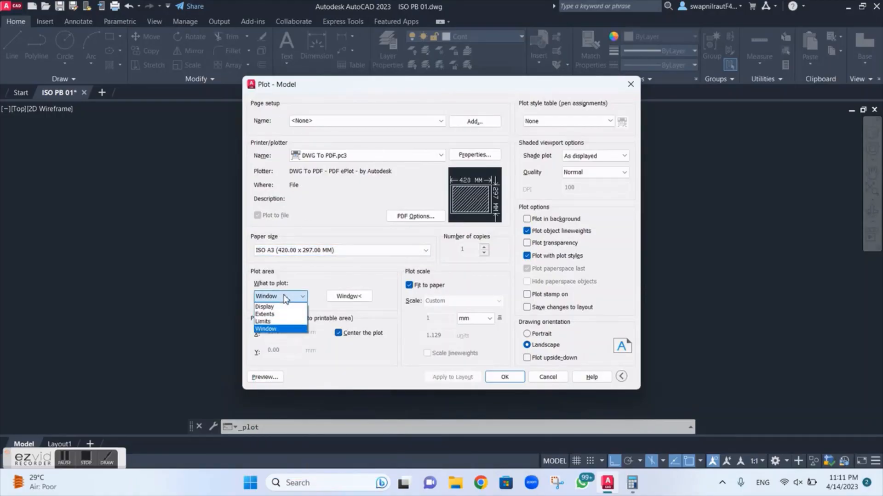
{"action": "left_click", "coordinate": [275, 322]}
{"action": "left_click", "coordinate": [281, 296]}
{"action": "left_click", "coordinate": [279, 330]}
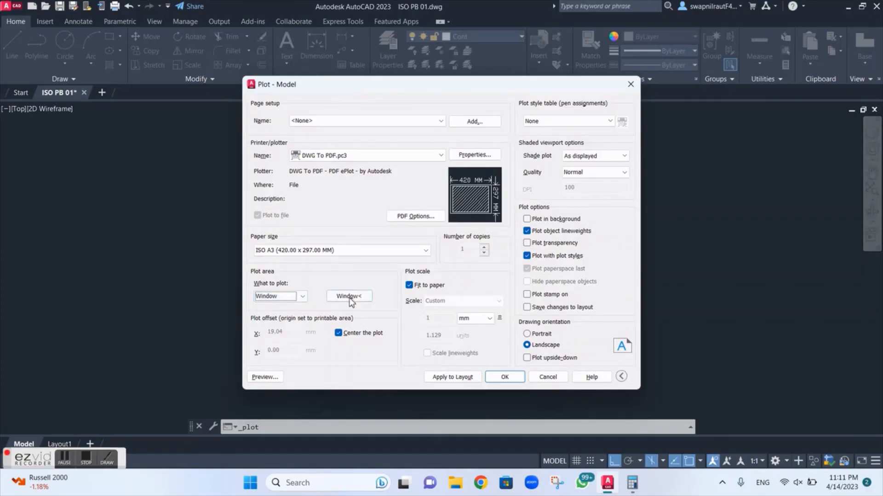
{"action": "left_click", "coordinate": [350, 296]}
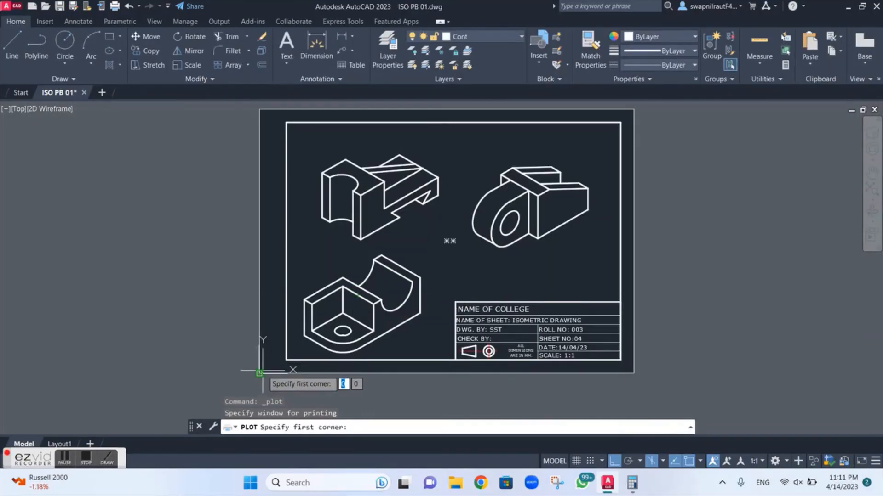
{"action": "left_click", "coordinate": [259, 373]}
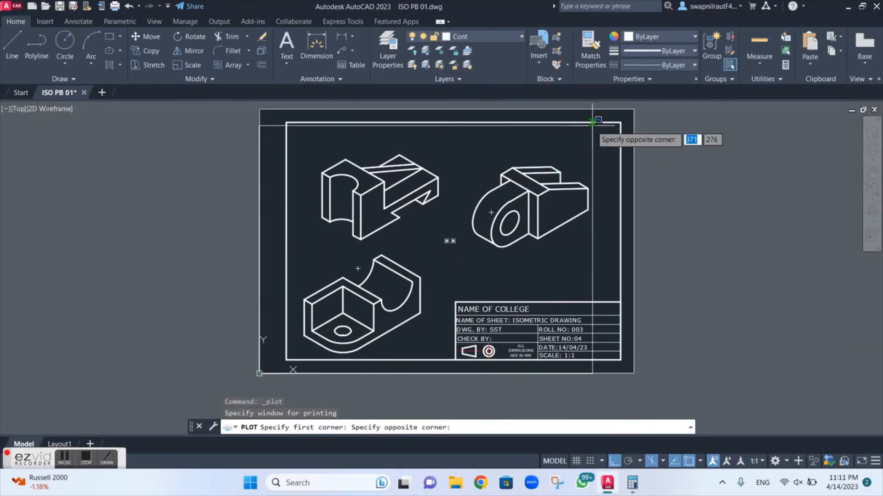
{"action": "left_click", "coordinate": [634, 109]}
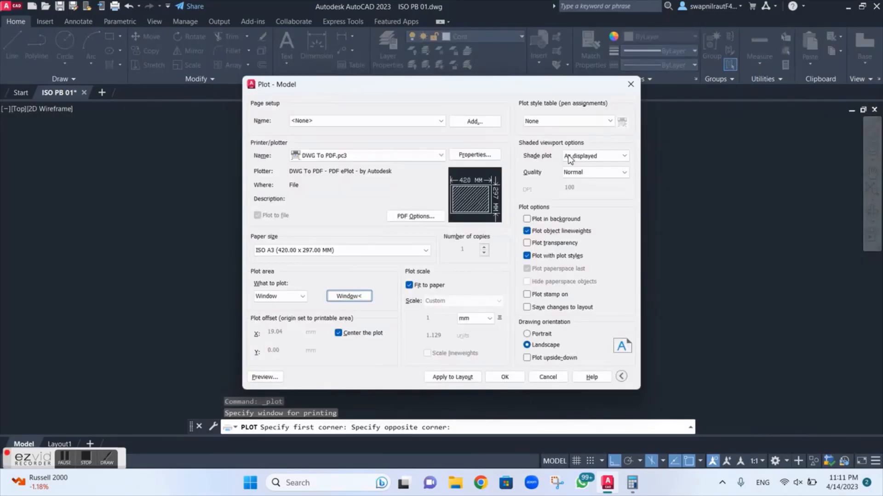
Keep the plot centered on the paper and apply the plot settings to the layout
{"action": "left_click", "coordinate": [339, 333]}
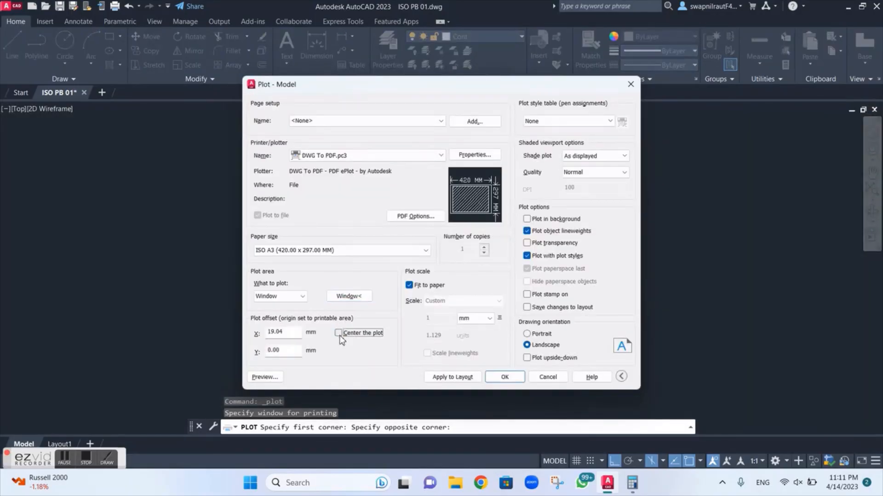
{"action": "left_click", "coordinate": [338, 333]}
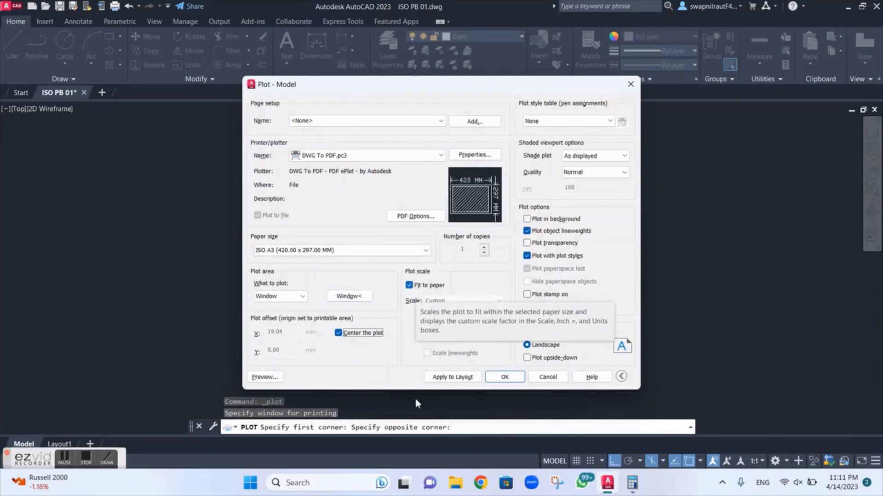
{"action": "left_click", "coordinate": [454, 378]}
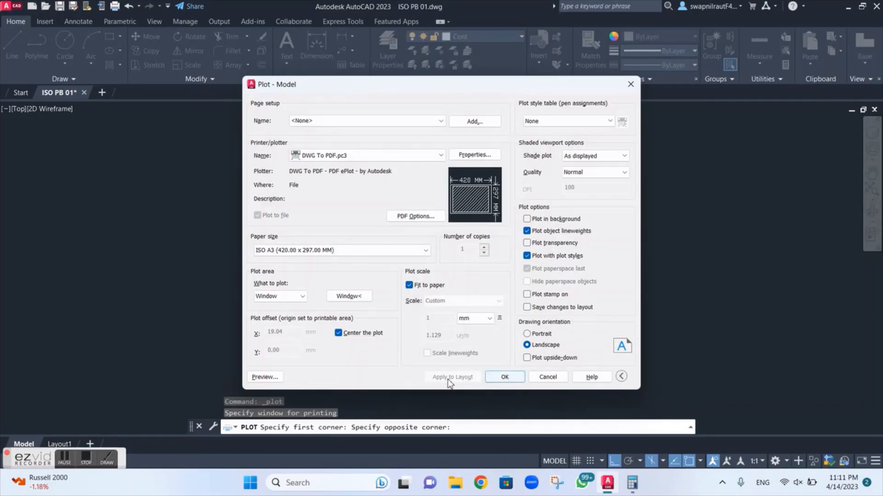
Run the plot and save the PDF as PB 04 ISOMETRIC DRAWING in the AUTOCAD 2023 folder on the Desktop
{"action": "left_click", "coordinate": [503, 376]}
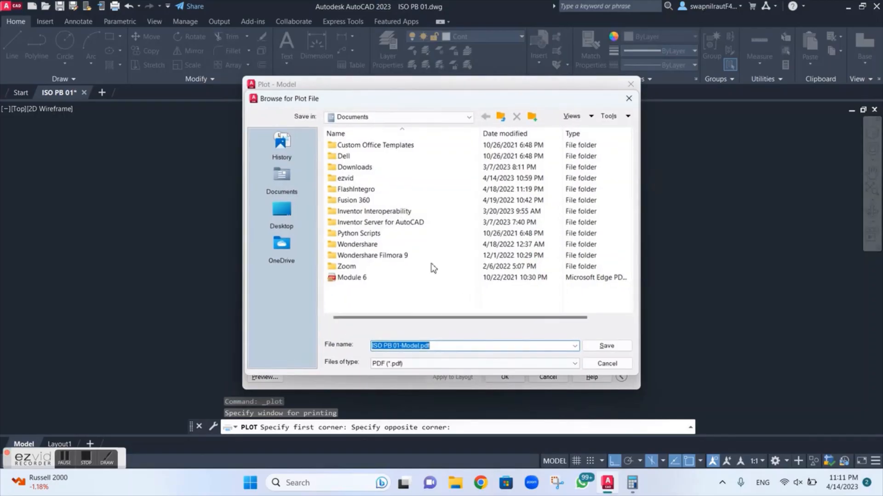
{"action": "left_click", "coordinate": [294, 202]}
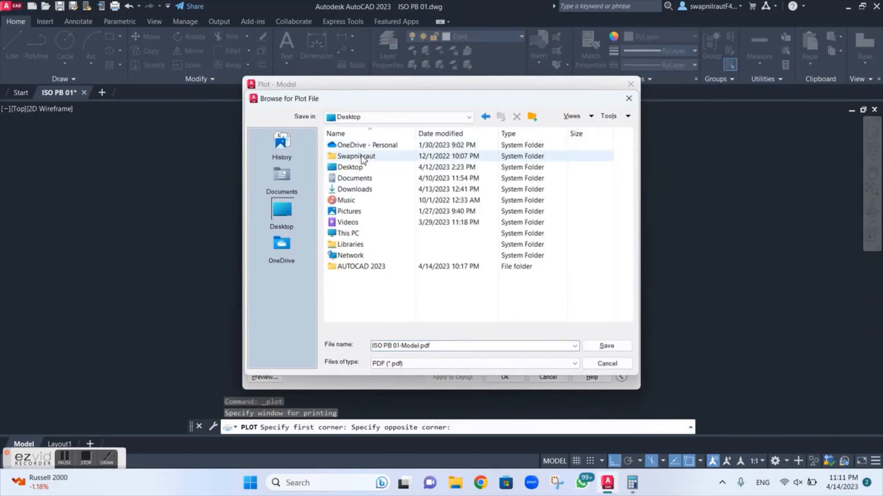
{"action": "double_click", "coordinate": [360, 157]}
{"action": "left_click", "coordinate": [281, 212]}
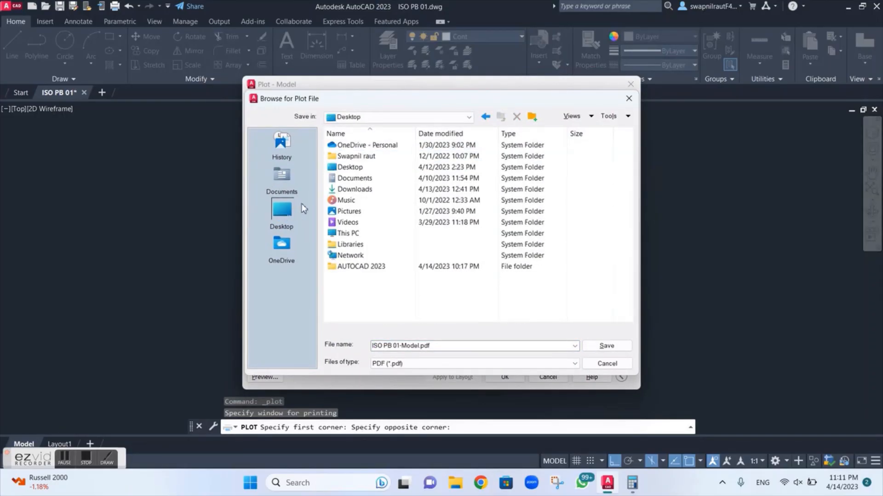
{"action": "double_click", "coordinate": [364, 270]}
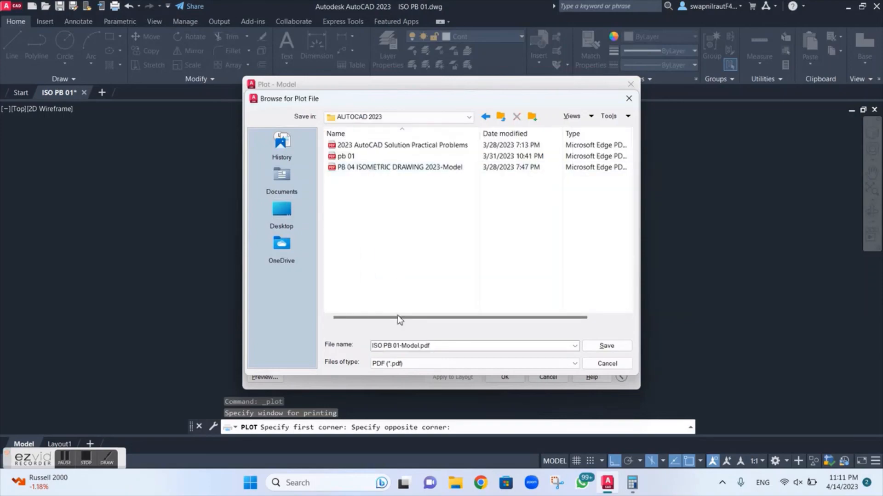
{"action": "left_click", "coordinate": [433, 348]}
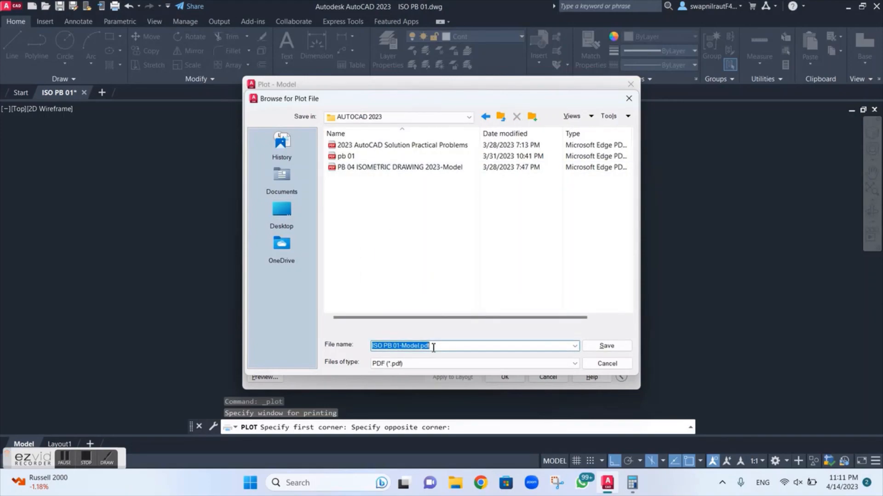
{"action": "type", "text": "PB 04 ISOMETRIC DRAWING"}
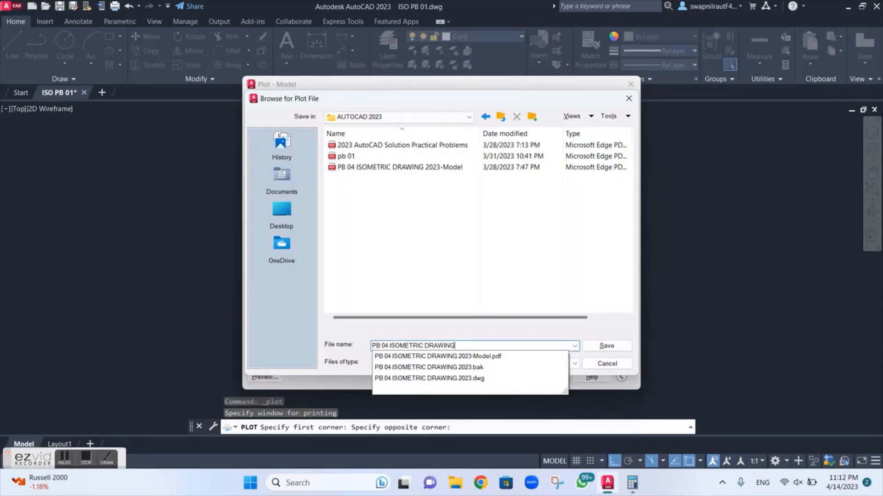
{"action": "key", "text": "Return"}
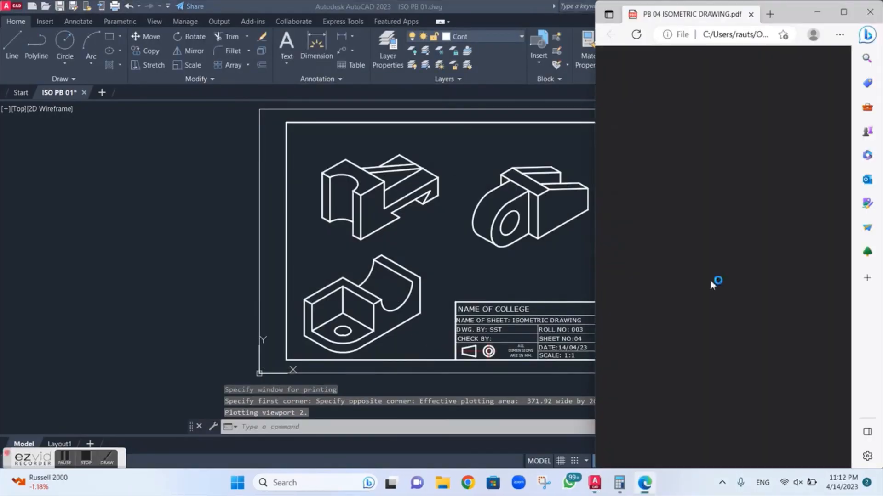
Examine the plotted sheet enlarged in the maximized PDF viewer, close the viewer and dismiss the plot notification
{"action": "left_click", "coordinate": [843, 11]}
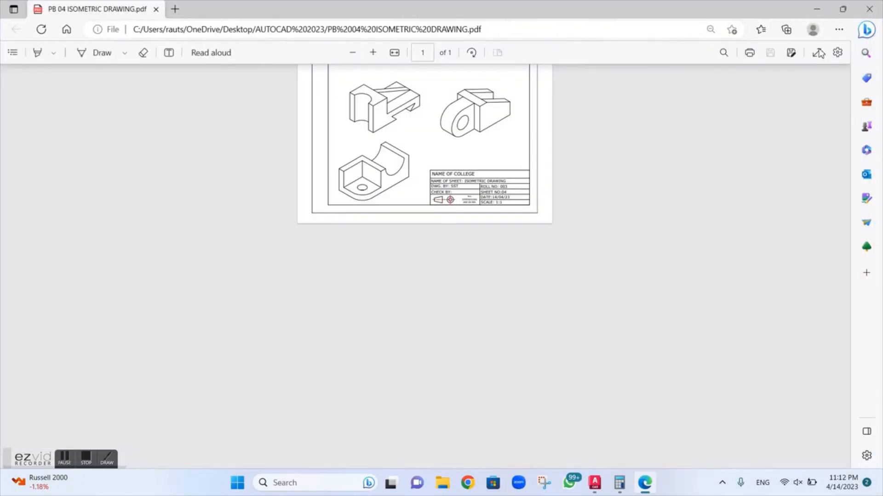
{"action": "left_click", "coordinate": [373, 52]}
{"action": "left_click", "coordinate": [373, 52]}
{"action": "left_click", "coordinate": [373, 53]}
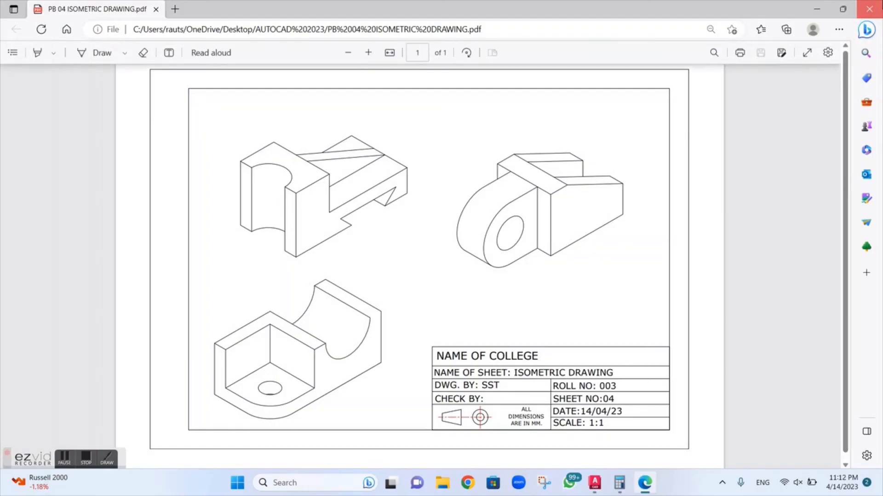
{"action": "left_click", "coordinate": [869, 9]}
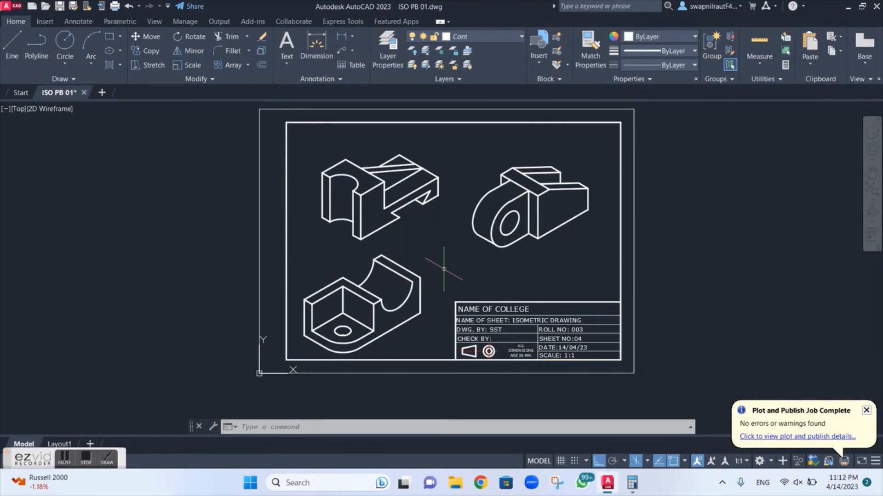
{"action": "left_click", "coordinate": [867, 411]}
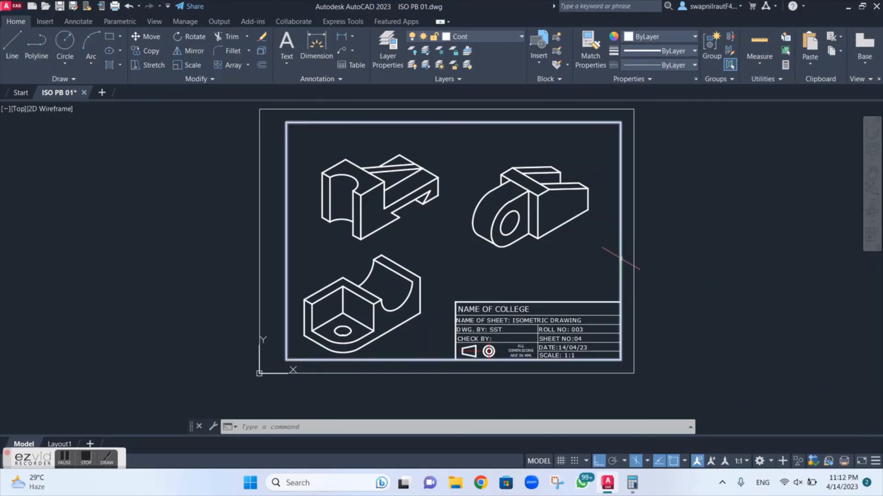
{"action": "left_click", "coordinate": [86, 458]}
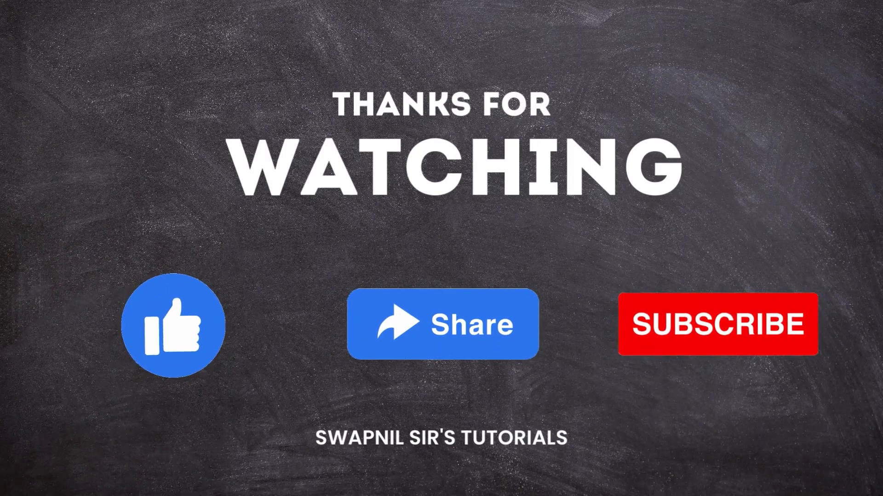